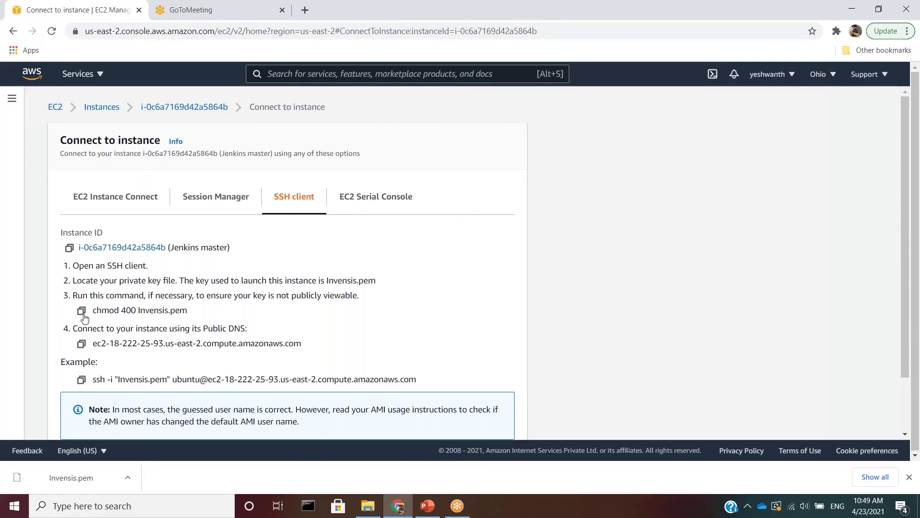
- Copy the 'chmod 400 Invensis.pem' command and launch Git Bash from the Start menu
left_click(82, 311)
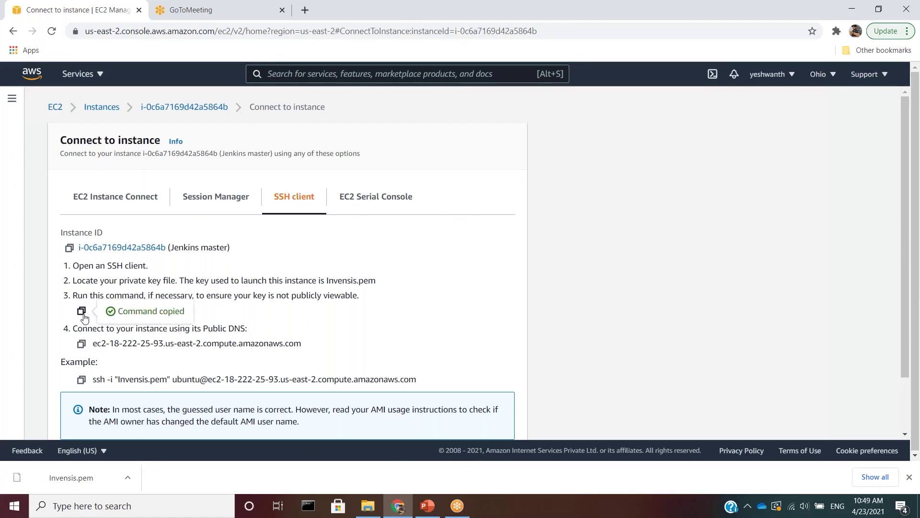
key("super")
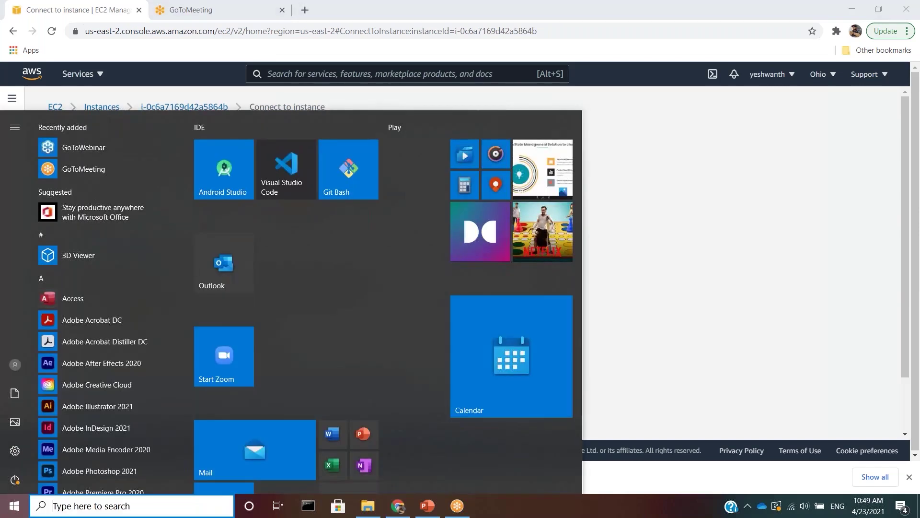
type("git")
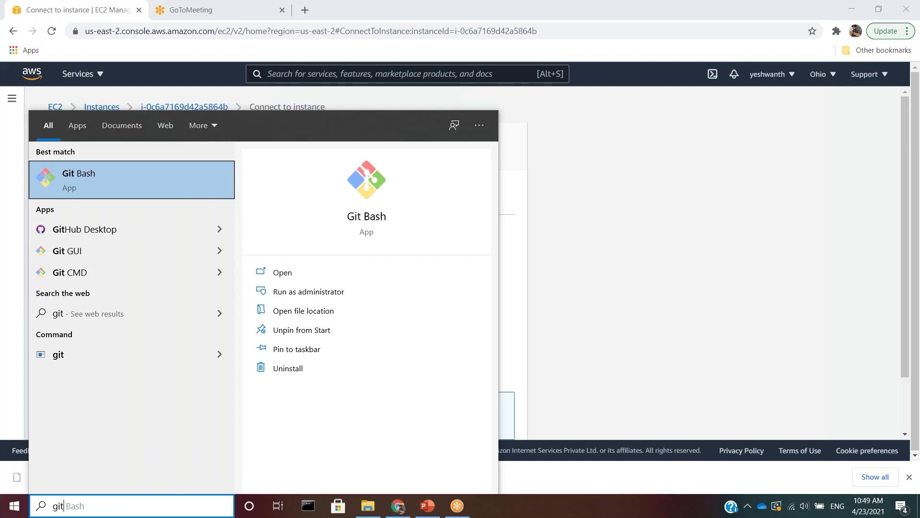
key("Return")
type("cd")
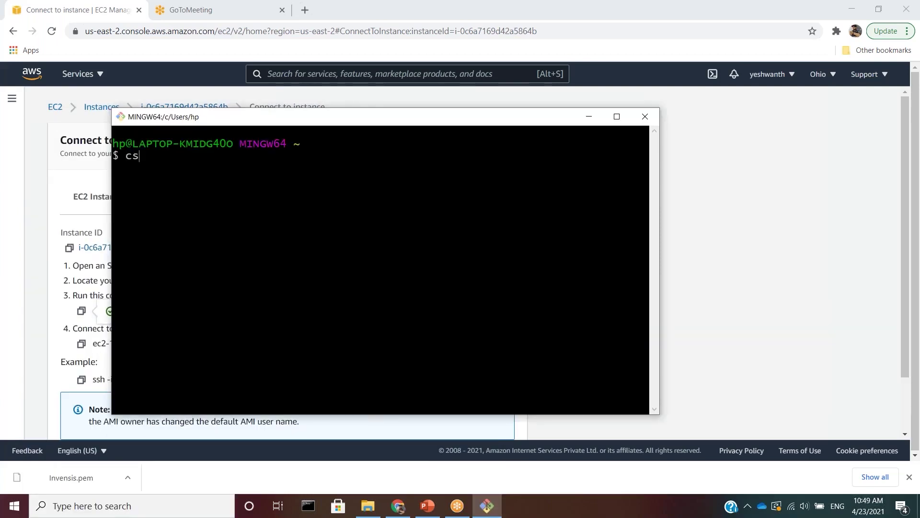
- Change the terminal into the key file's folder C:\Yeshwanth
left_click(128, 477)
left_click(167, 436)
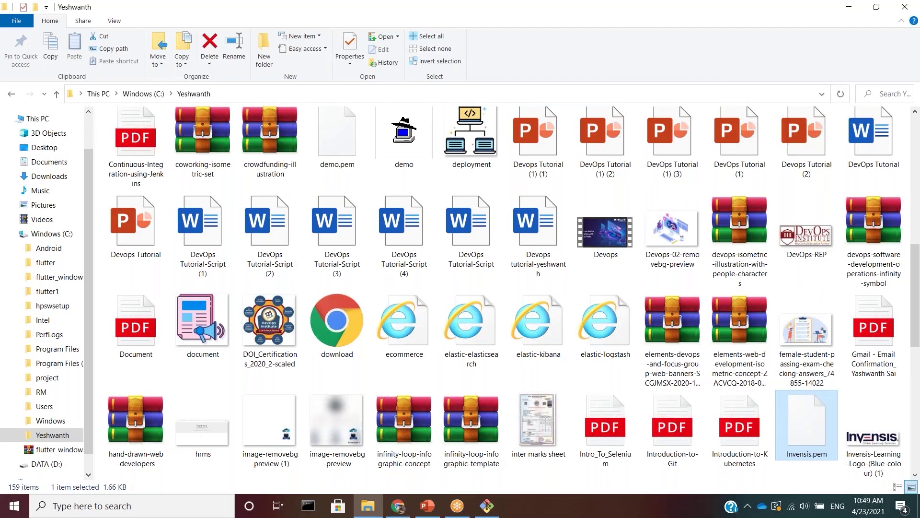
left_click(776, 422)
left_click_drag(789, 304, 738, 304)
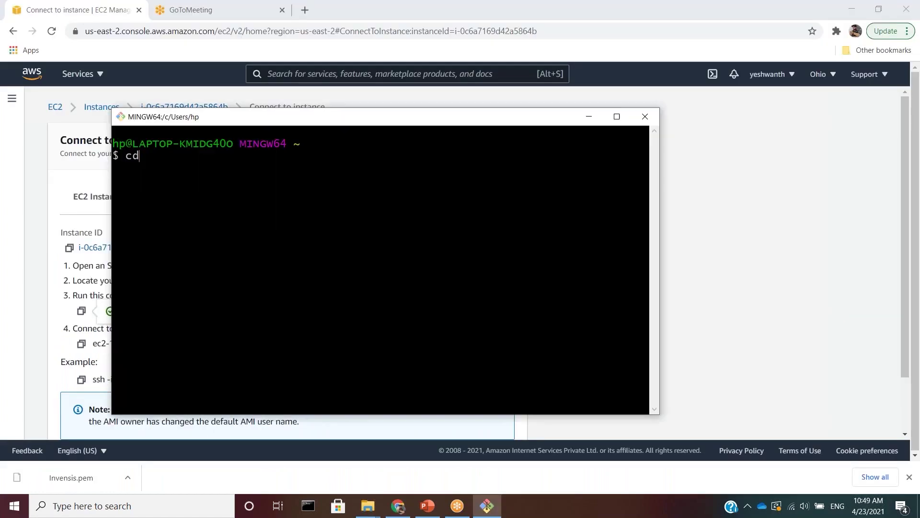
right_click(411, 260)
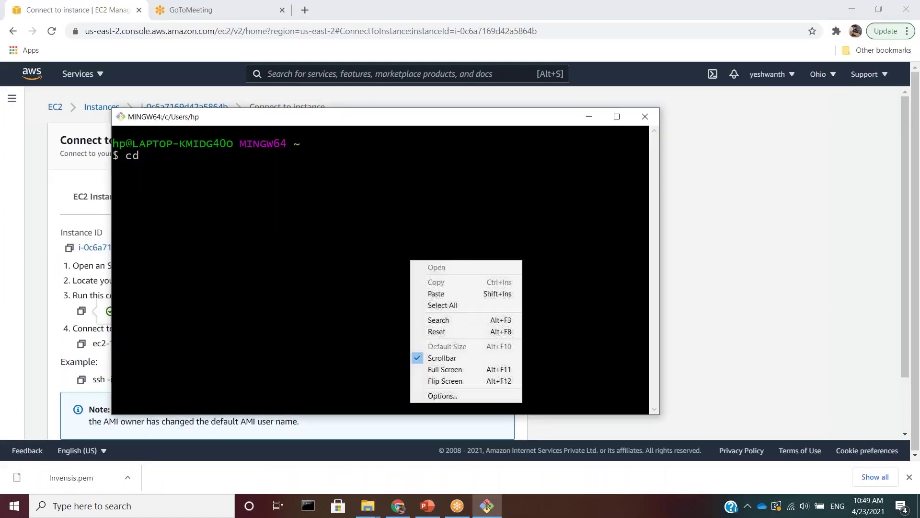
left_click(444, 293)
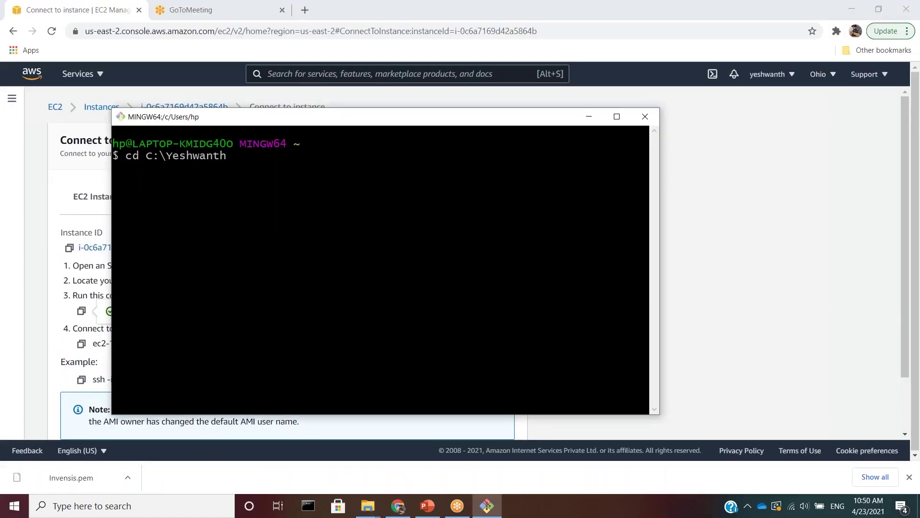
key("Return")
- Run chmod 400 invensis.pem to restrict the key's permissions
key("alt+Tab")
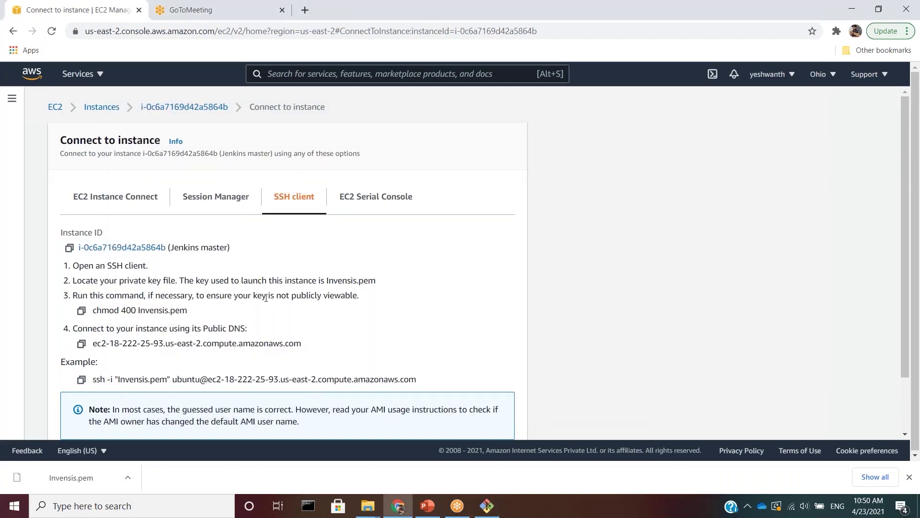
left_click_drag(191, 311, 165, 312)
double_click(102, 310)
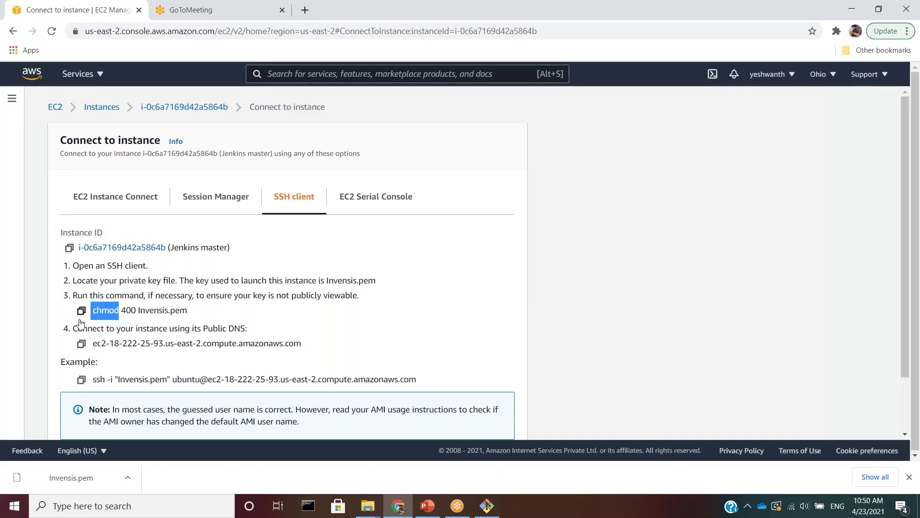
key("alt+Tab")
type("ch")
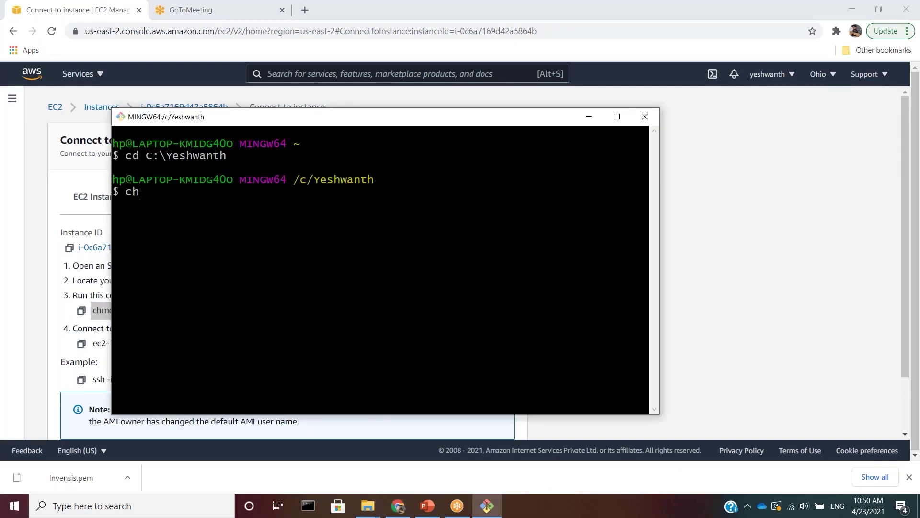
type("mod 400 invens")
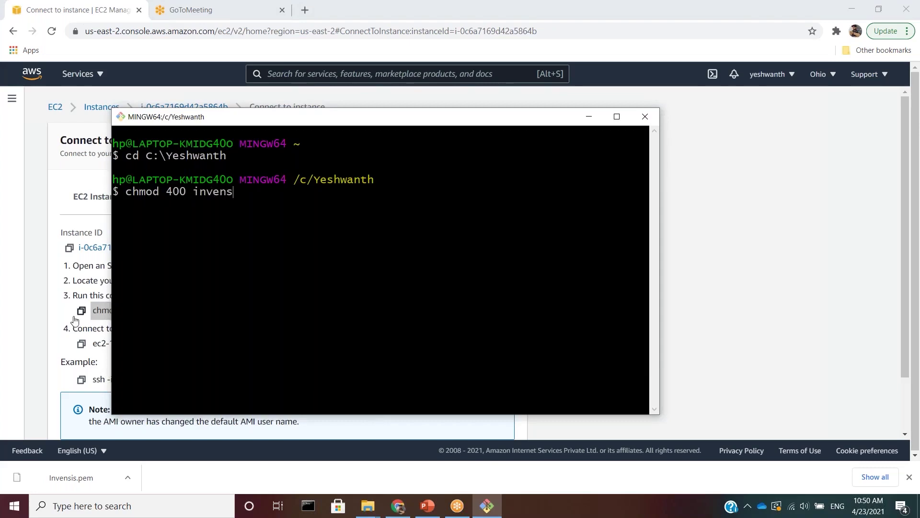
type("is.pem")
key("Return")
- Enter 'ssh -i Invensis.pem ubuntu@' followed by the instance's copied public DNS
type("ssh -i i")
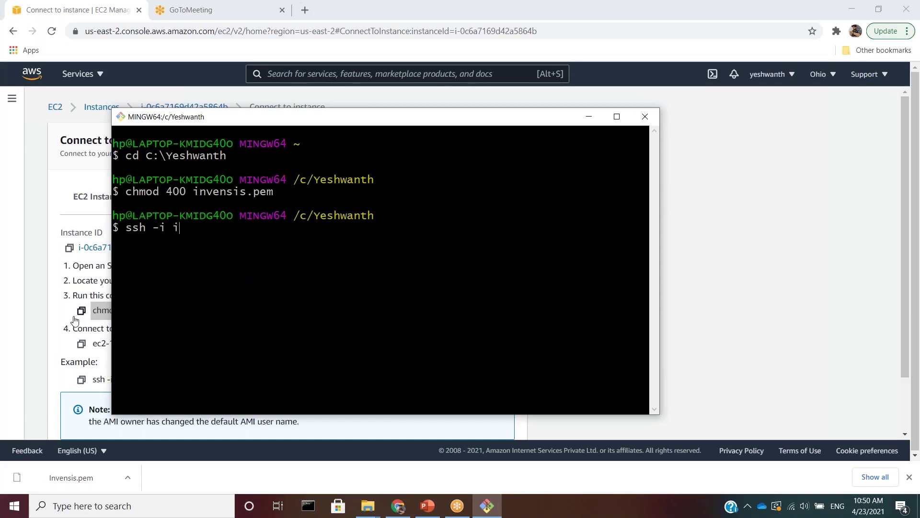
type("nvensin")
key("BackSpace")
type("s.pe")
key("Tab")
left_click(81, 343)
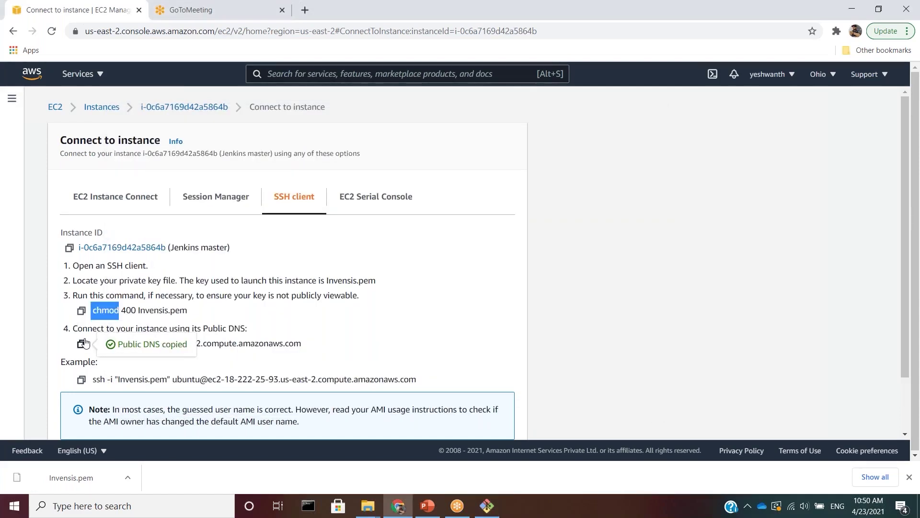
left_click(487, 505)
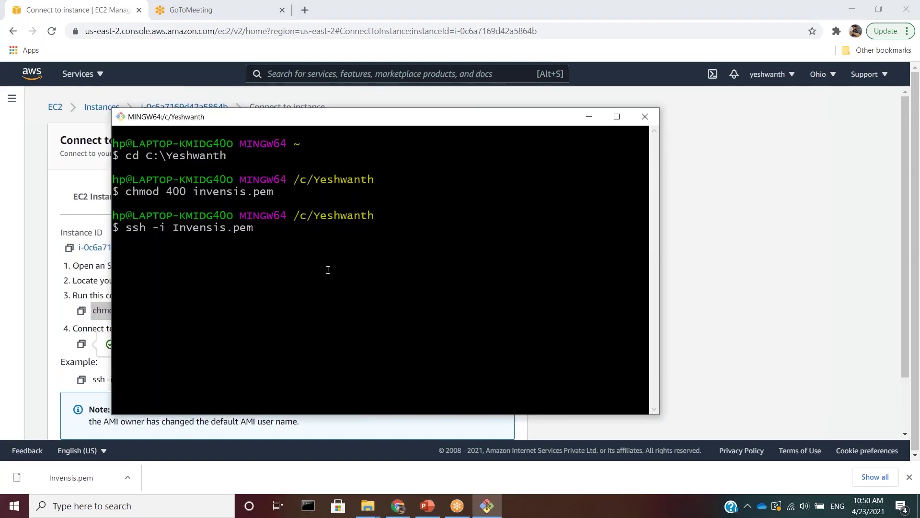
type("ubuntu @")
right_click(334, 265)
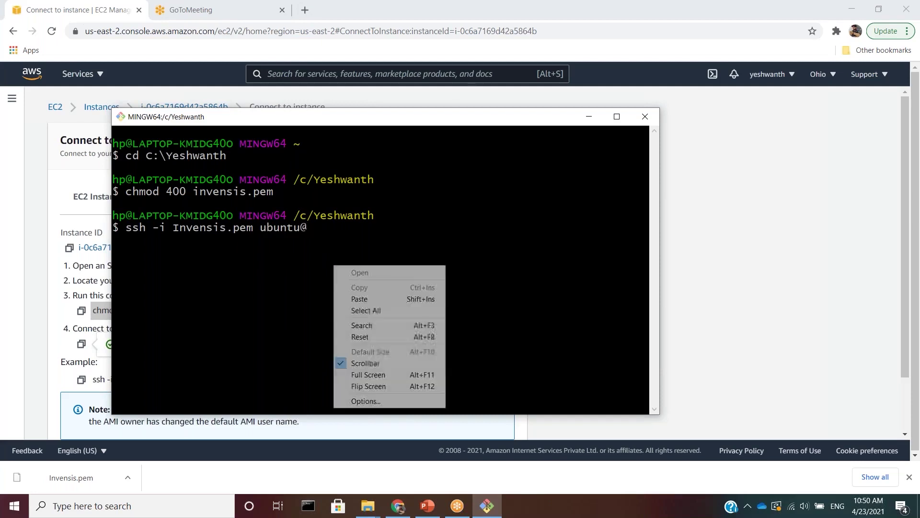
left_click(372, 300)
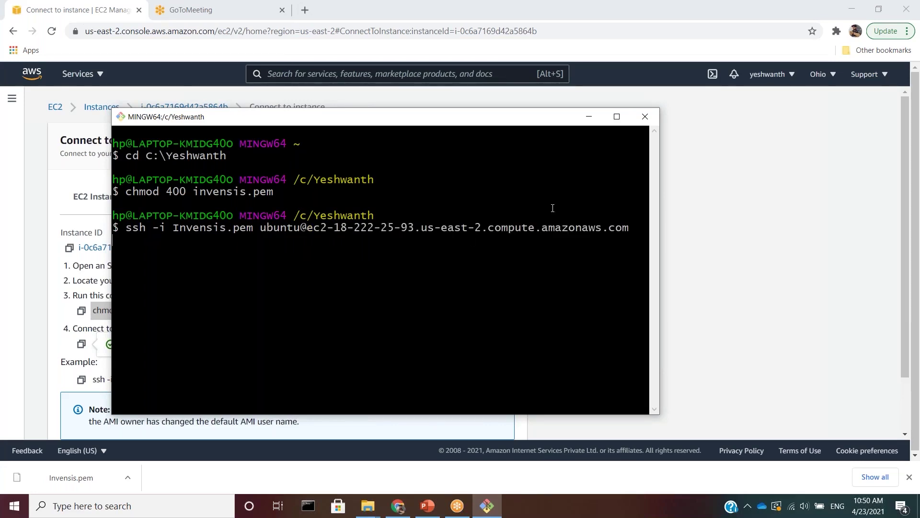
- Maximize the terminal, clear it, and run sudo to view its usage
left_click(617, 116)
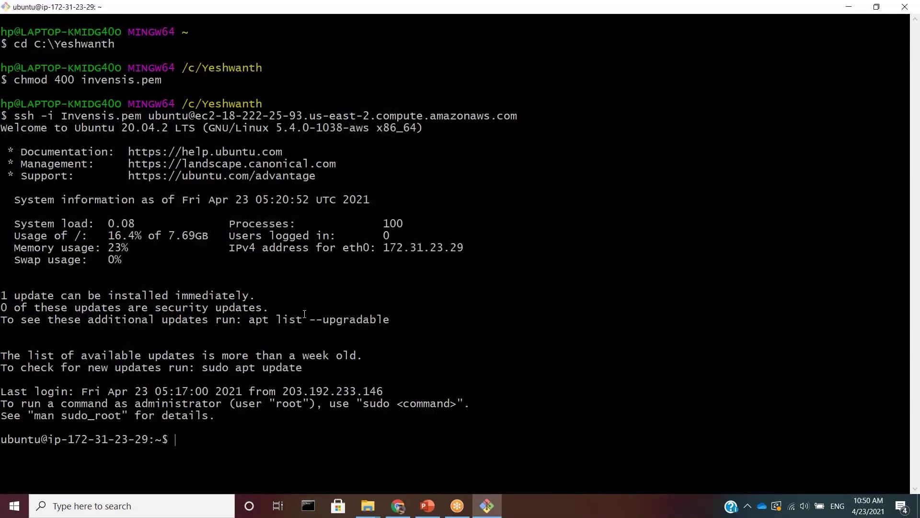
triple_click(161, 443)
left_click_drag(161, 443, 1, 443)
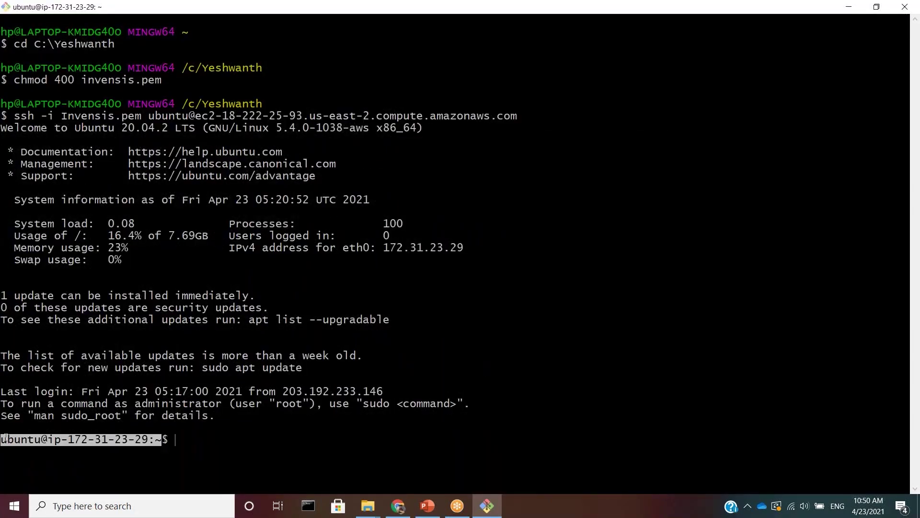
left_click(187, 443)
type("clear")
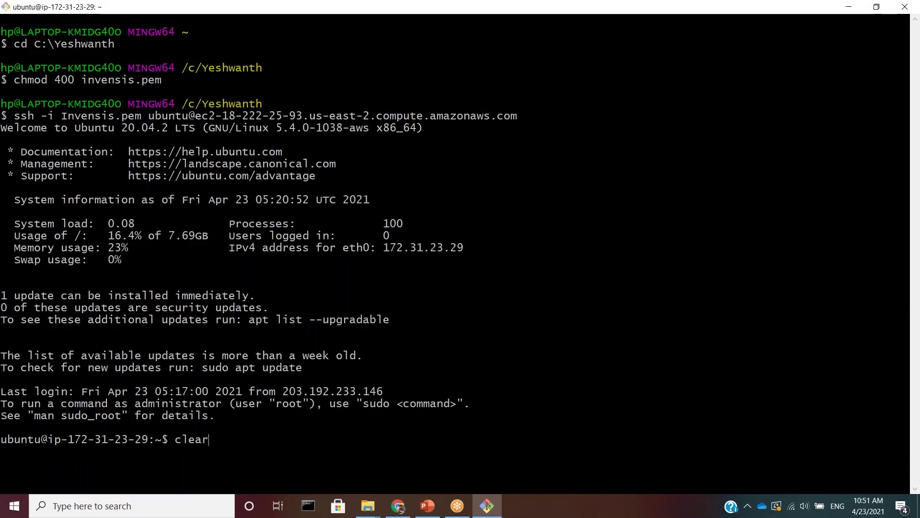
key("Return")
type("sudo")
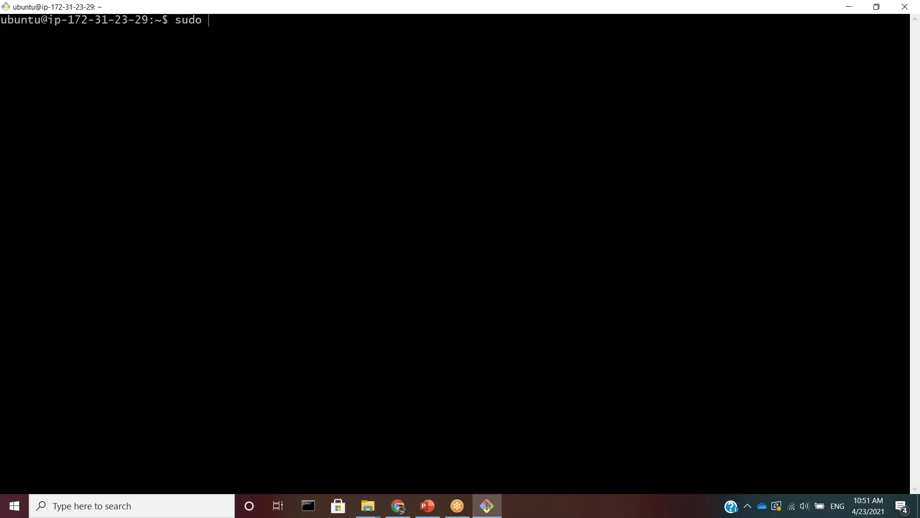
key("Return")
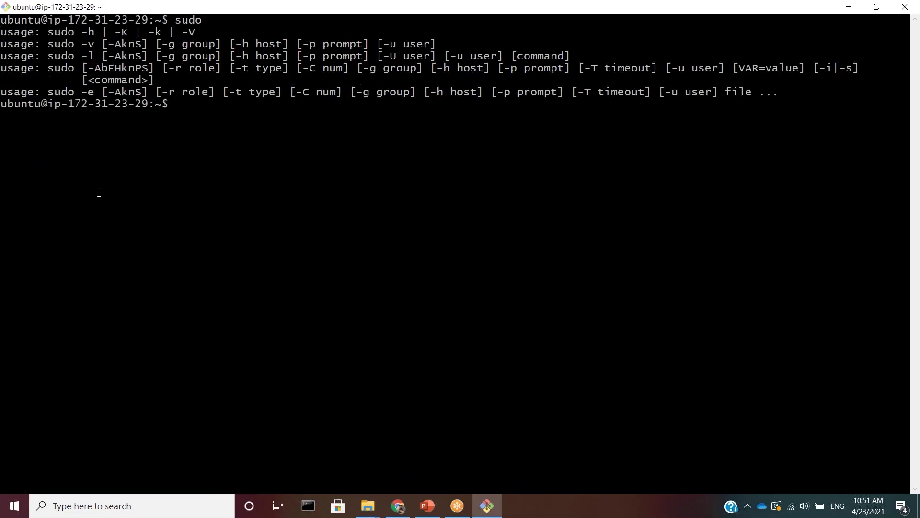
left_click_drag(69, 56, 246, 85)
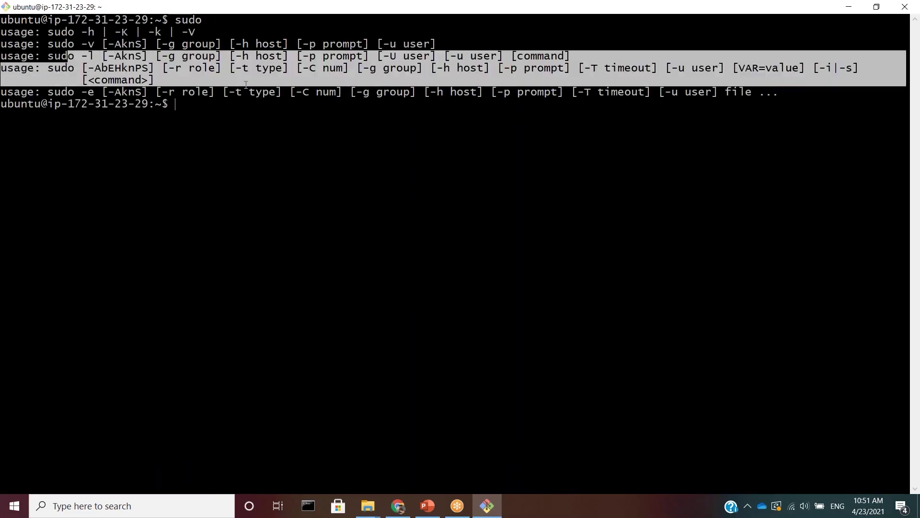
left_click(217, 105)
type("clear")
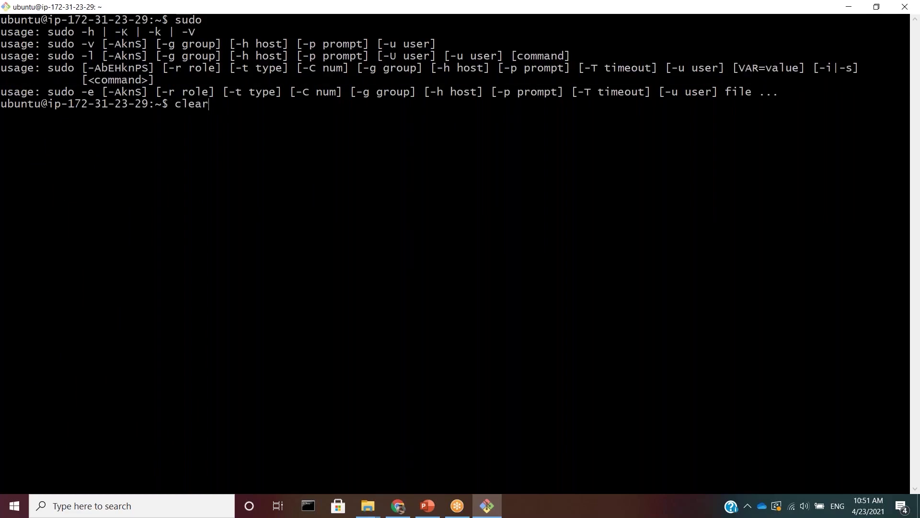
key("Return")
- Run sudo apt-get update on the server, then clear the screen
type("sudo apt-get update")
key("Return")
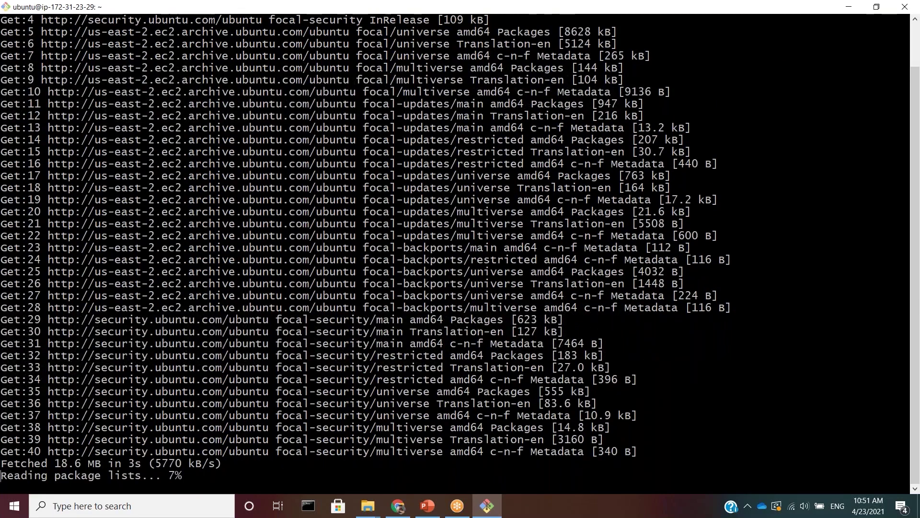
type("clear")
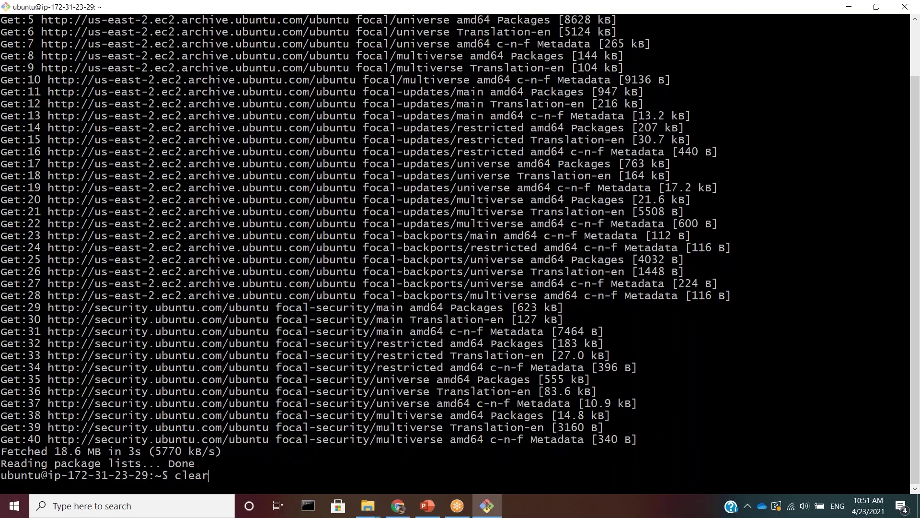
key("Return")
- Install openjdk-8-jdk with sudo apt-get, answering y to continue
type("su")
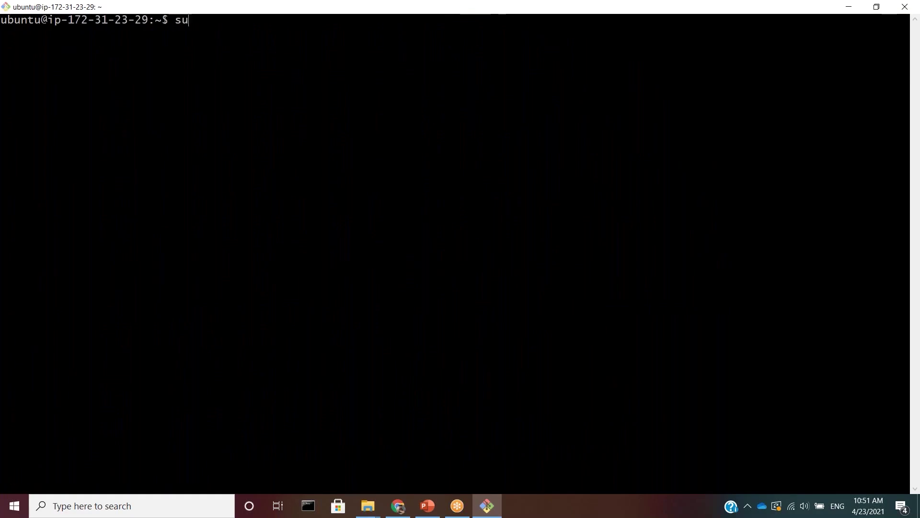
type("do apt-get insta")
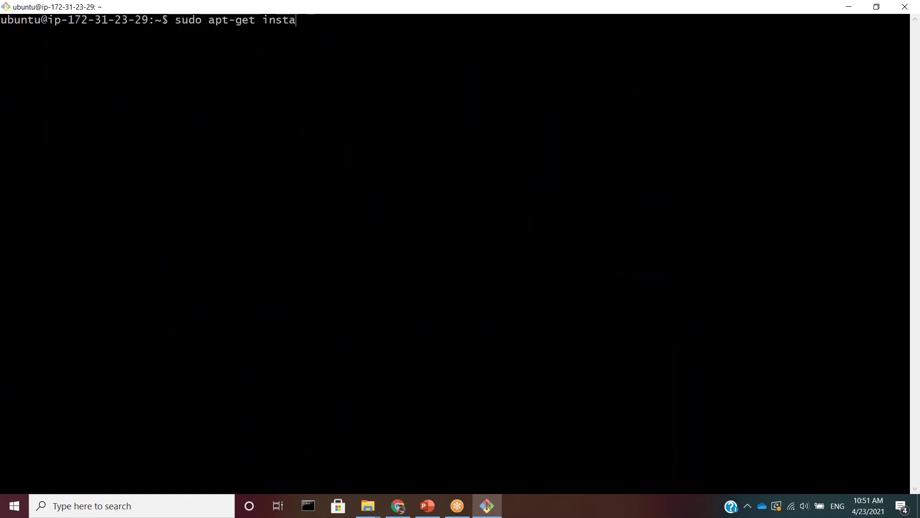
type("ll openjdk-8-jdk")
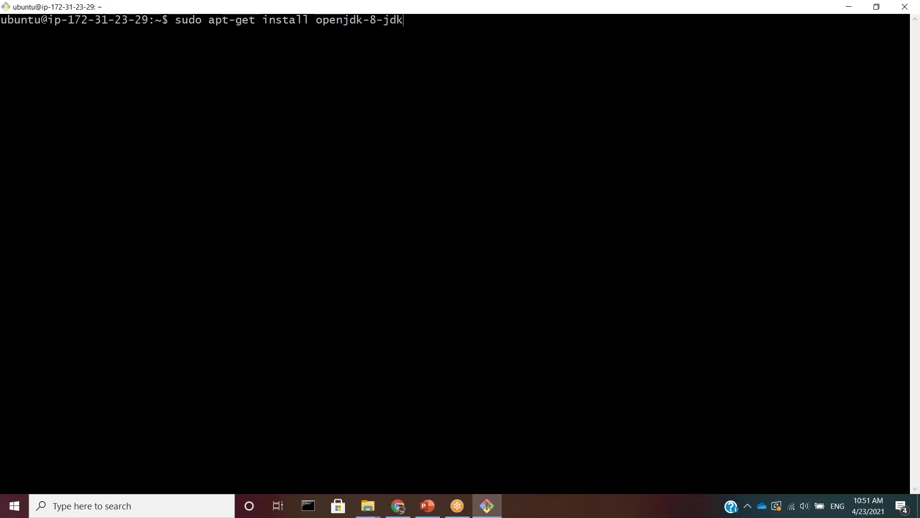
key("Return")
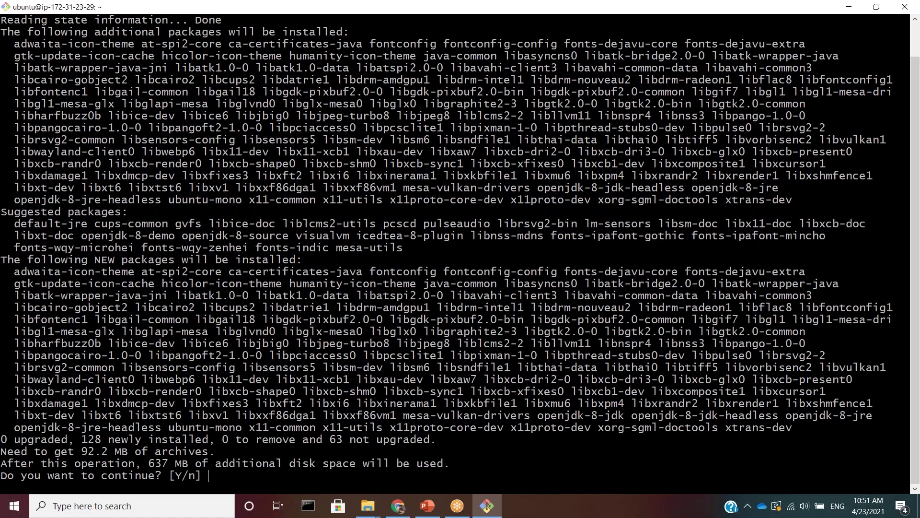
type("y")
key("Return")
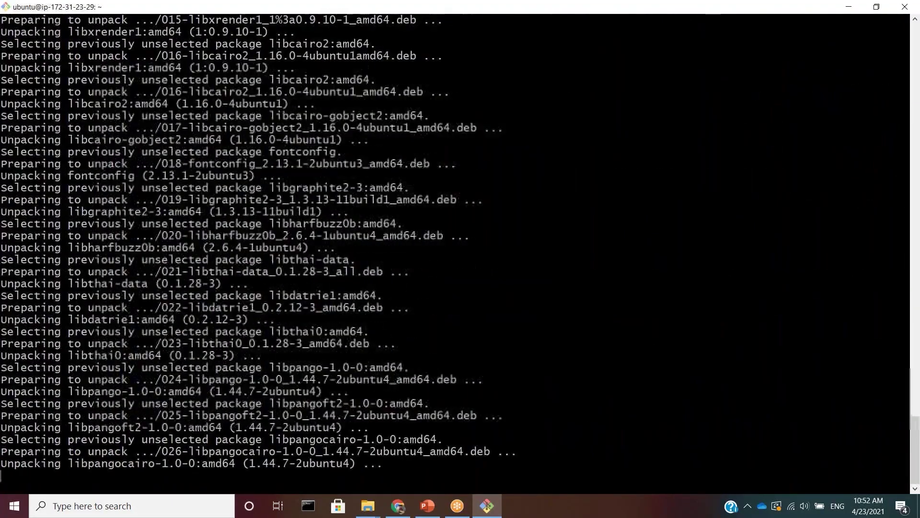
key("alt+Tab")
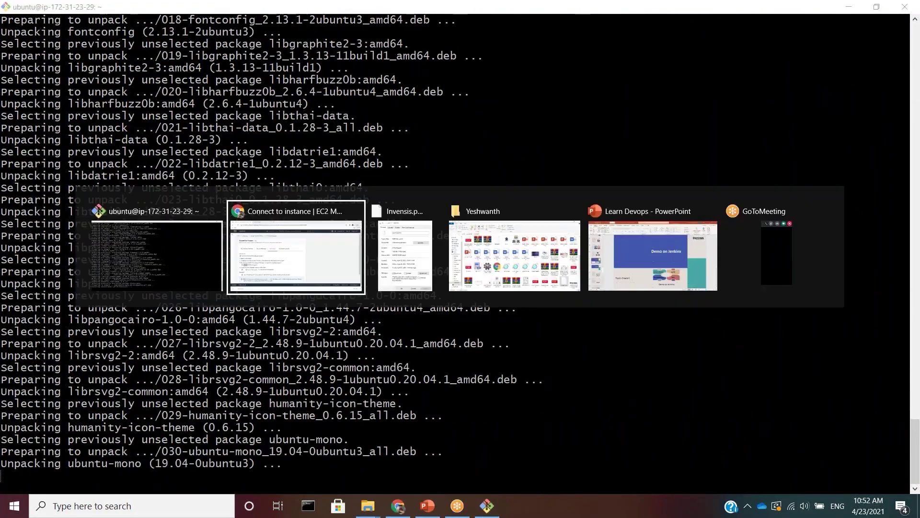
- Search 'jenkins installation' and select the Debian/Ubuntu LTS wget key command
type("je")
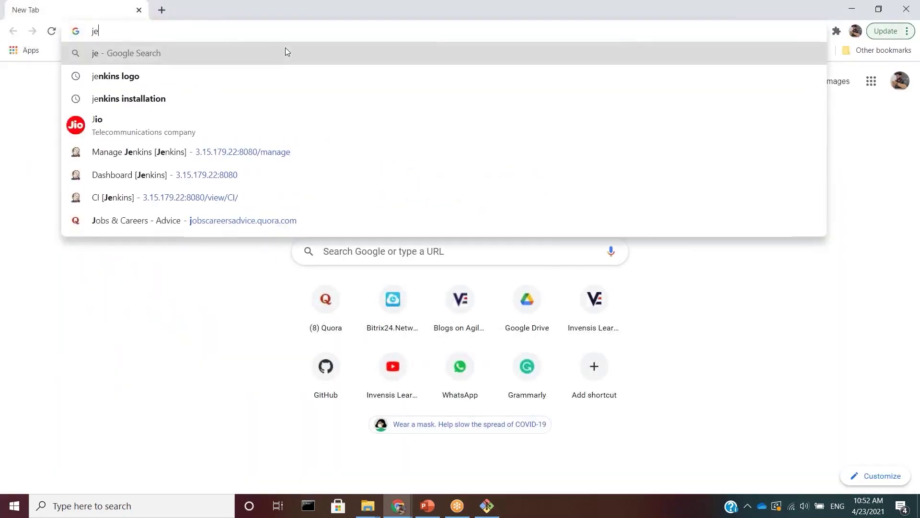
type("nkins i")
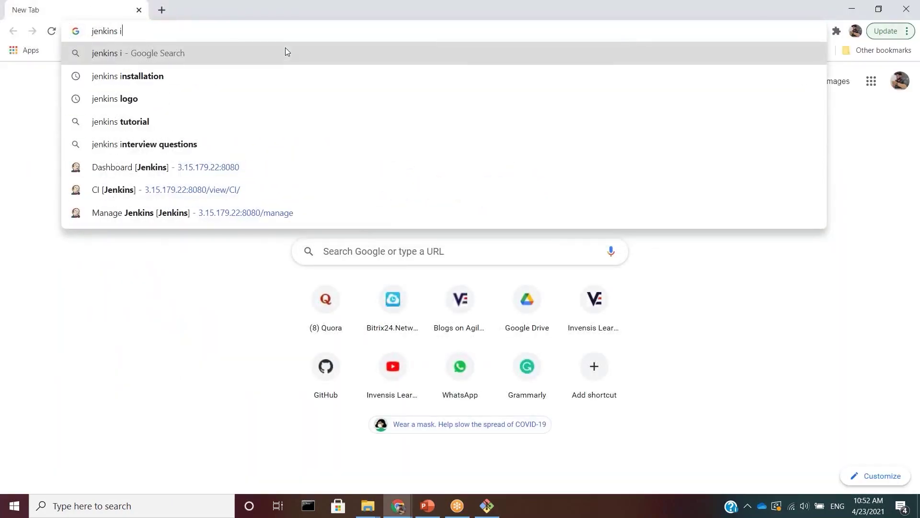
key("Down")
key("Return")
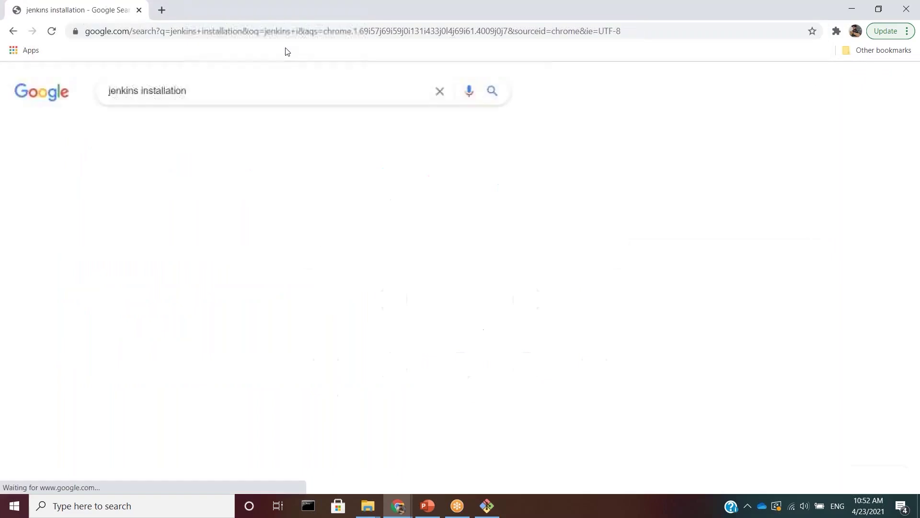
left_click(144, 194)
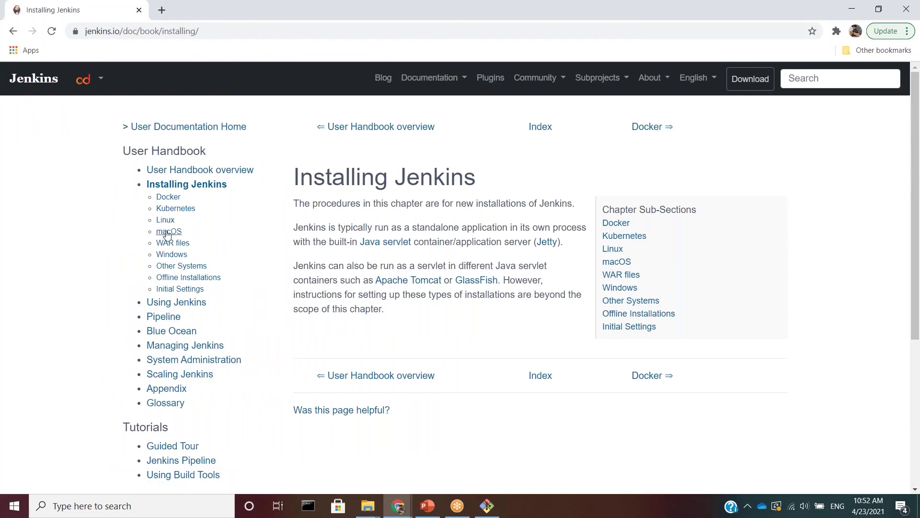
left_click(165, 220)
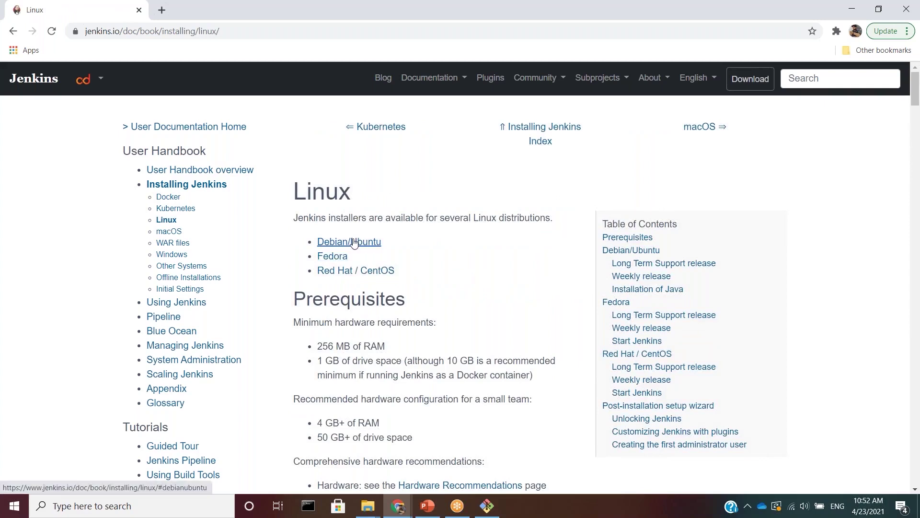
left_click(354, 242)
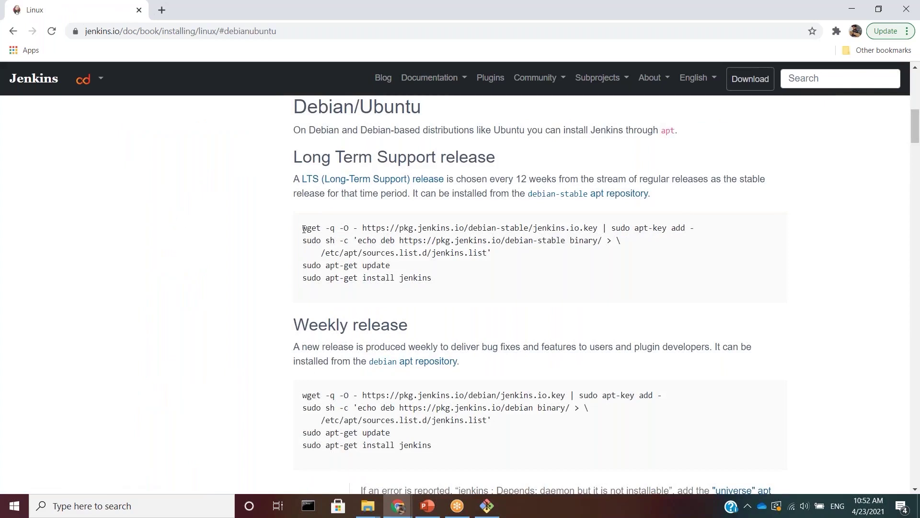
left_click_drag(304, 228, 712, 234)
key("ctrl+c")
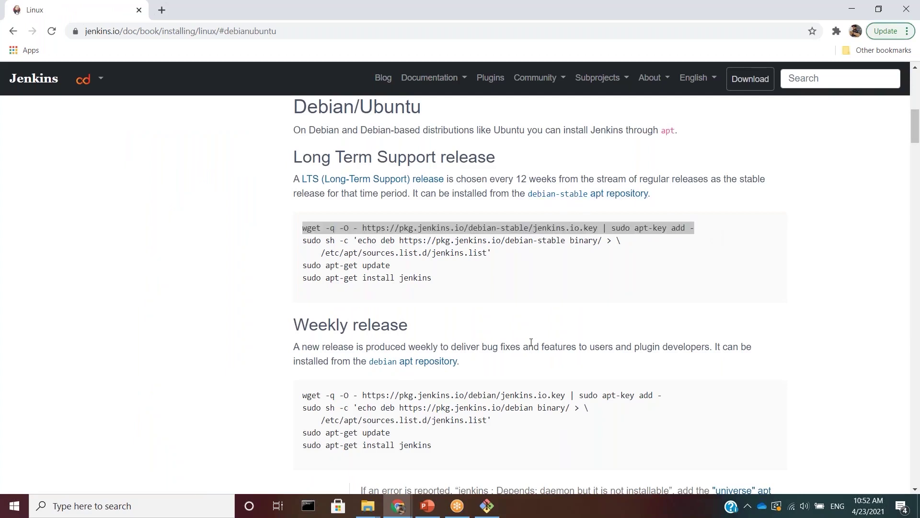
- Return to the Ubuntu terminal and clear it
key("alt+Tab")
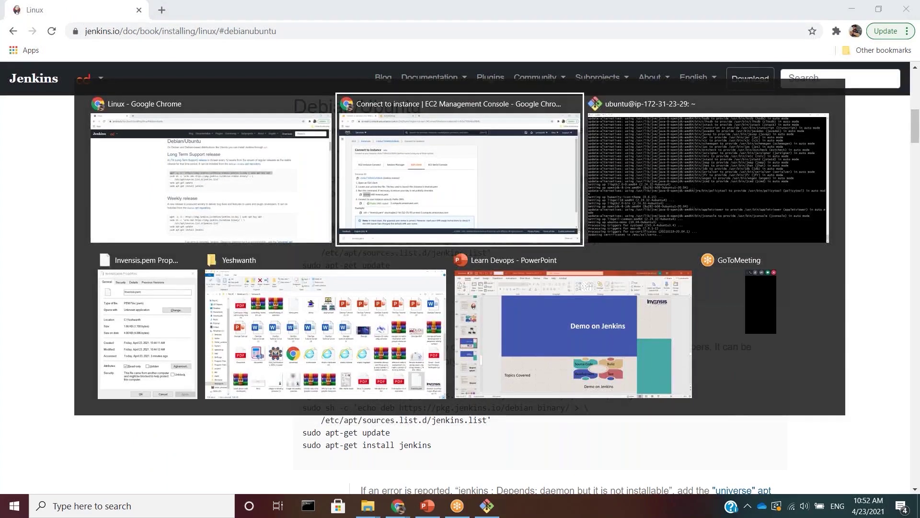
key("alt+Tab")
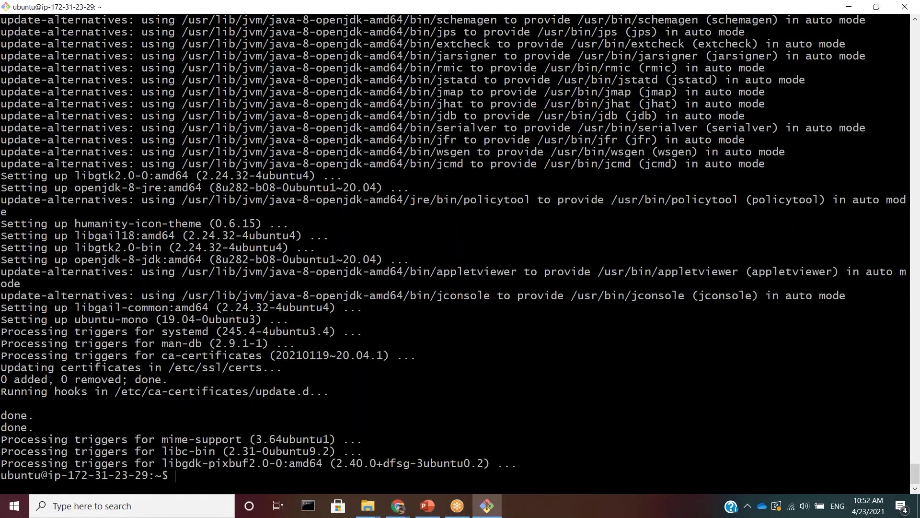
type("clear")
key("Return")
- Run the Jenkins wget apt-key import and the sudo sh -c repository command
right_click(440, 300)
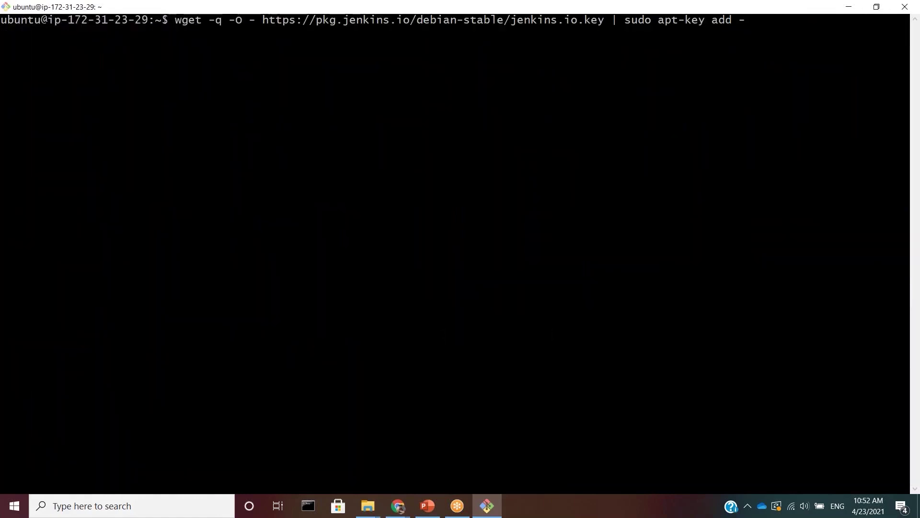
key("Return")
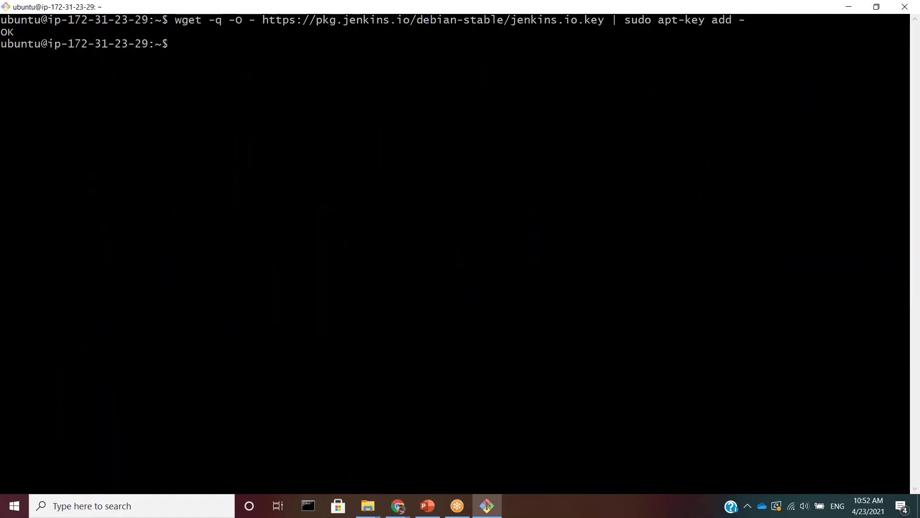
key("alt+Tab")
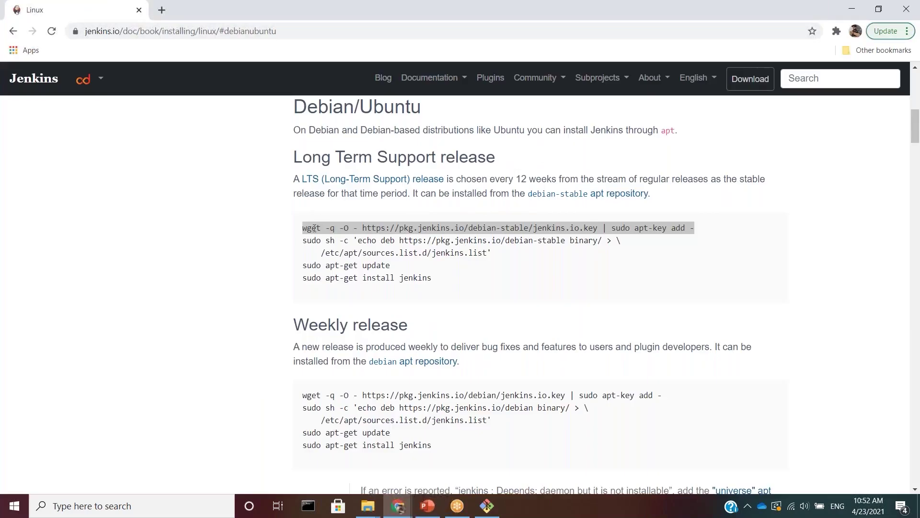
left_click_drag(303, 240, 508, 253)
key("ctrl+c")
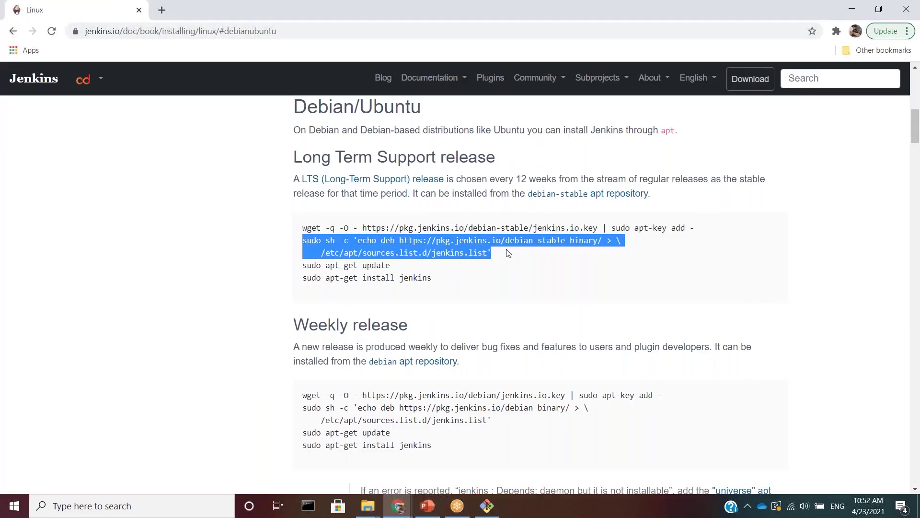
key("alt+Tab")
right_click(507, 249)
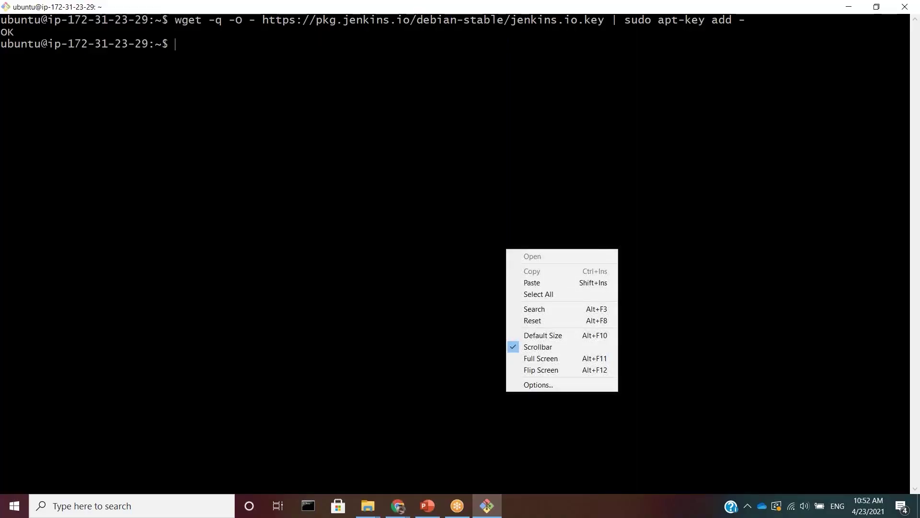
left_click(536, 287)
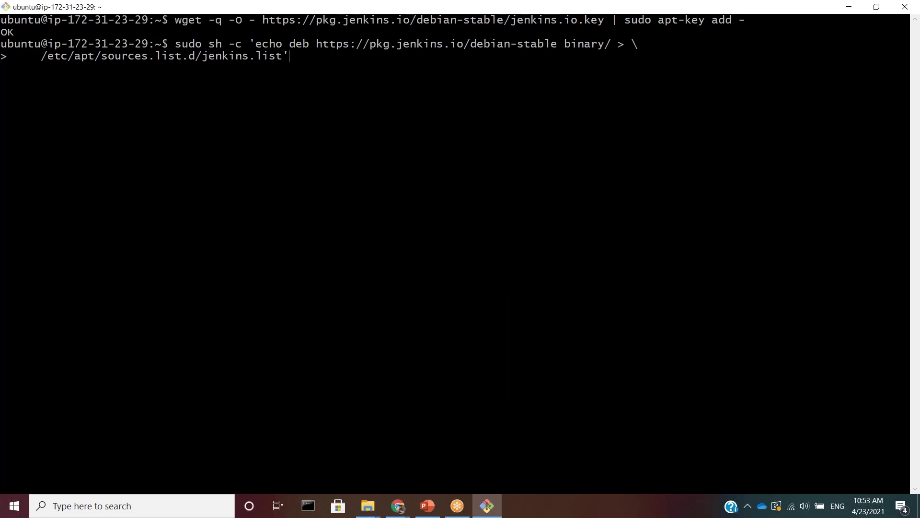
key("Return")
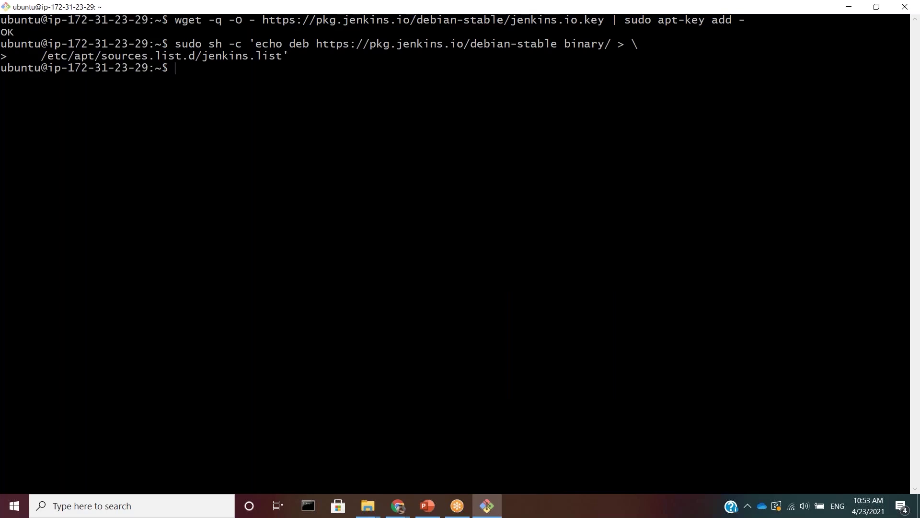
- Run sudo apt-get update, then sudo apt-get install jenkins, answering y
type("sudo apt-get")
type("update")
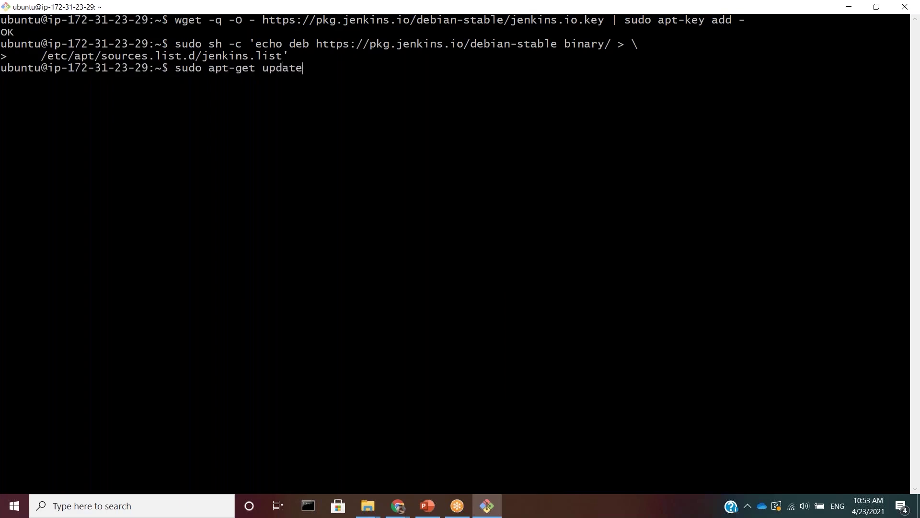
key("Return")
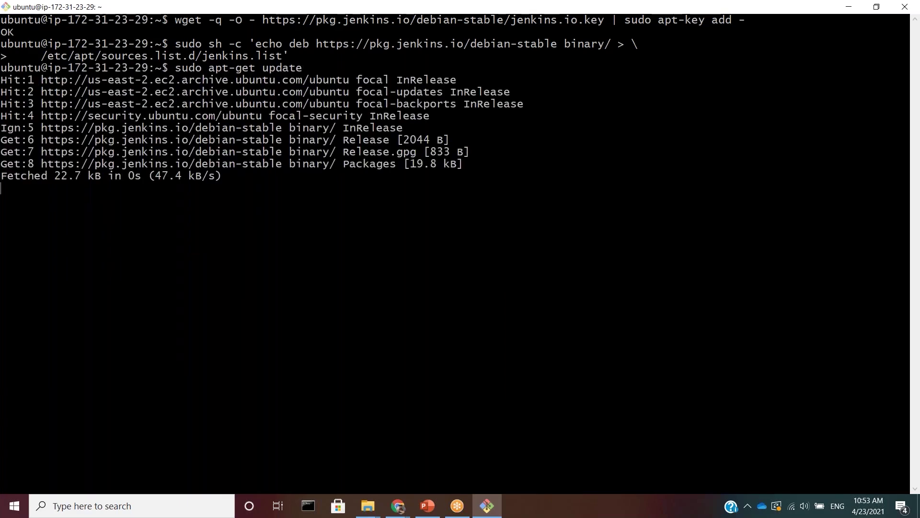
type("s")
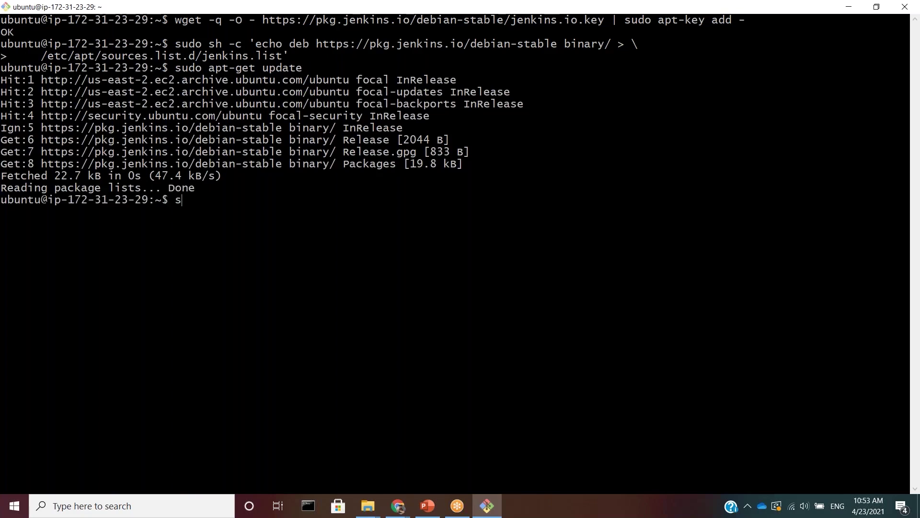
type("udo apt-get install jenkins")
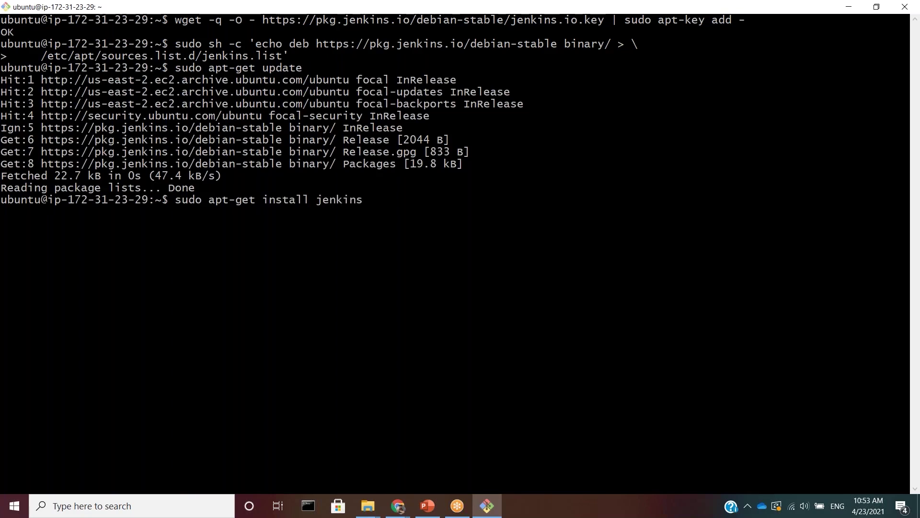
key("Return")
type("y")
key("Return")
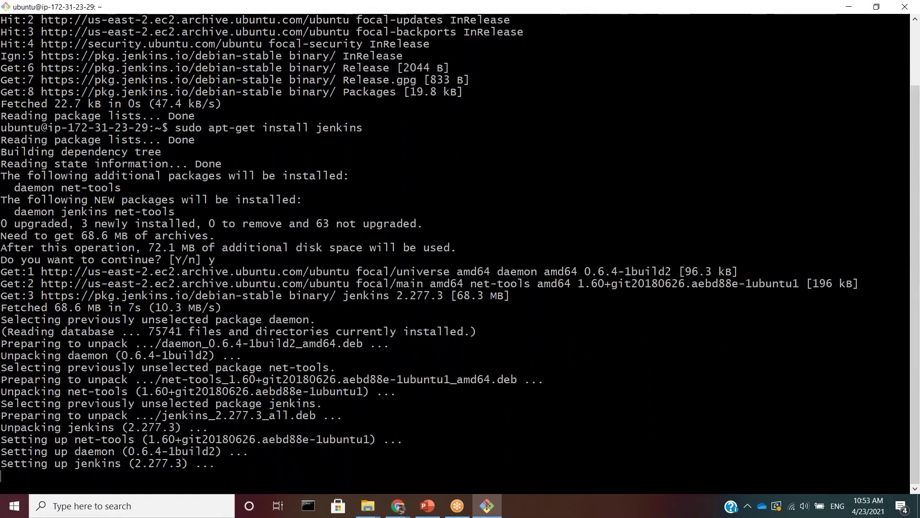
key("alt+Tab")
key("alt+Tab")
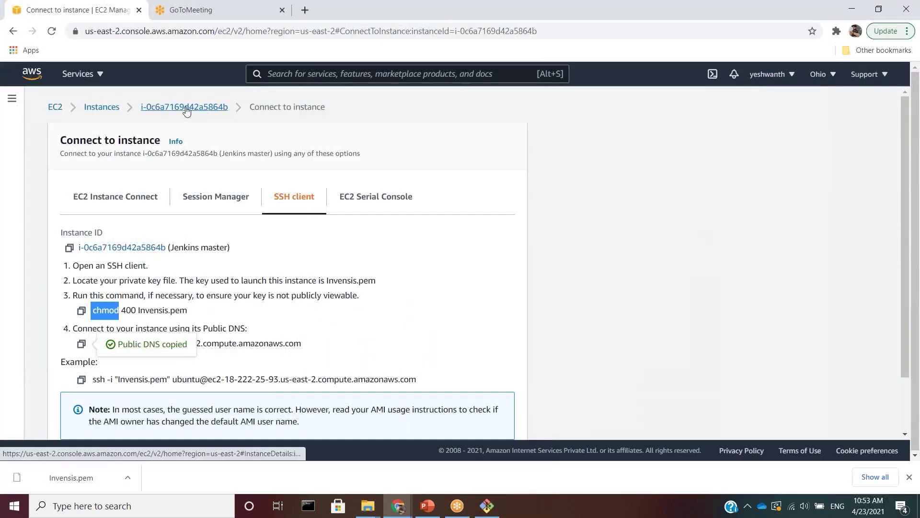
- Connect to the Jenkins node1 instance via EC2 Instance Connect as user ubuntu
left_click(186, 108)
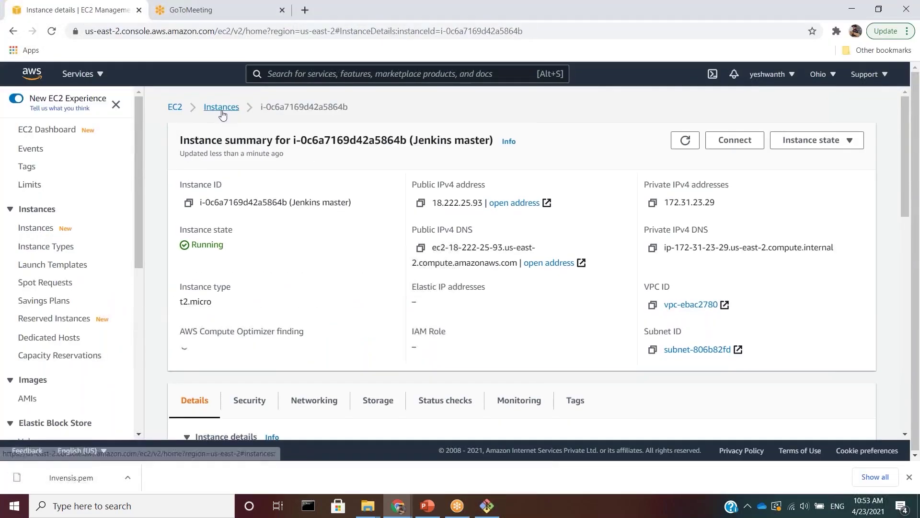
left_click(220, 107)
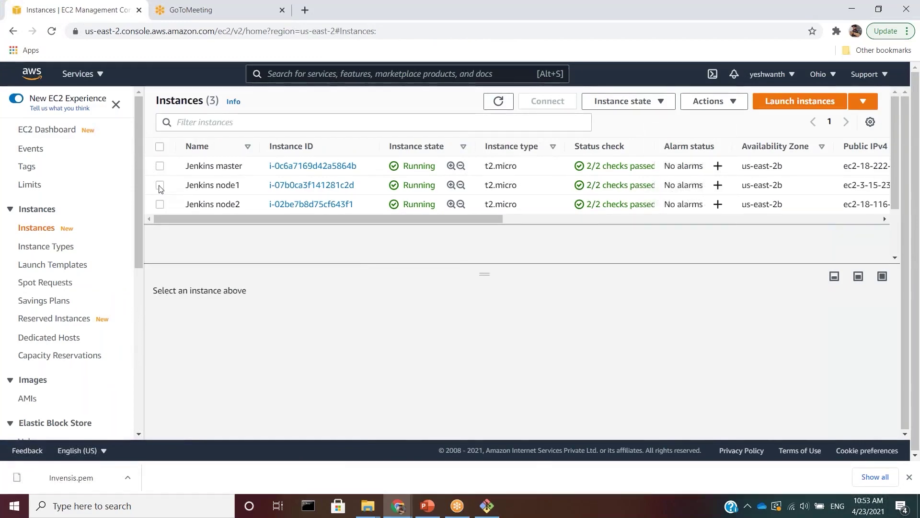
left_click(160, 186)
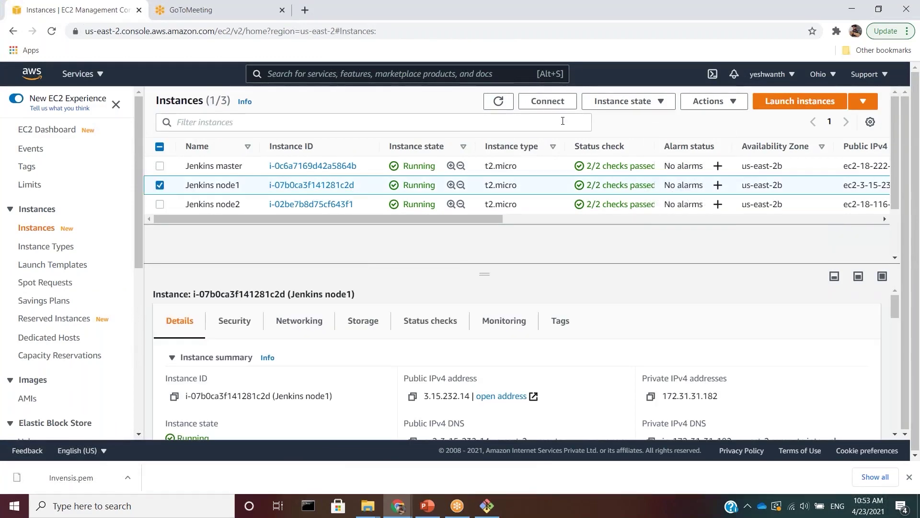
left_click(550, 101)
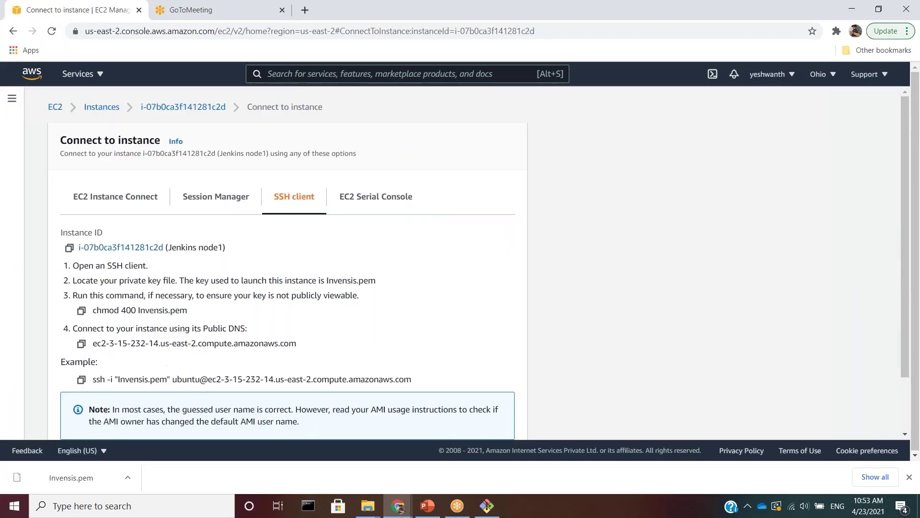
left_click(373, 201)
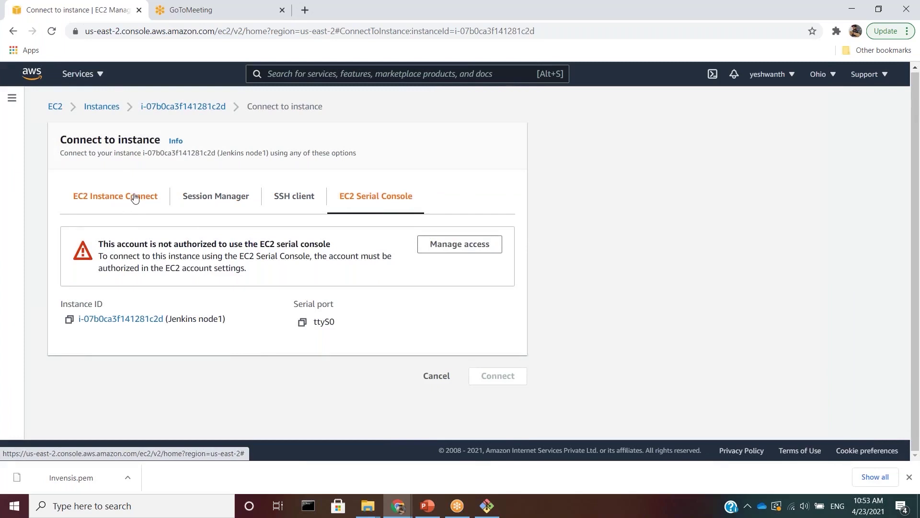
left_click(157, 203)
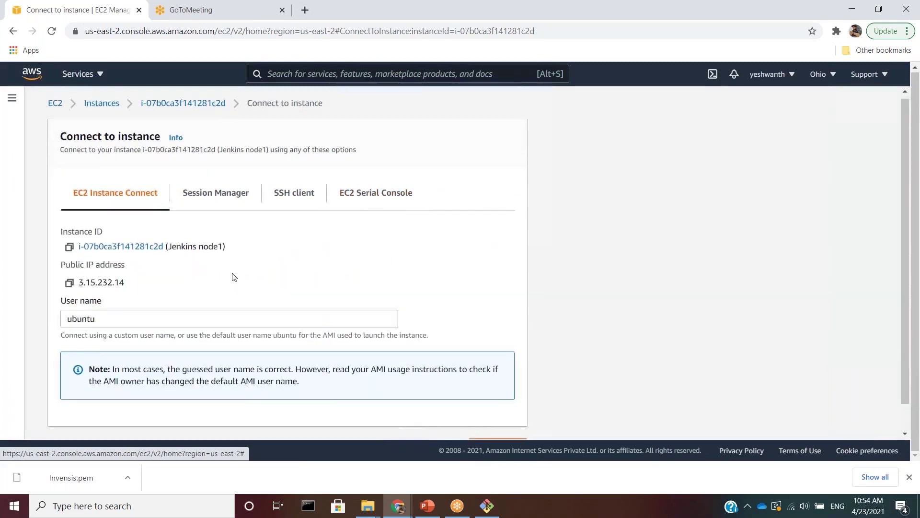
scroll(431, 383, "down", 1)
left_click(498, 418)
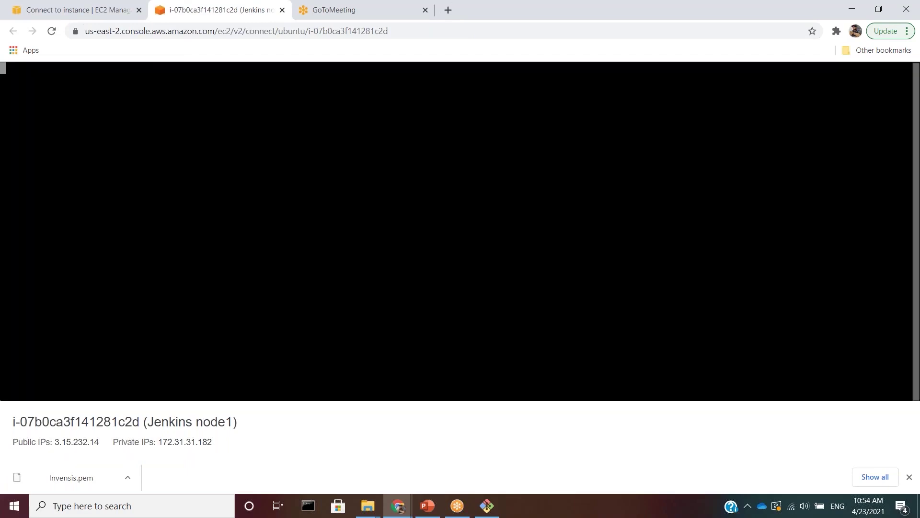
- On node1, run sudo apt-get update and sudo apt-get install openjdk-8-jdk, answering y
type("sudo ap")
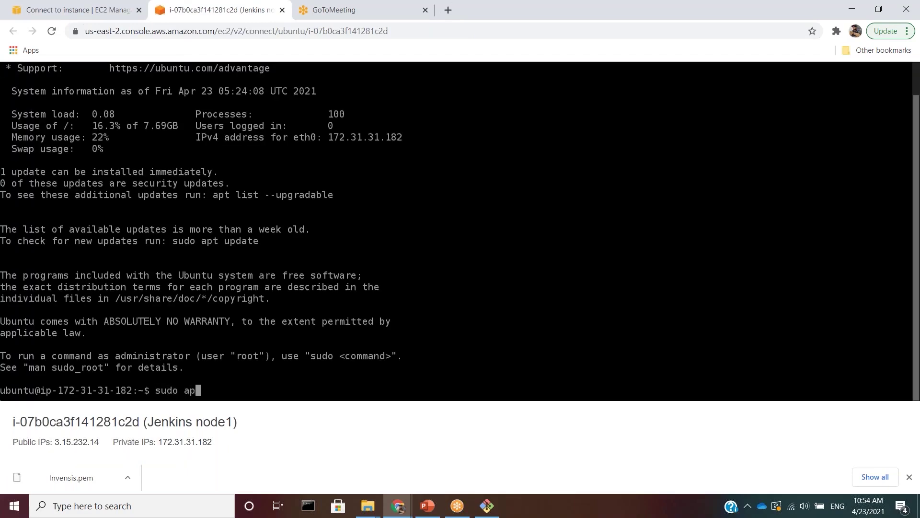
type("t-get update")
key("Return")
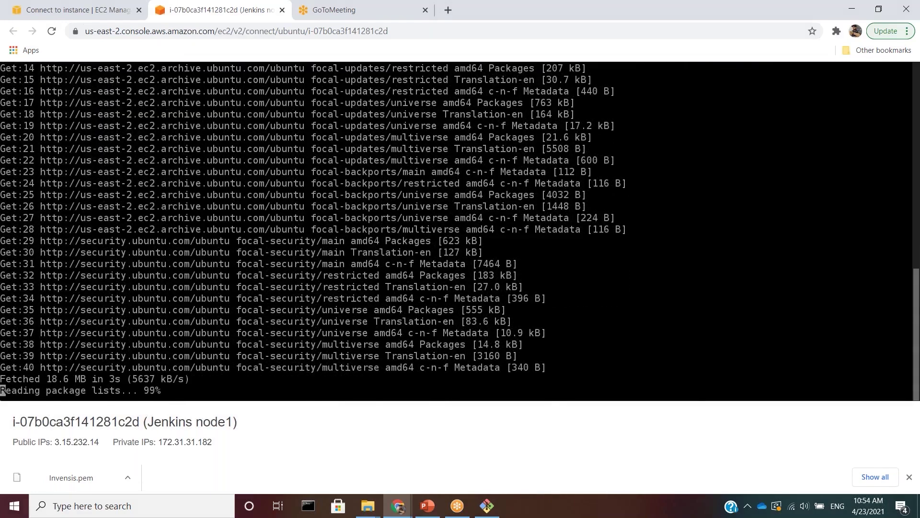
type("sudo ")
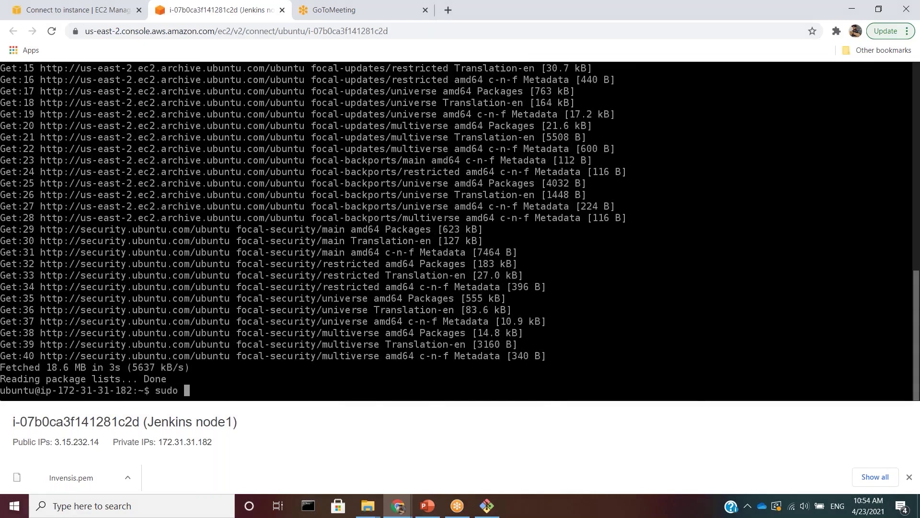
type("apt-get install openjd")
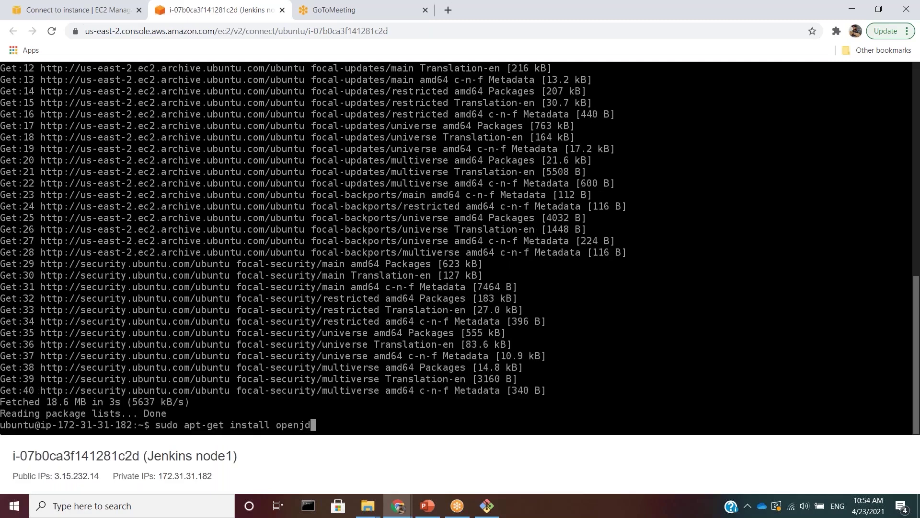
type("k-8-jdk")
key("Return")
type("y")
key("Return")
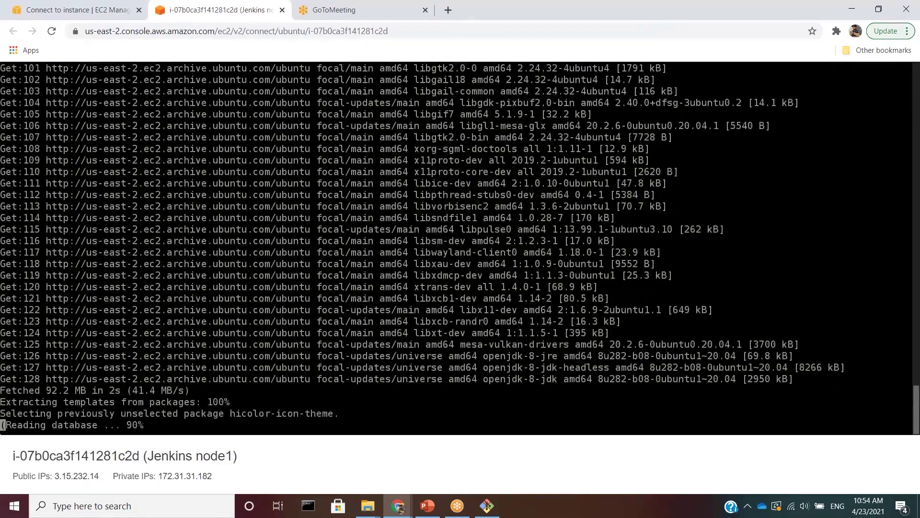
- Open an EC2 Instance Connect terminal session on the Jenkins node2 instance
left_click(71, 11)
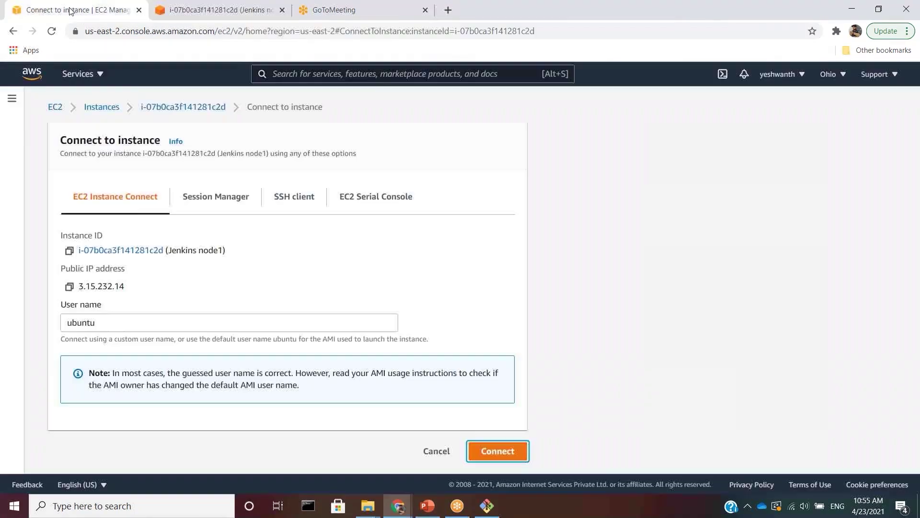
left_click(185, 107)
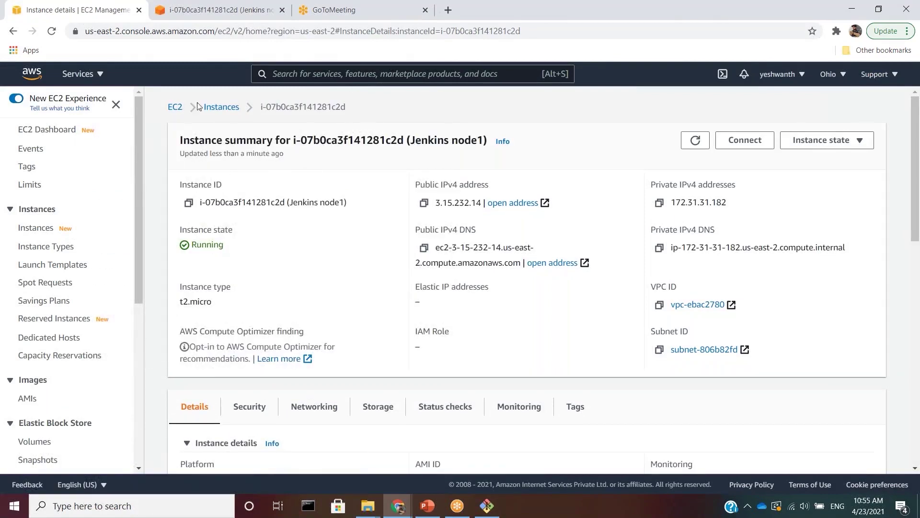
left_click(222, 107)
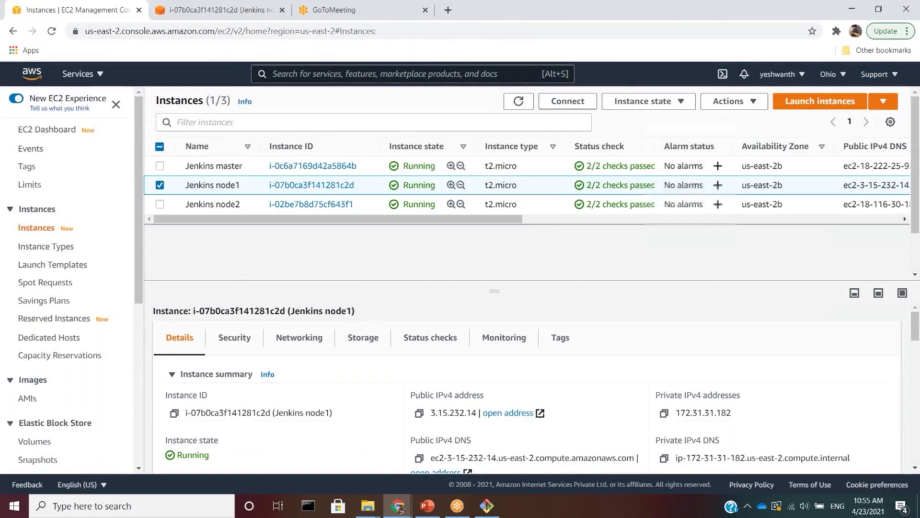
left_click(216, 205)
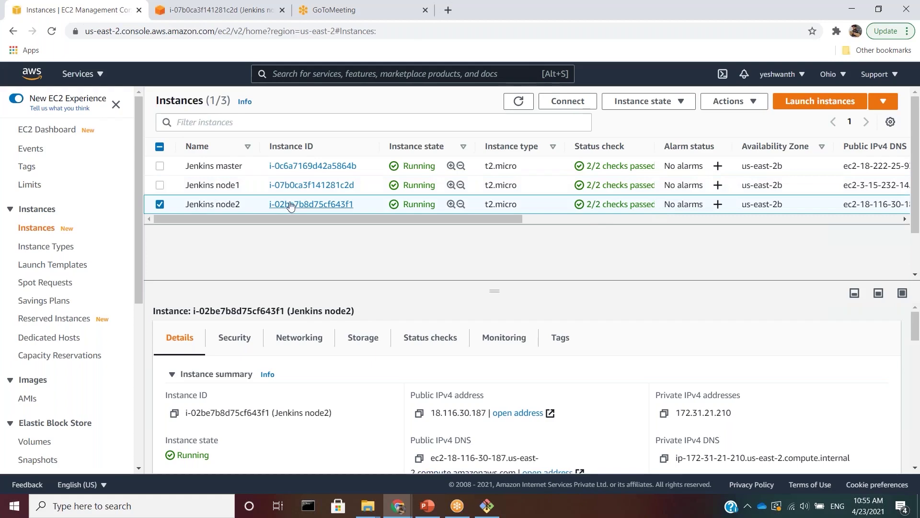
left_click(290, 204)
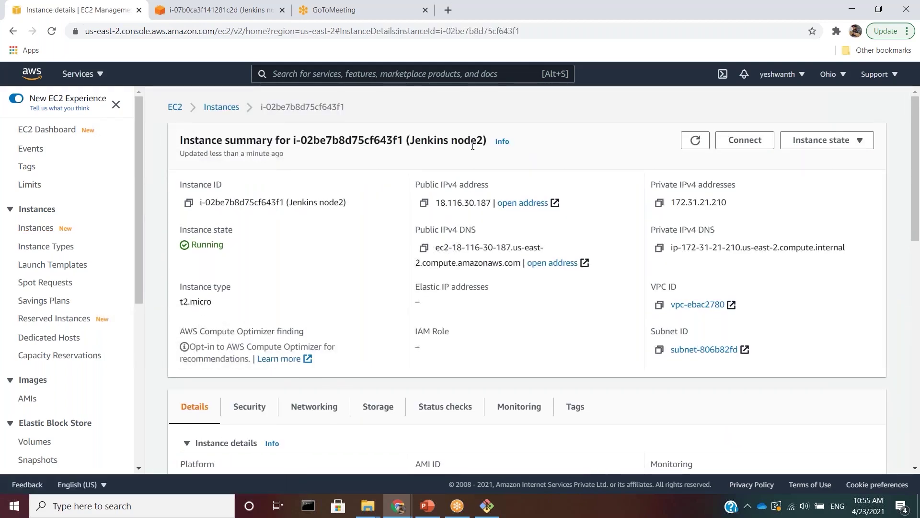
left_click(744, 140)
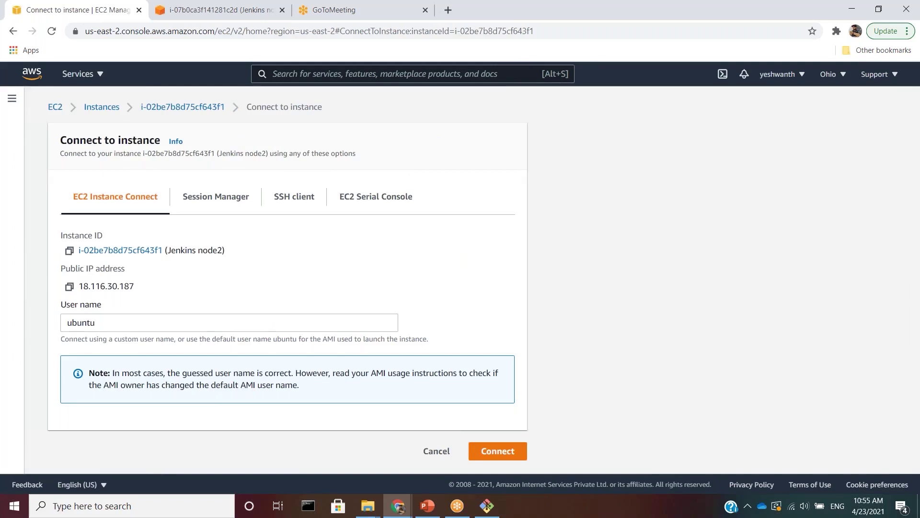
left_click(491, 450)
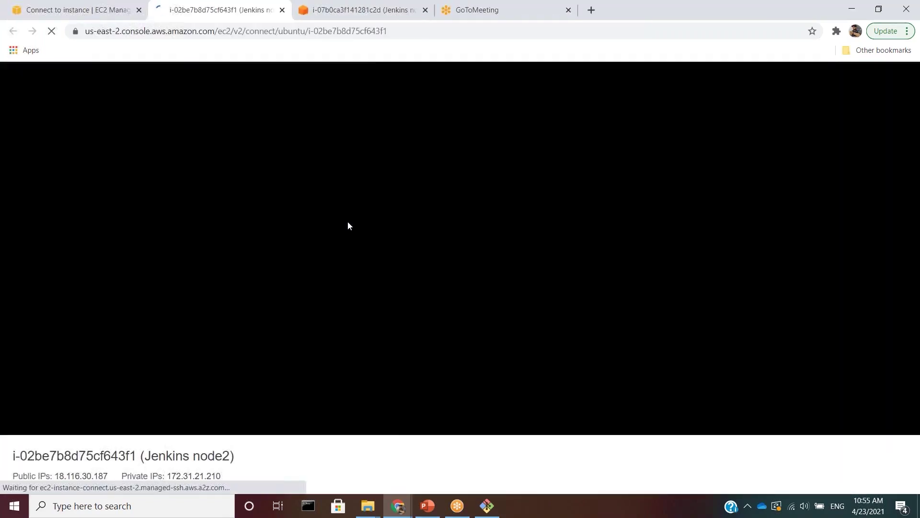
- Drag node1's terminal tab into its own window and return to node2
left_click(314, 20)
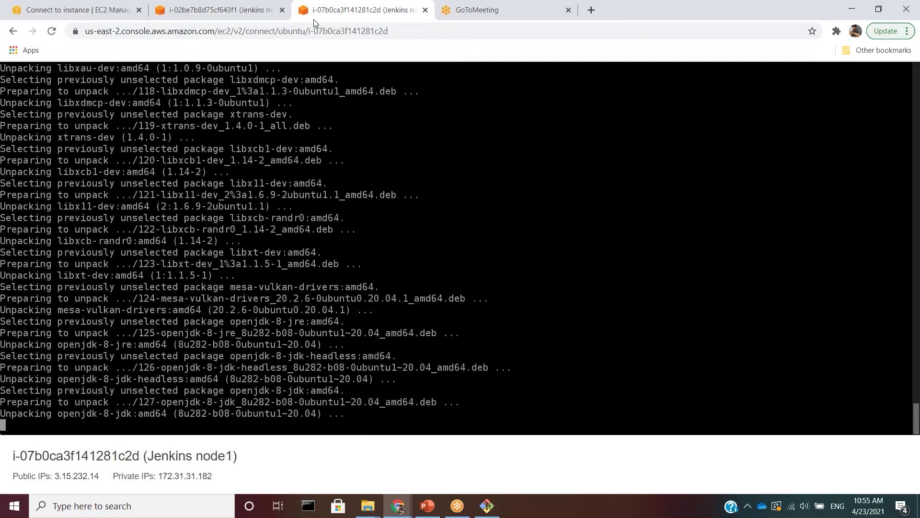
left_click_drag(313, 19, 301, 20)
key("alt+Tab")
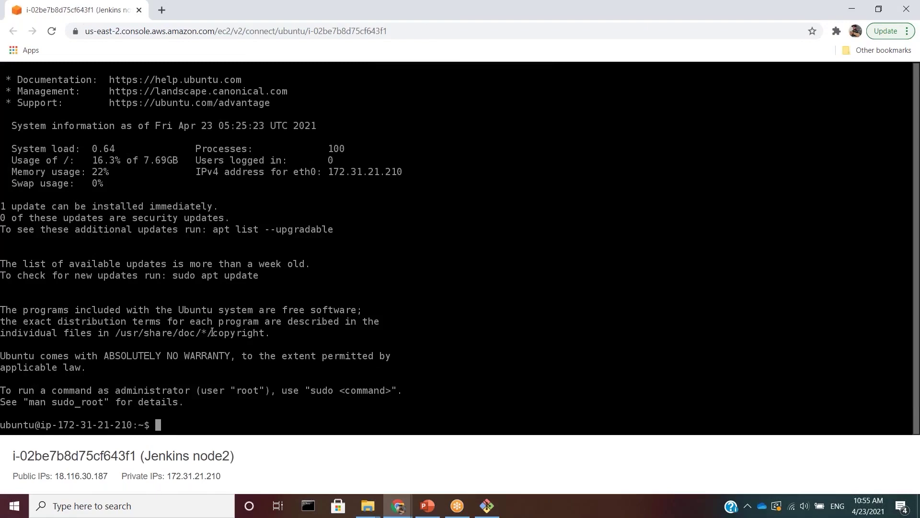
- On node2, run sudo apt-get update and install openjdk-8-jdk, answering y
type("sudo apt-get update")
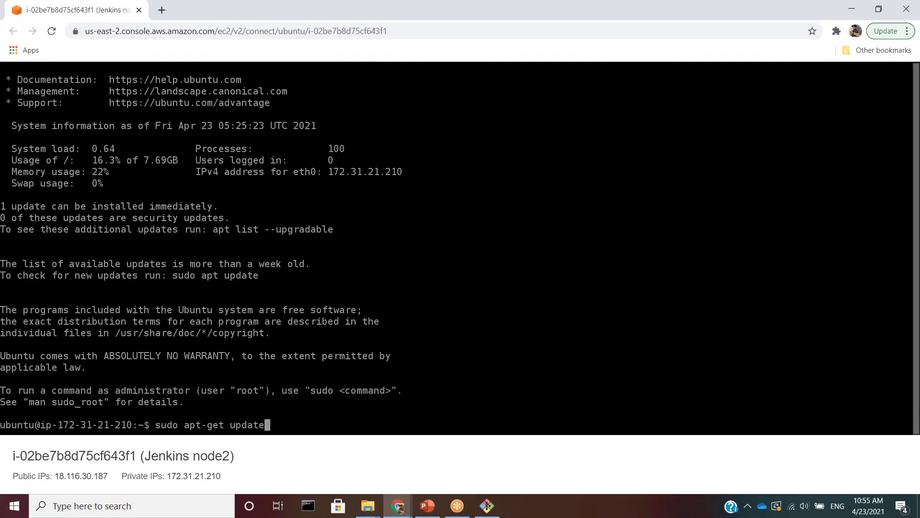
key("Return")
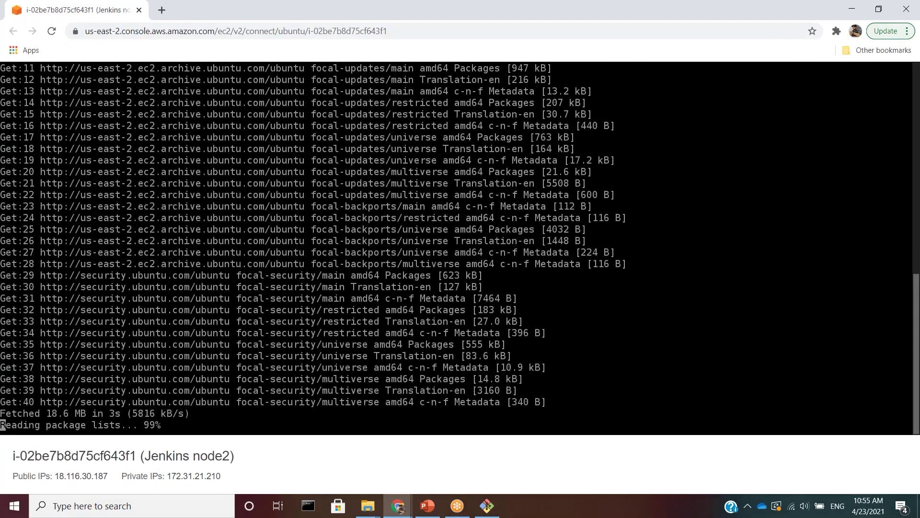
type("sudo apt-g")
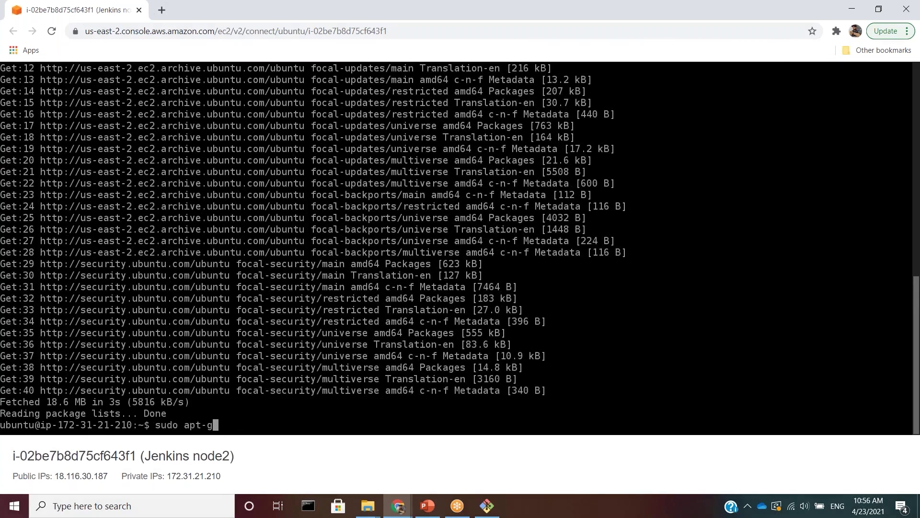
type("et install openjdk-8-jdk")
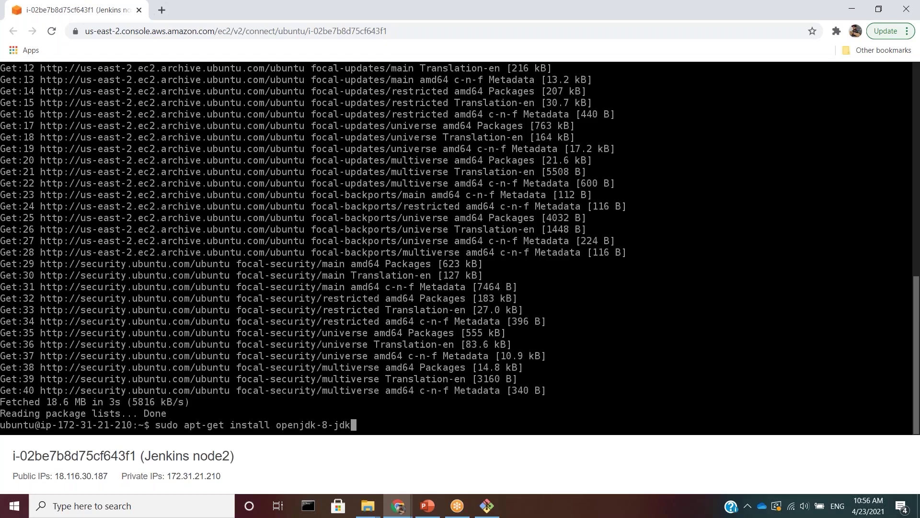
key("Return")
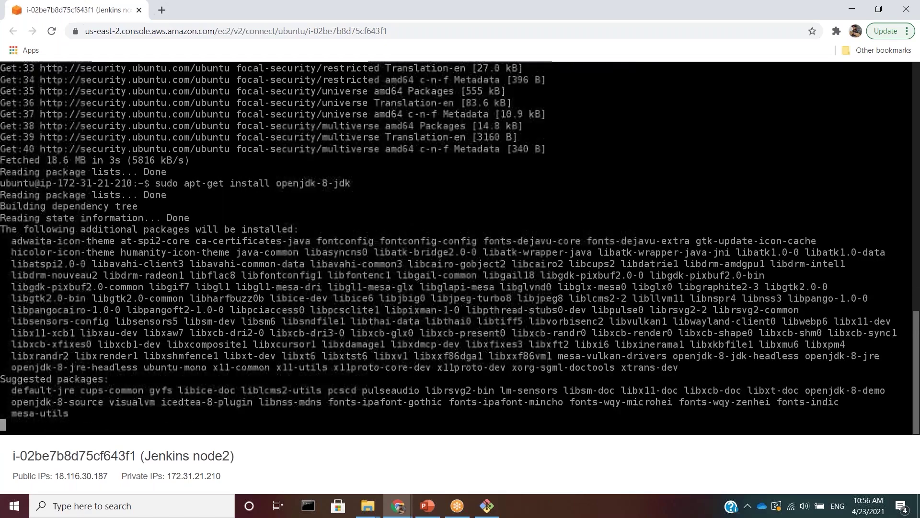
type("y")
key("Return")
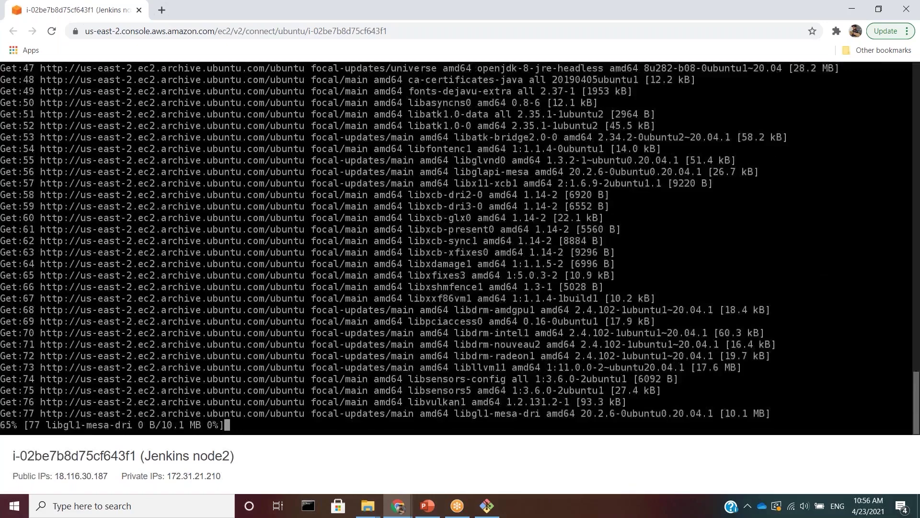
- Switch to the Git Bash server terminal and clear it
key("alt+Tab")
key("Tab")
key("Tab")
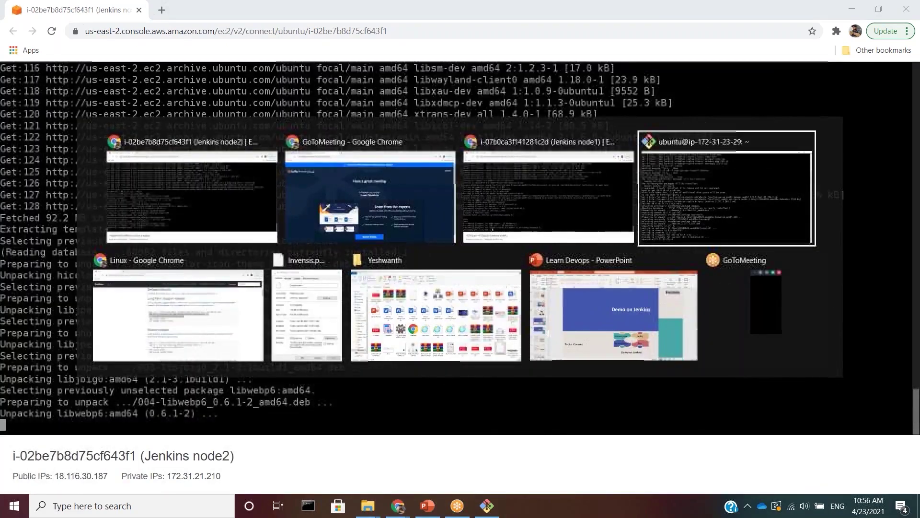
type("clear")
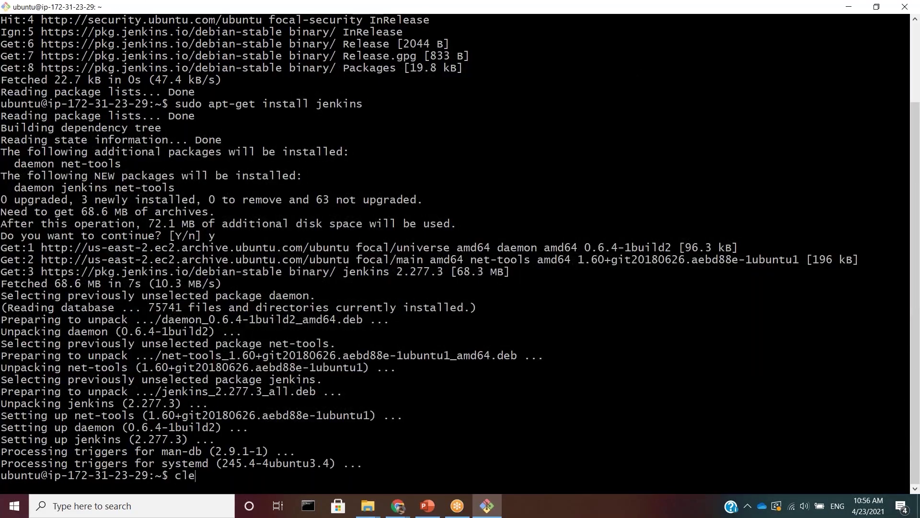
key("Return")
right_click(210, 12)
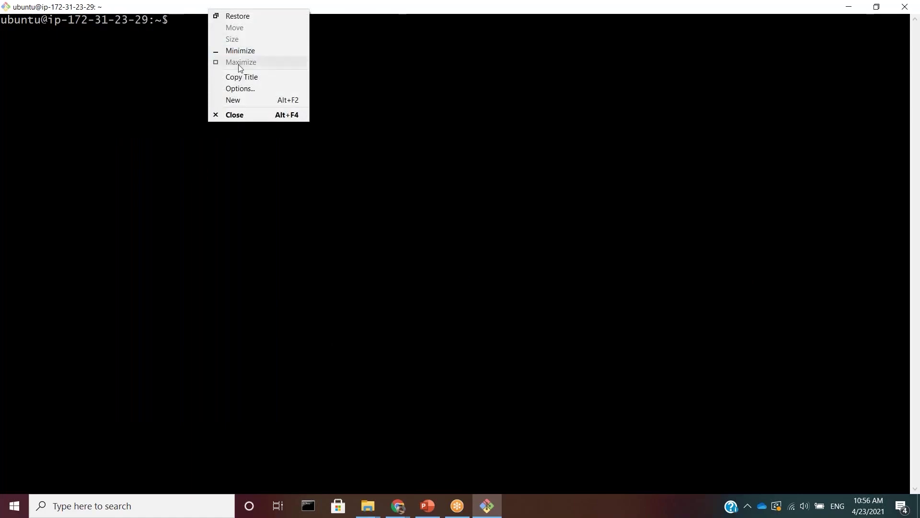
- Set the terminal background colour to bright green in Options and save
left_click(250, 89)
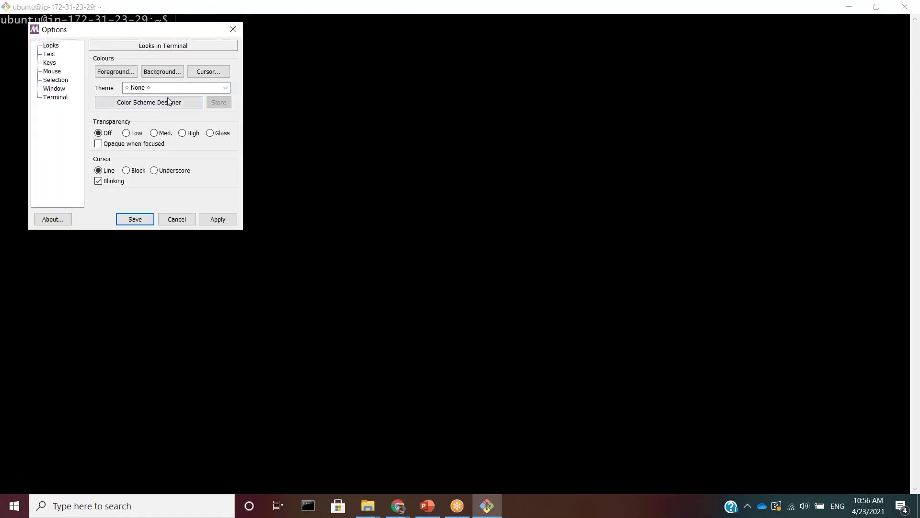
left_click(220, 90)
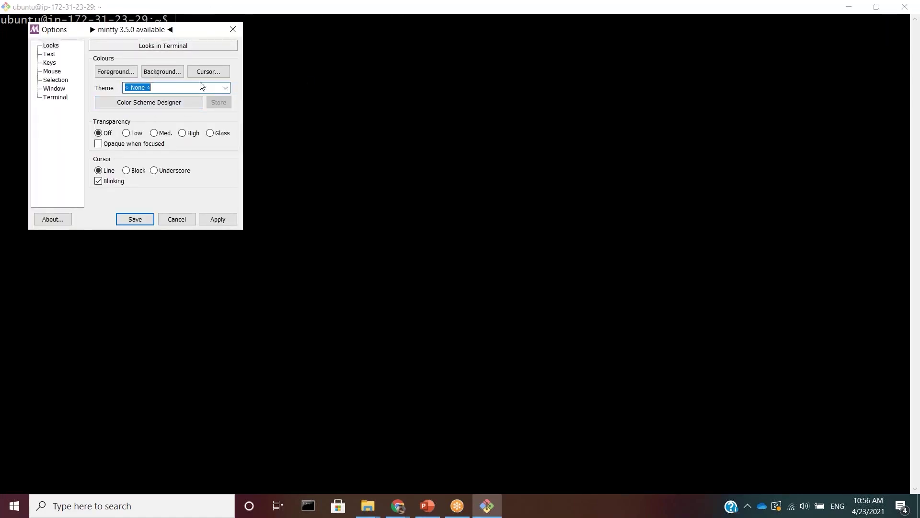
left_click(162, 72)
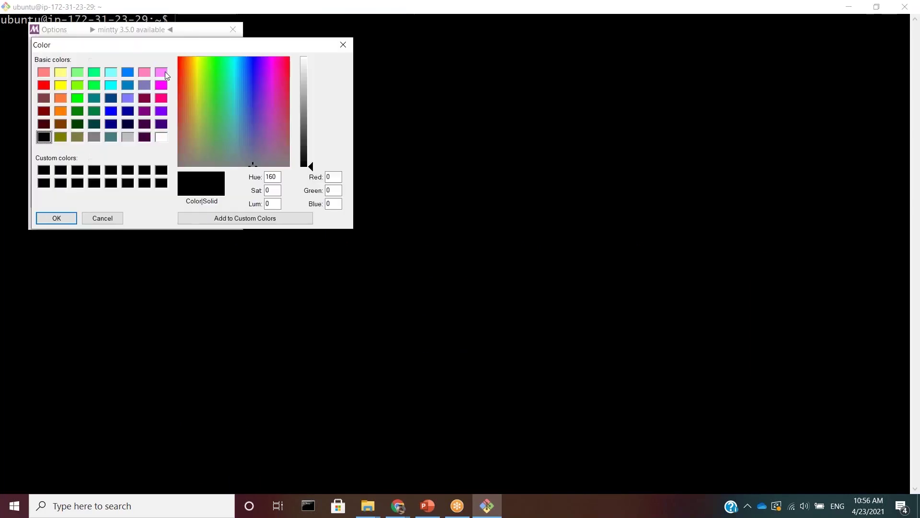
left_click(78, 86)
left_click(56, 218)
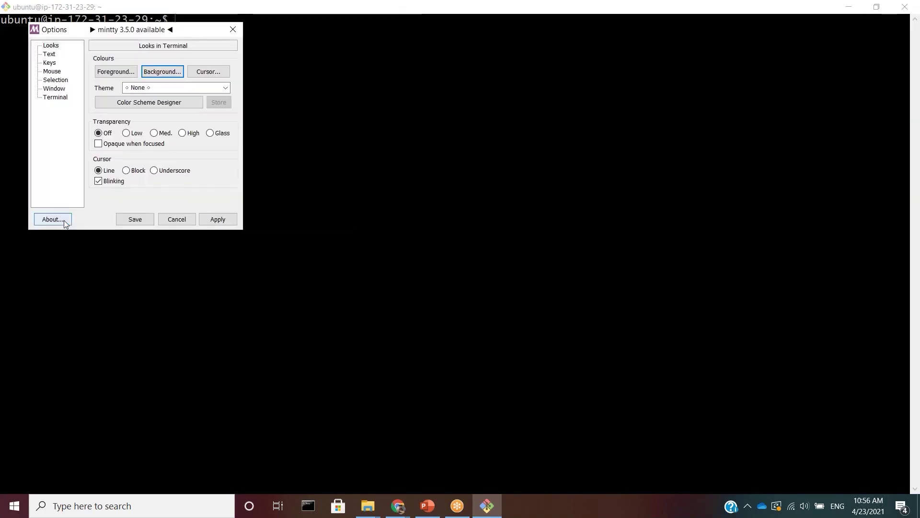
left_click(146, 220)
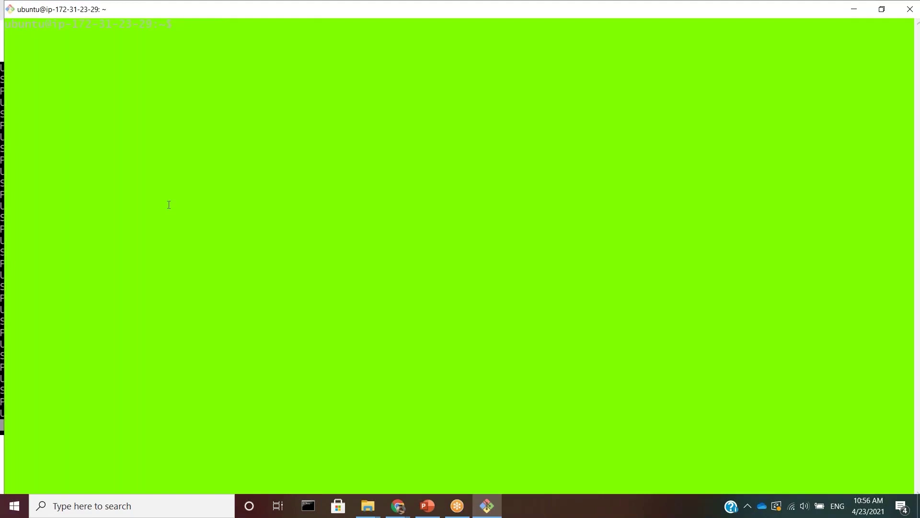
- Set bright green text on a black background, then apply and save the colours
right_click(213, 11)
left_click(241, 92)
left_click(121, 77)
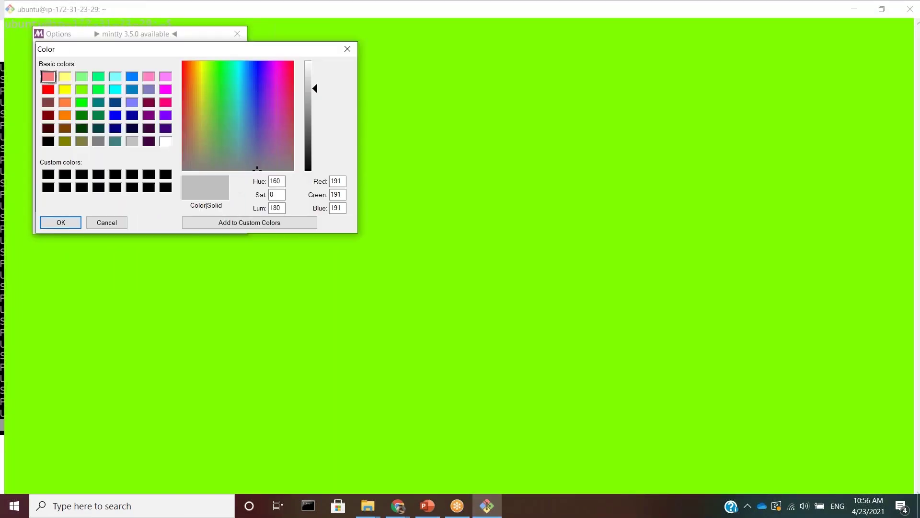
left_click(84, 103)
left_click(60, 222)
left_click(167, 76)
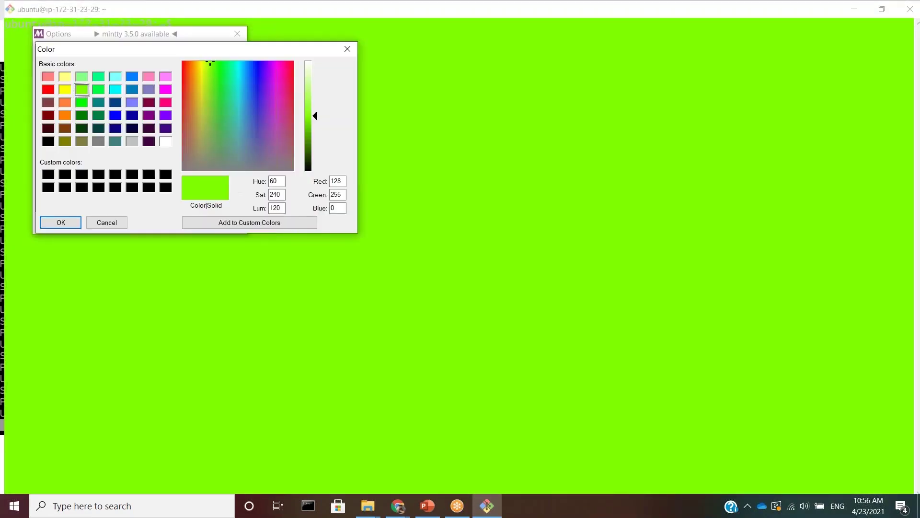
left_click(147, 175)
key("Return")
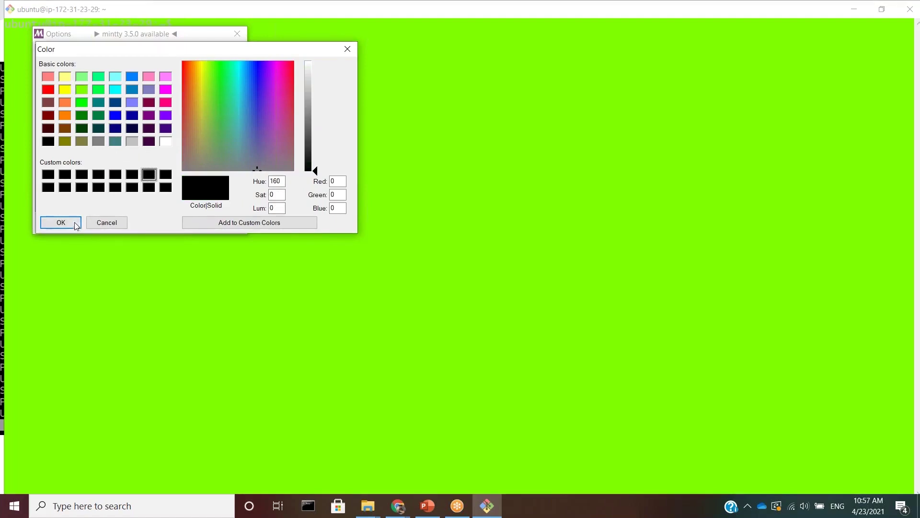
left_click(222, 223)
left_click(139, 223)
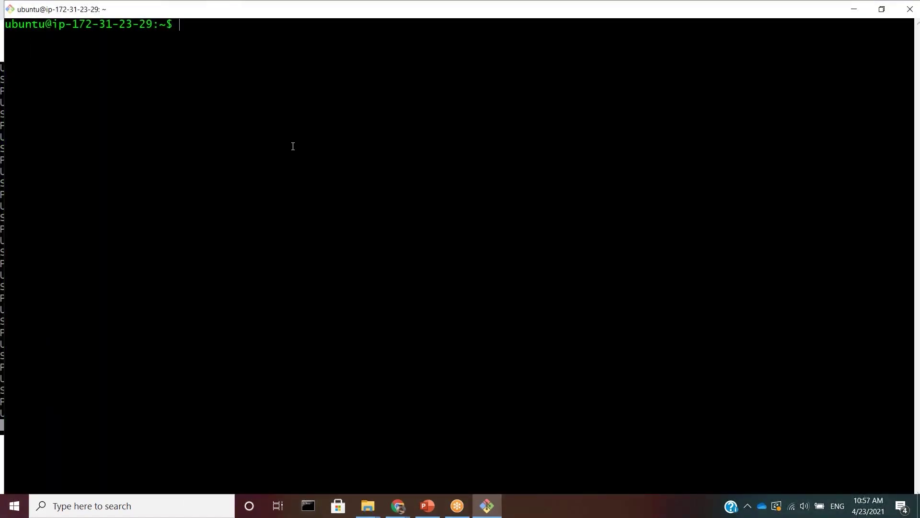
- Move into the ~/.ssh folder in Git Bash and list its contents
double_click(214, 13)
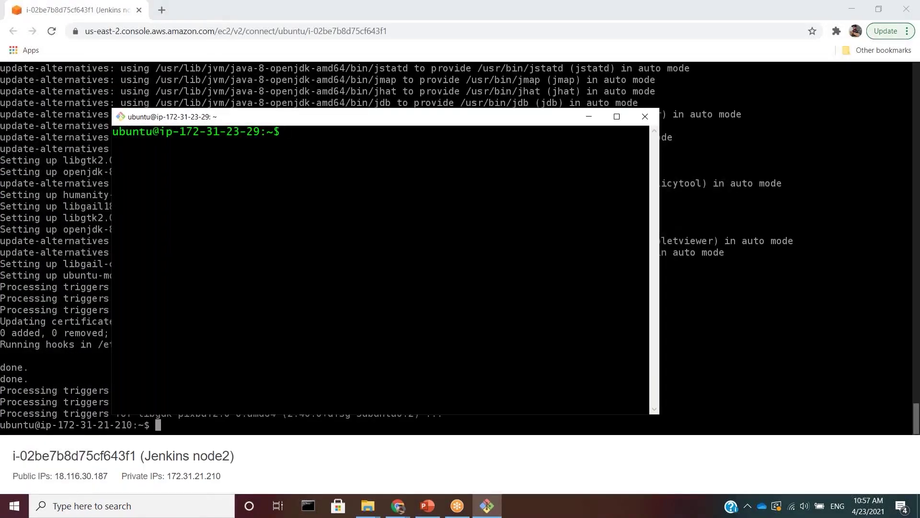
left_click(617, 116)
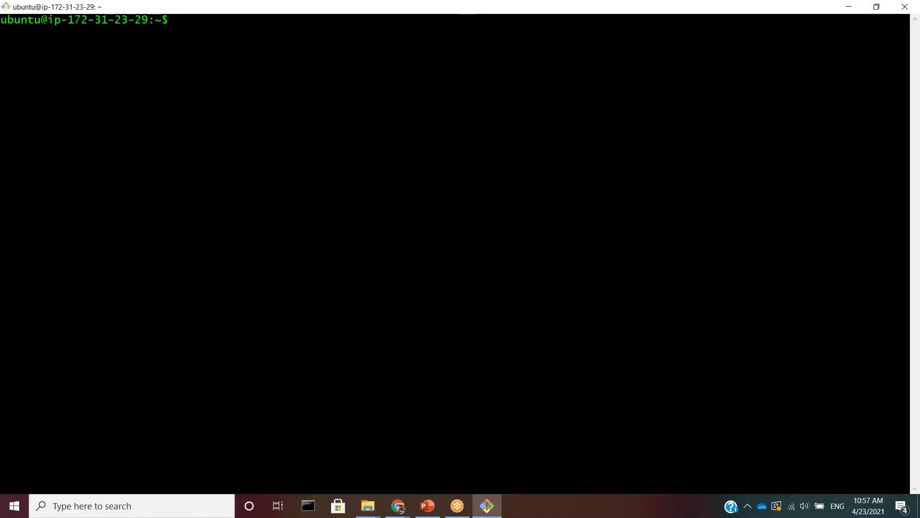
type("cd .ssh")
key("Return")
type("ls")
key("Return")
- Generate an RSA key pair with ssh-keygen, using the default location and no passphrase
type("ssh")
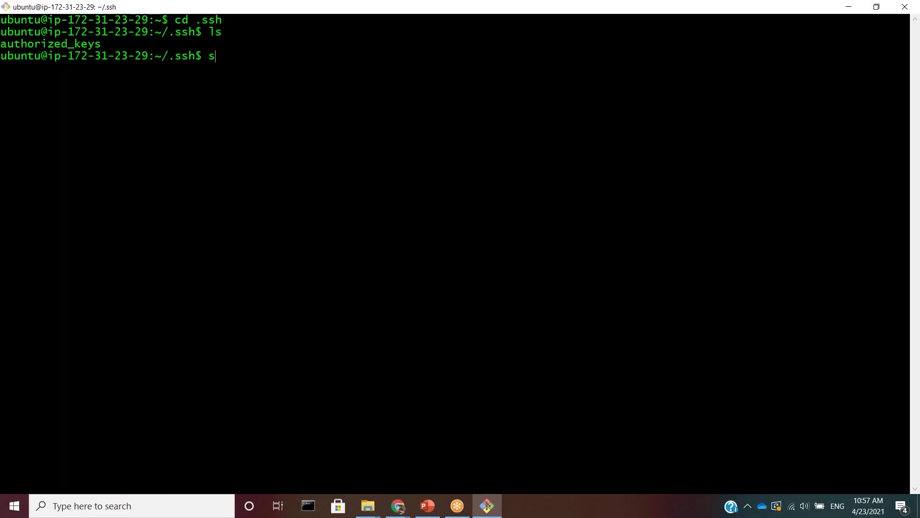
type("-keygen")
key("Return")
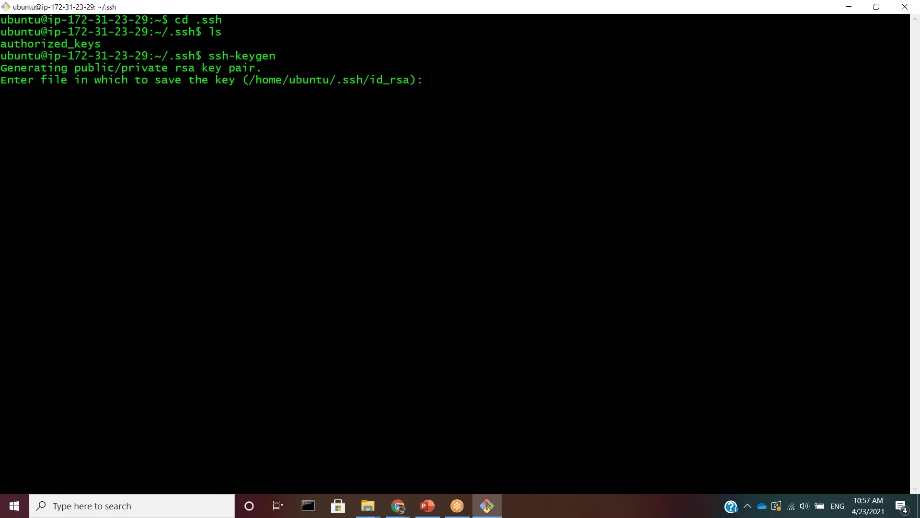
key("Return")
key("Return")
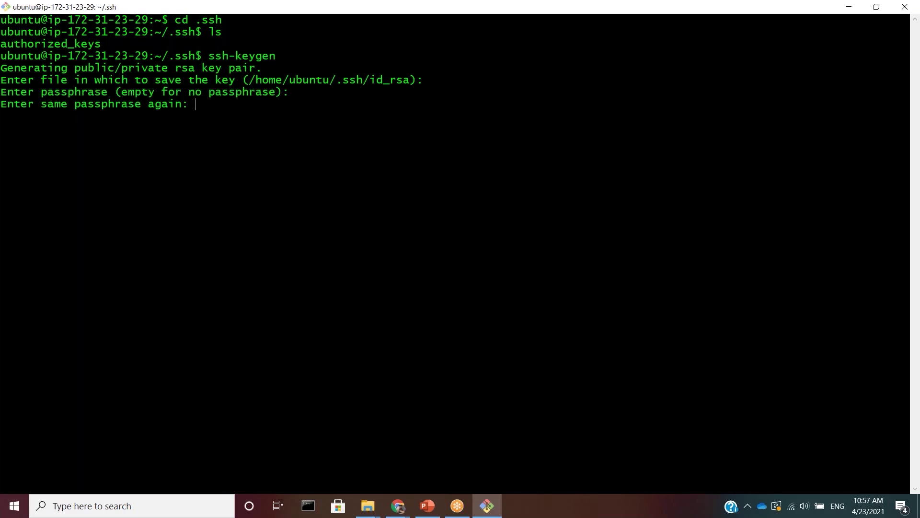
key("Return")
type("ls")
key("Return")
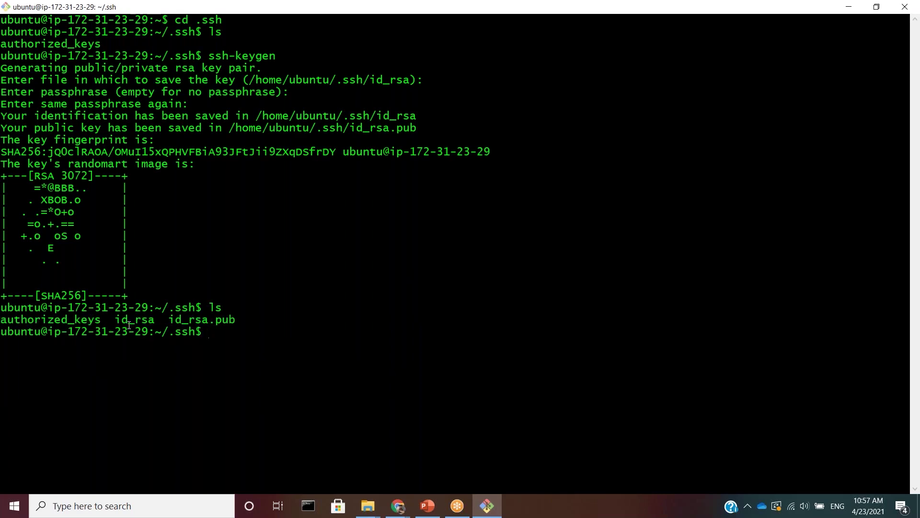
left_click_drag(116, 322, 235, 320)
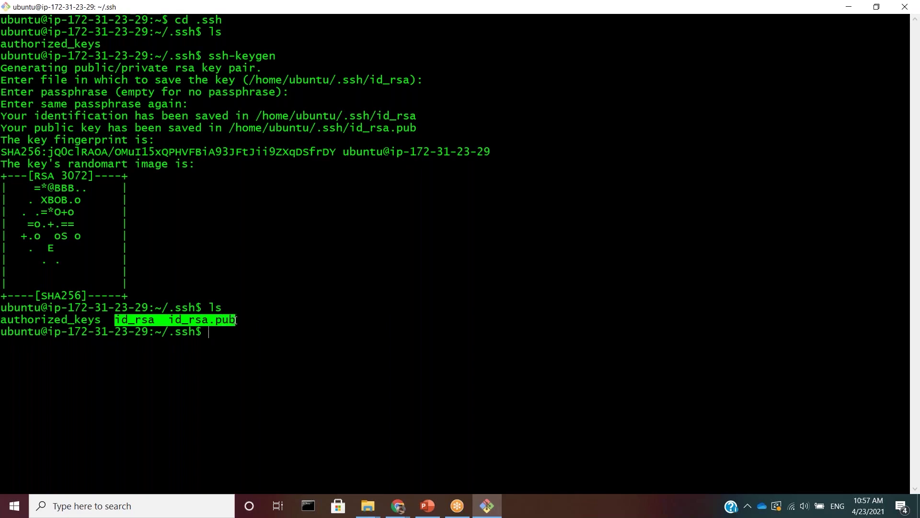
left_click(236, 320)
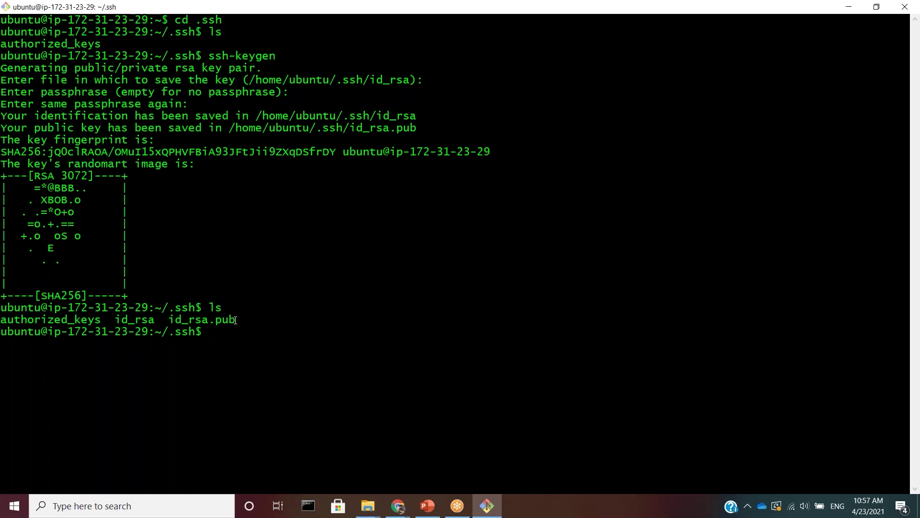
- Print id_rsa.pub with sudo cat and copy the ssh-rsa key line to the clipboard
type("sudo")
type("id")
key("Tab")
type(".")
key("Tab")
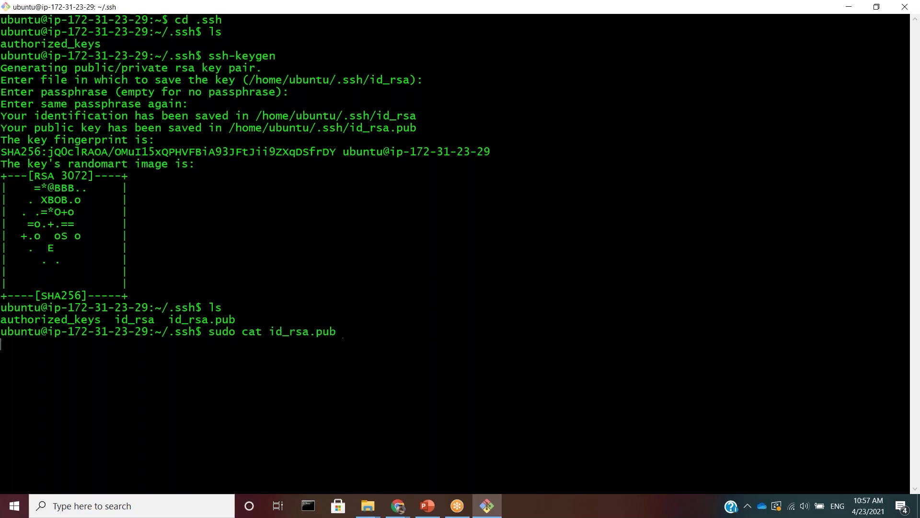
key("Return")
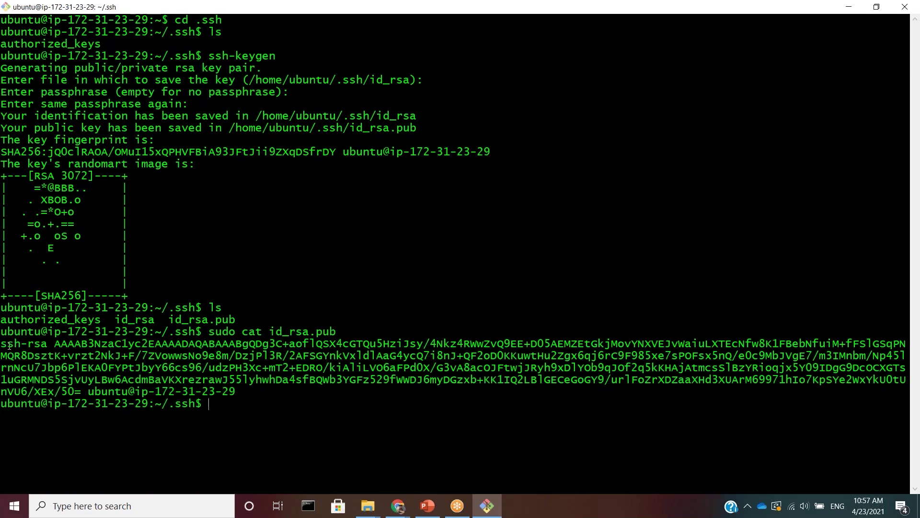
key("ctrl+c")
left_click_drag(234, 391, 1, 343)
right_click(44, 354)
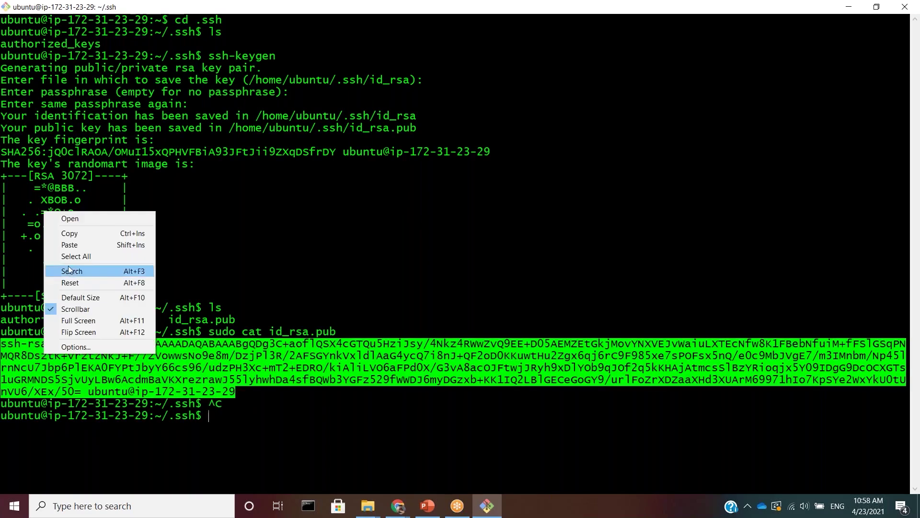
left_click(90, 234)
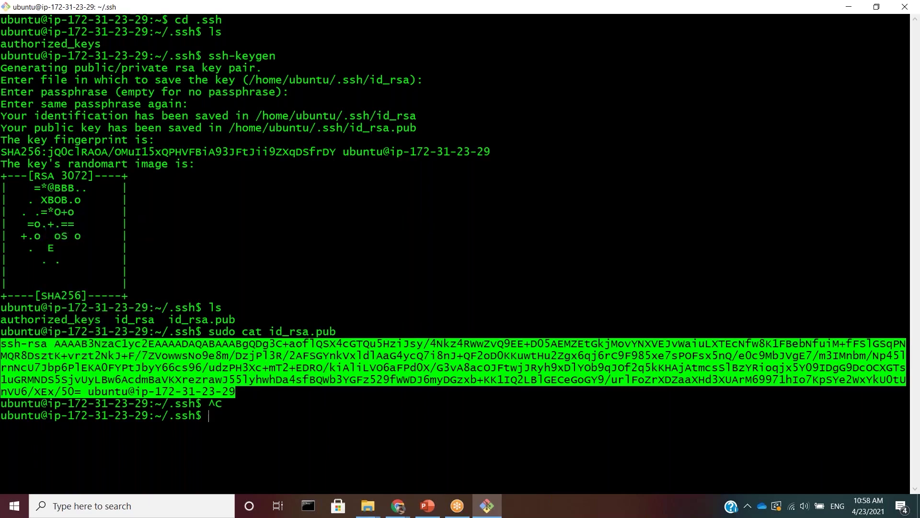
key("alt+Tab")
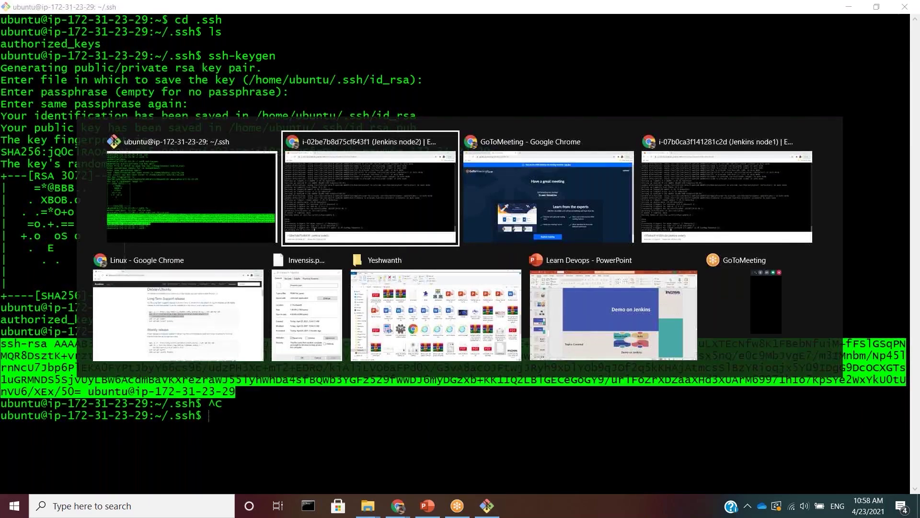
- Clear node2's terminal, enter .ssh, and open authorized_keys in nano with sudo
type("c;ear")
key("Return")
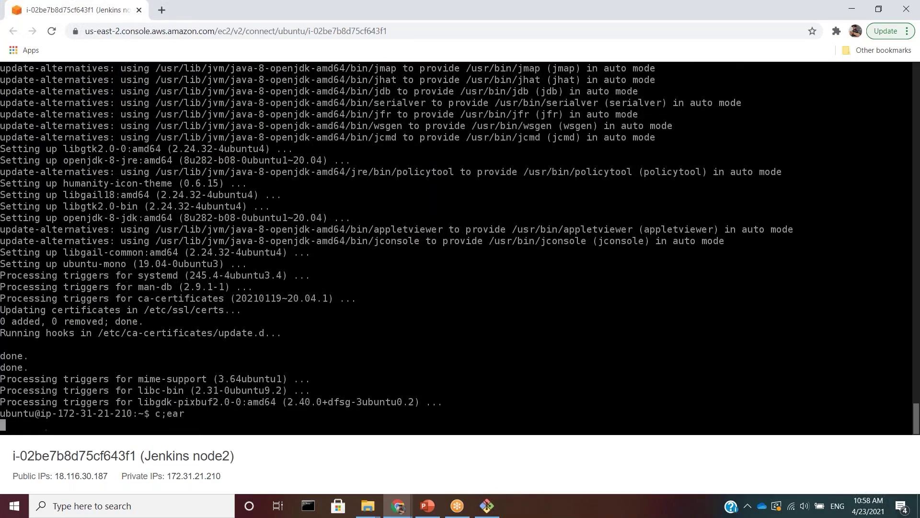
type("clear")
key("Return")
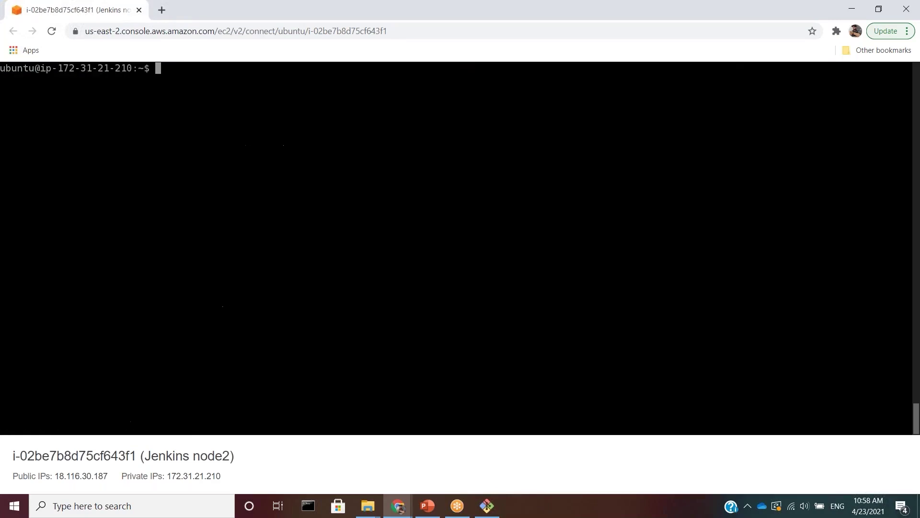
type("cd .ssh")
key("Return")
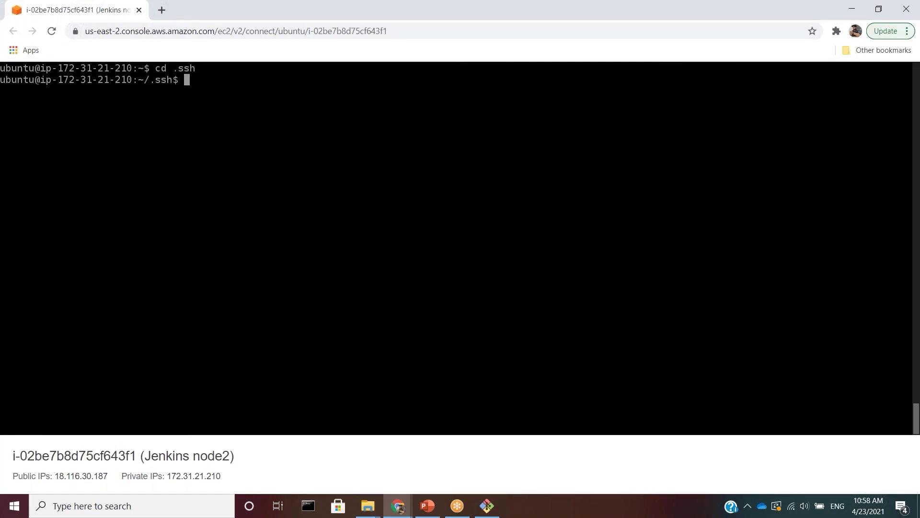
type("ls")
key("Return")
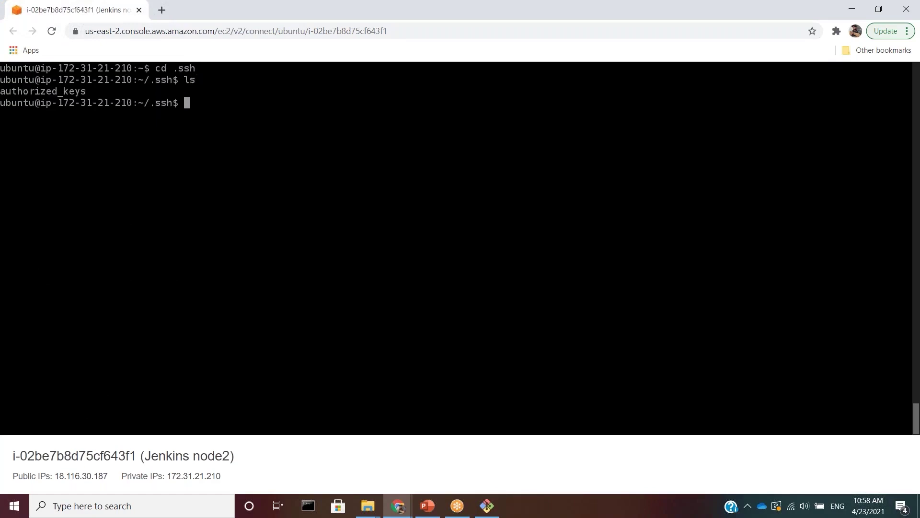
type("sudo nano a")
key("Tab")
key("Return")
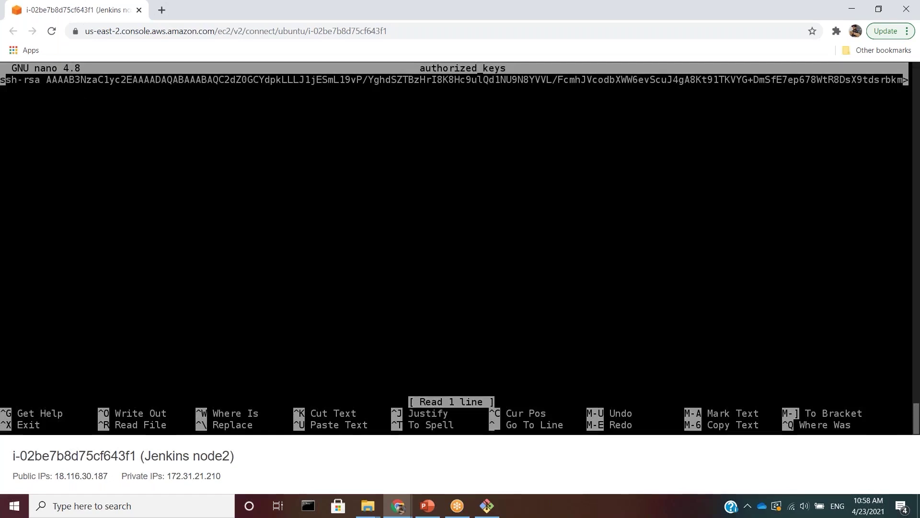
- Paste the public key as line 2 of authorized_keys, save, and clear the screen
key("Down")
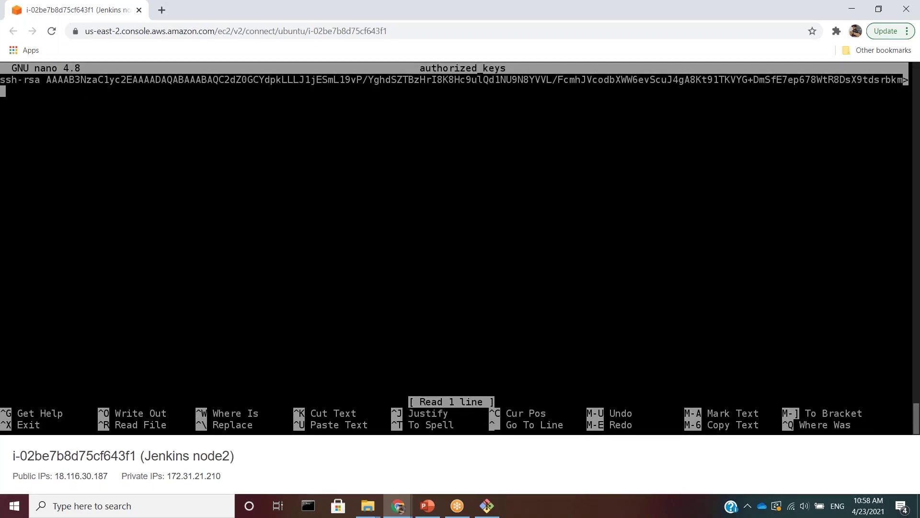
key("ctrl+v")
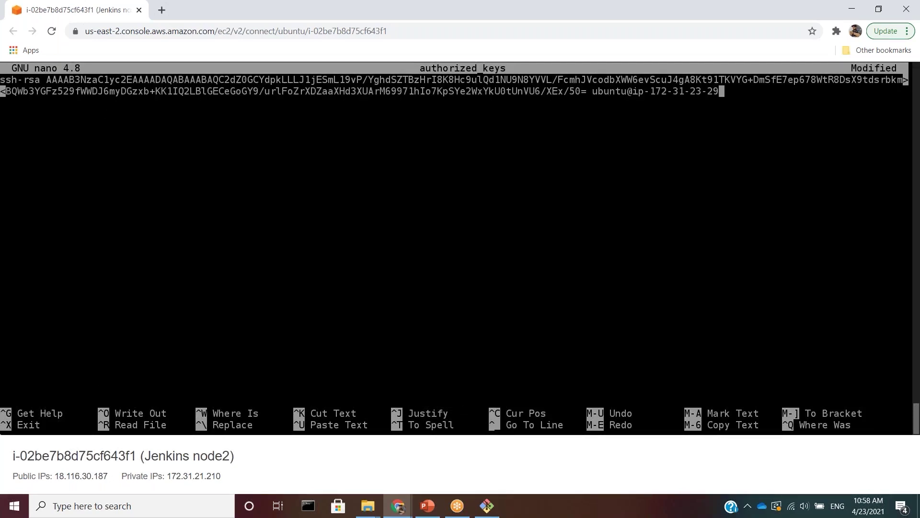
key("Return")
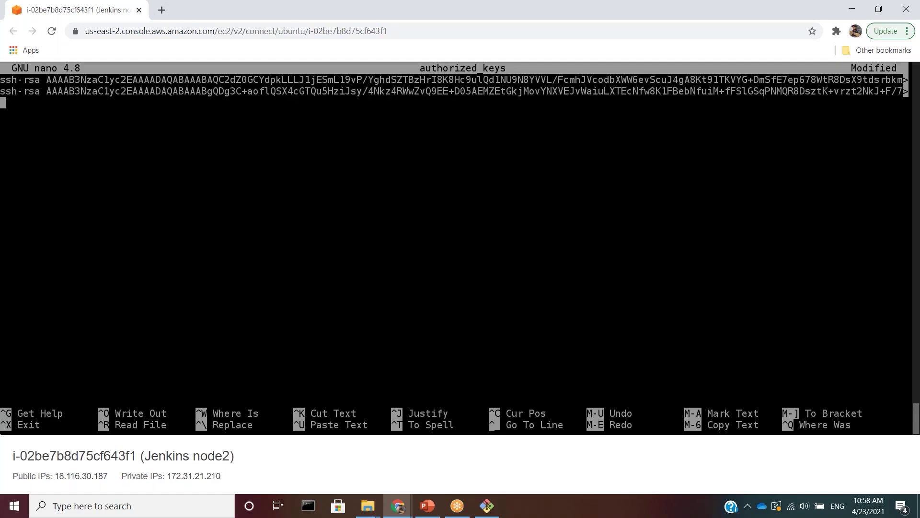
key("ctrl+x")
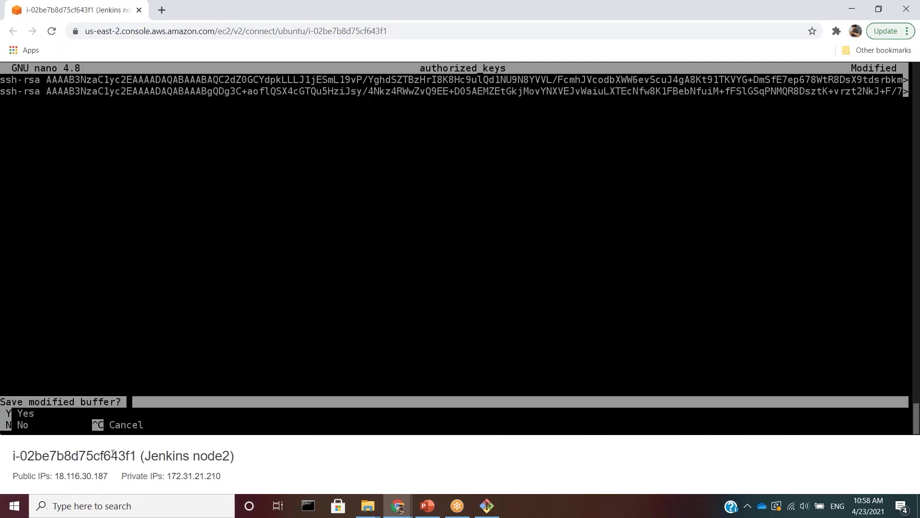
key("y")
key("Return")
type("clear")
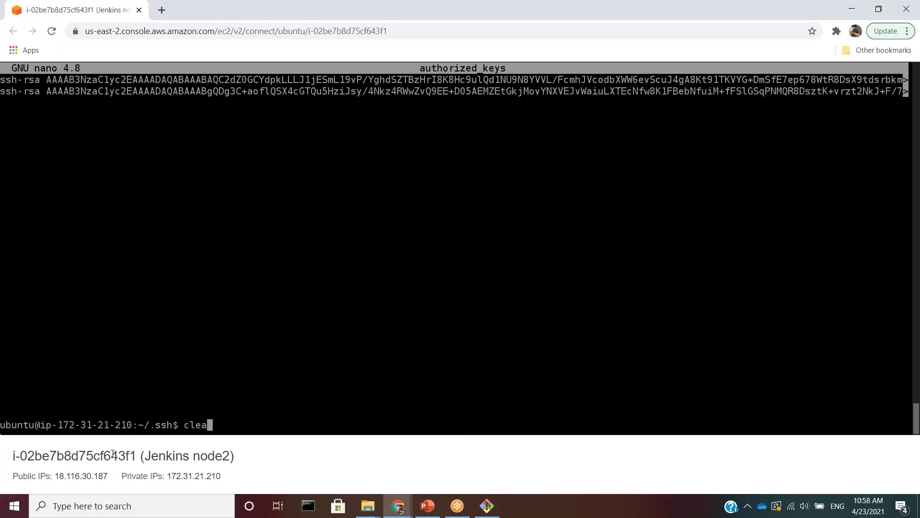
key("Return")
- Check the current path /home/ubuntu/.ssh and switch to the root user with sudo su
type("pwd")
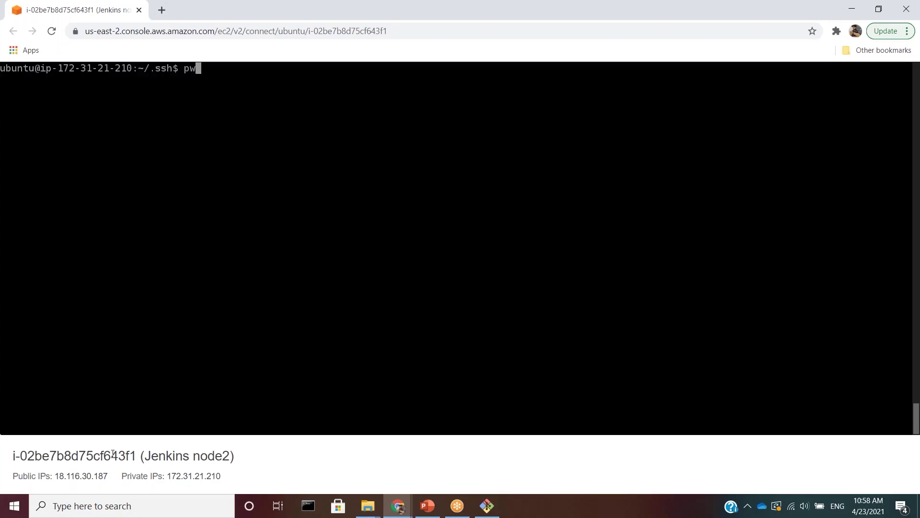
key("Return")
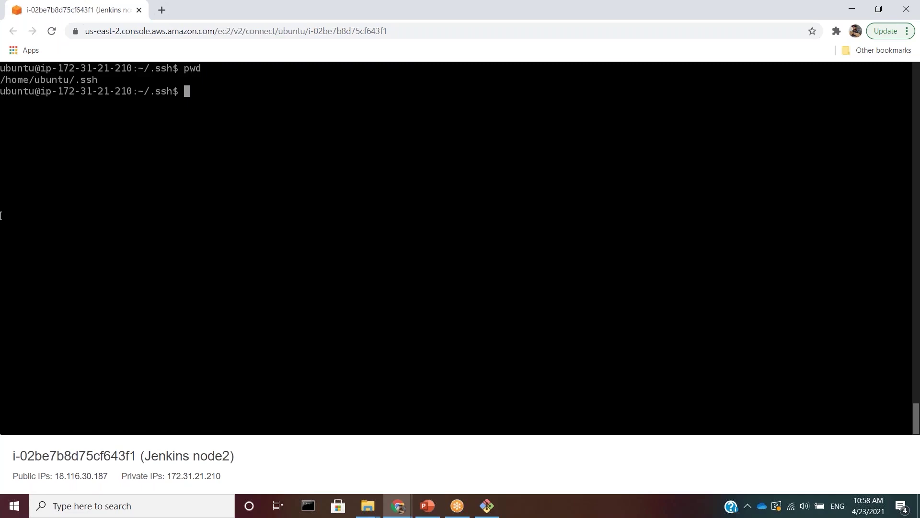
left_click_drag(114, 91, 0, 79)
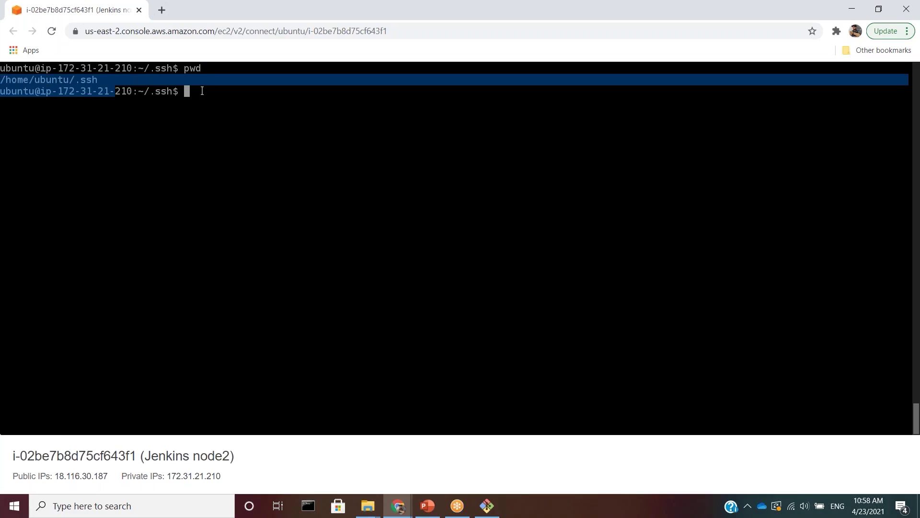
type("sudo su")
key("Return")
- Open root's ~/.ssh/authorized_keys in nano, positioned on the empty second line
type("c")
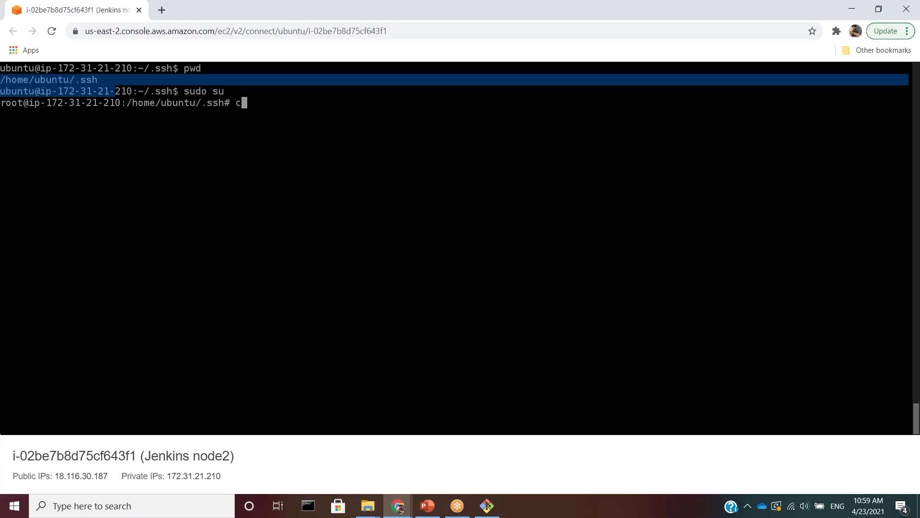
type("lear")
key("Return")
type("cd")
key("Return")
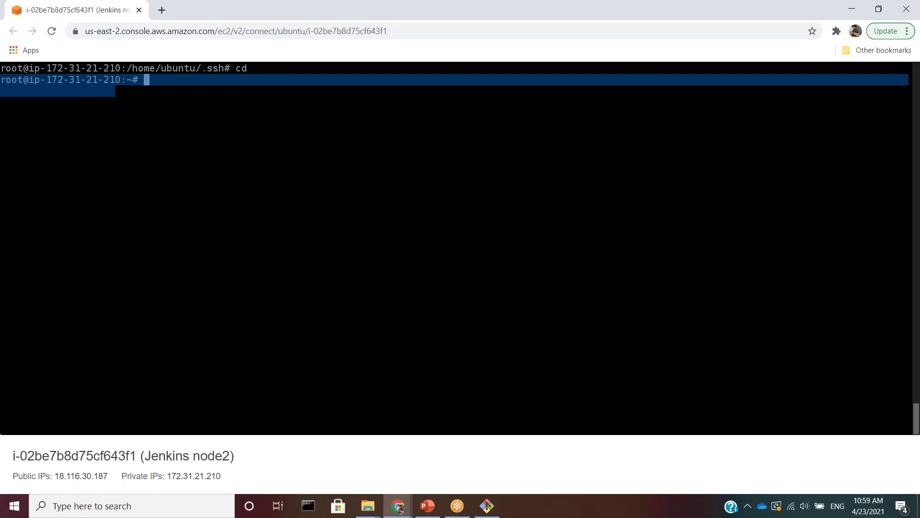
type("c")
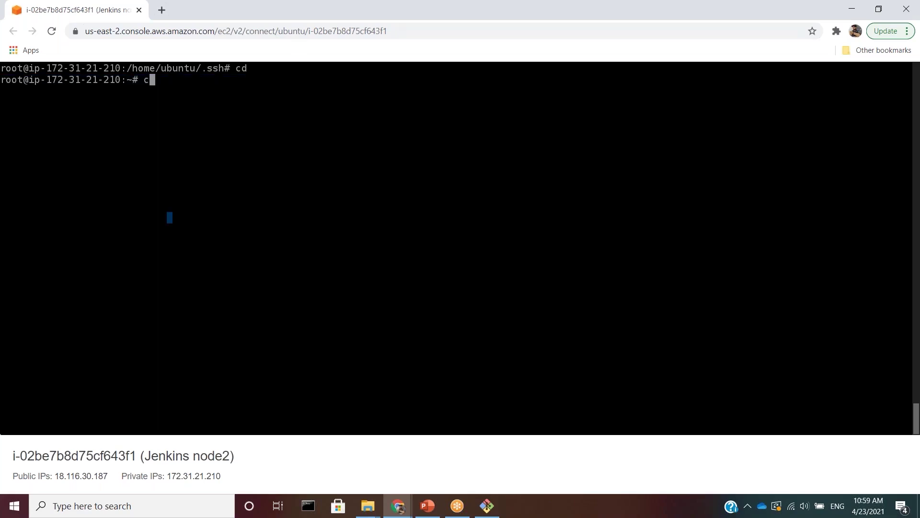
type("d .ssh")
key("Return")
type("ls")
key("Return")
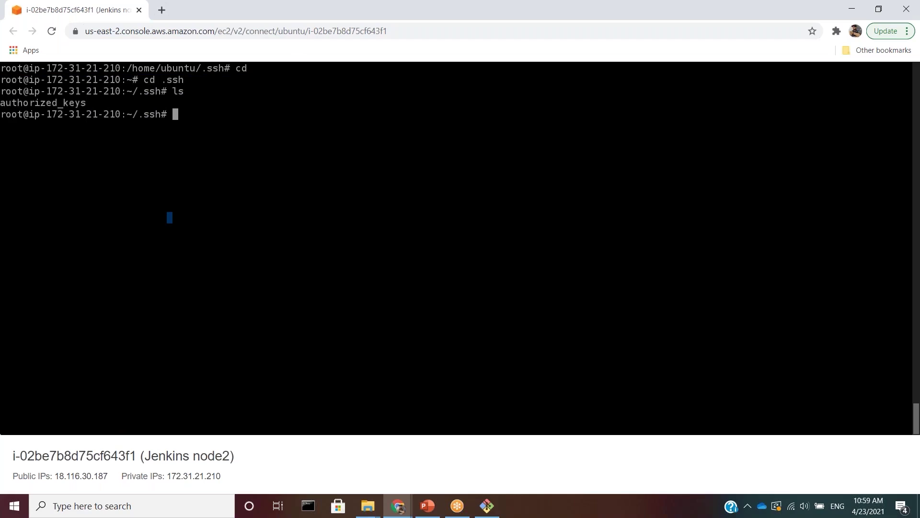
type("nano a")
key("Tab")
key("Return")
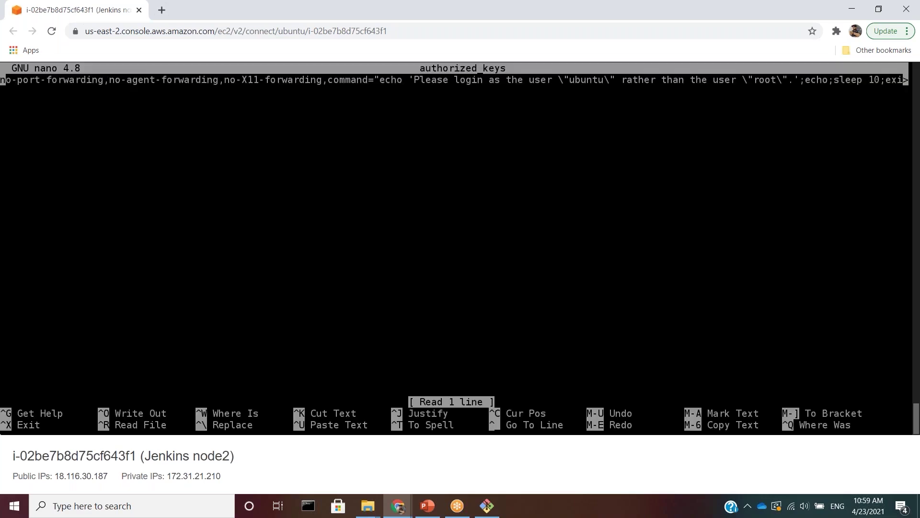
key("Down")
- Select the ssh-rsa public key output in the local Git Bash terminal
key("alt+Tab")
left_click_drag(4, 344, 237, 391)
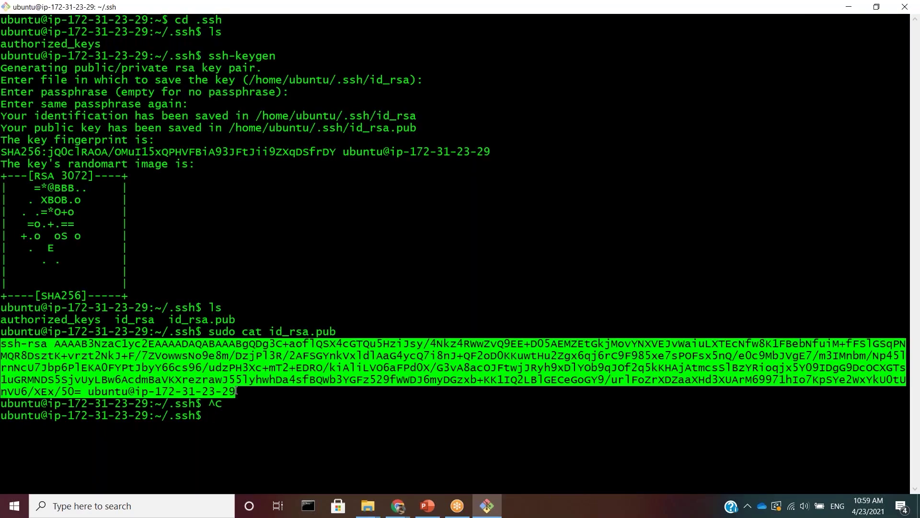
right_click(224, 374)
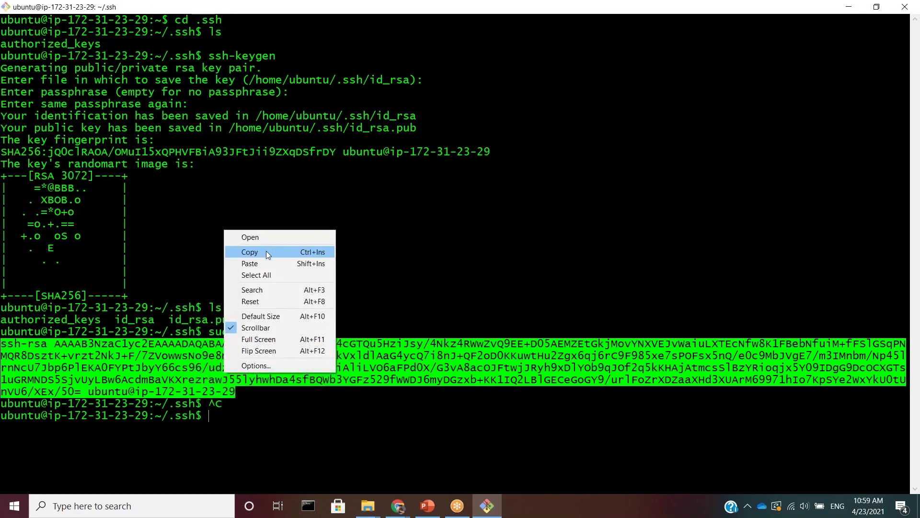
- Copy the key, paste it as line 2 of root's authorized_keys on node2, and save
left_click(266, 251)
key("alt+Tab")
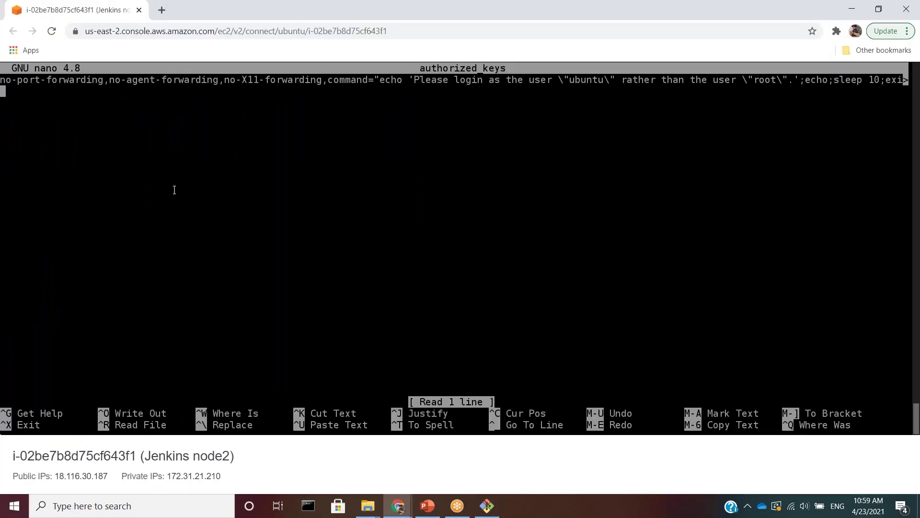
key("ctrl+v")
key("Return")
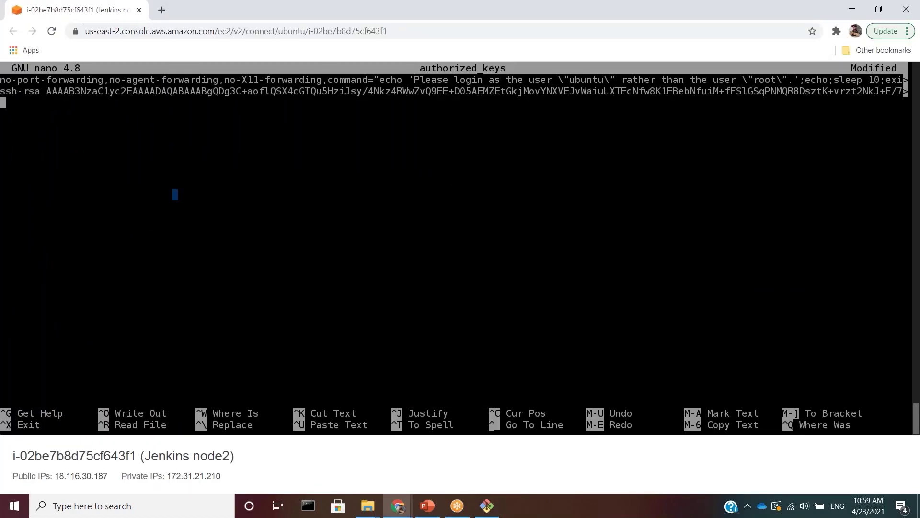
key("ctrl+x")
key("y")
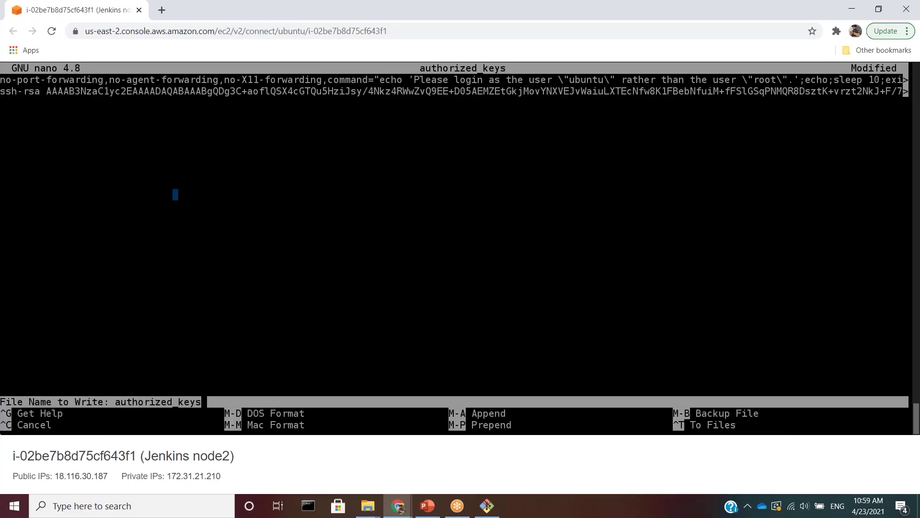
key("Return")
key("alt+Tab")
key("alt+Tab")
key("alt+Tab")
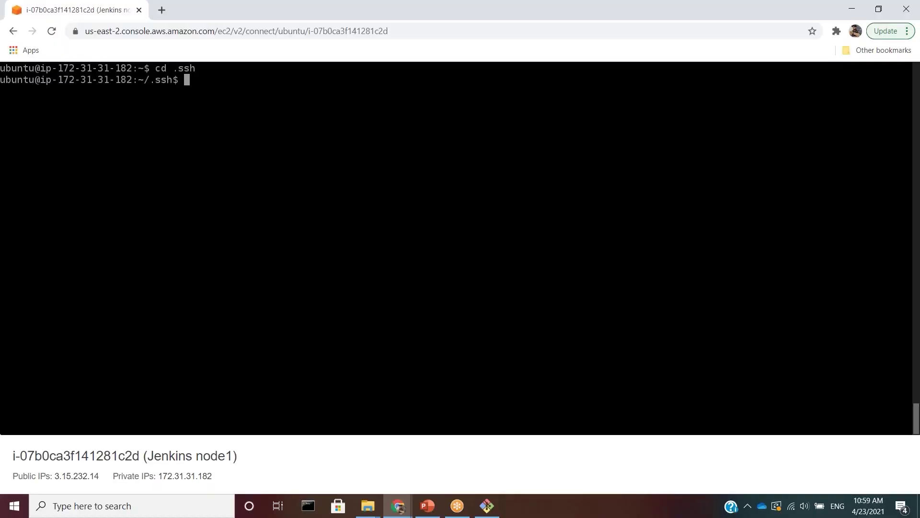
- Paste the public key as line 2 of ubuntu's authorized_keys on node1 and save
type("ls")
key("Return")
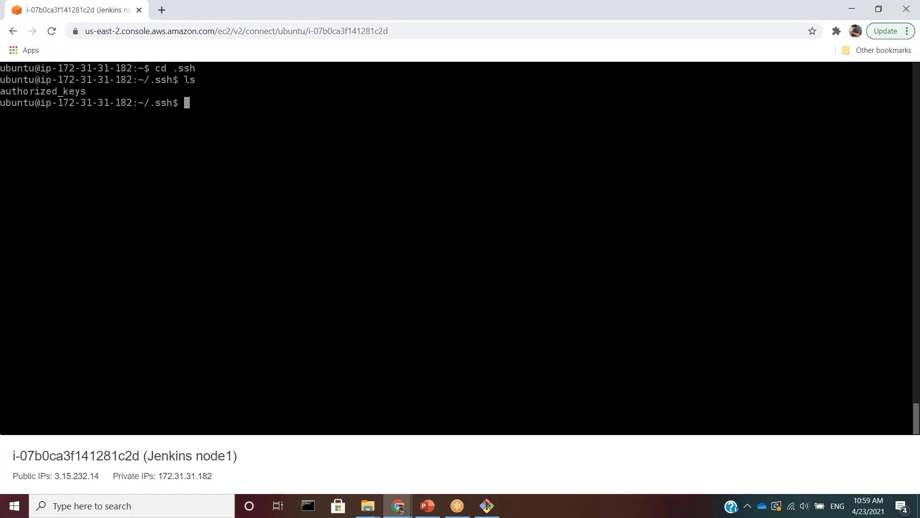
type("sudo nano a")
key("Tab")
key("Return")
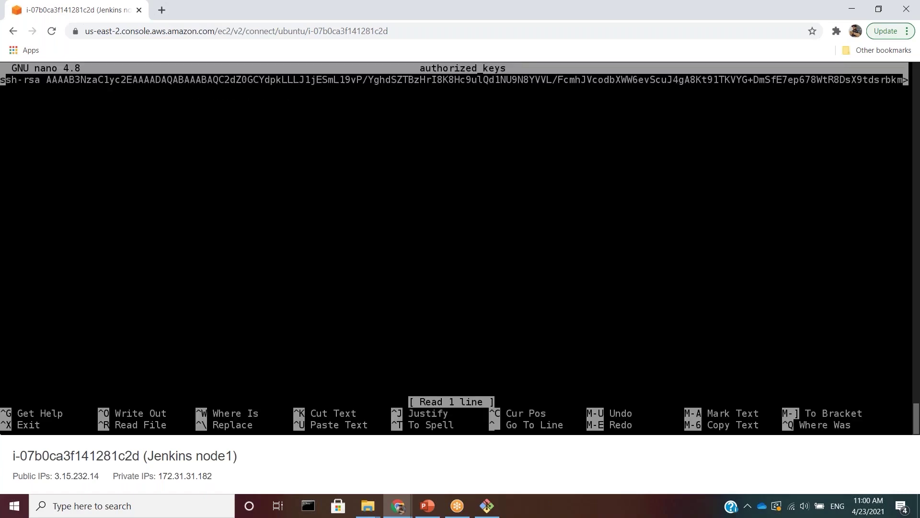
key("Down")
key("ctrl+shift+v")
key("Return")
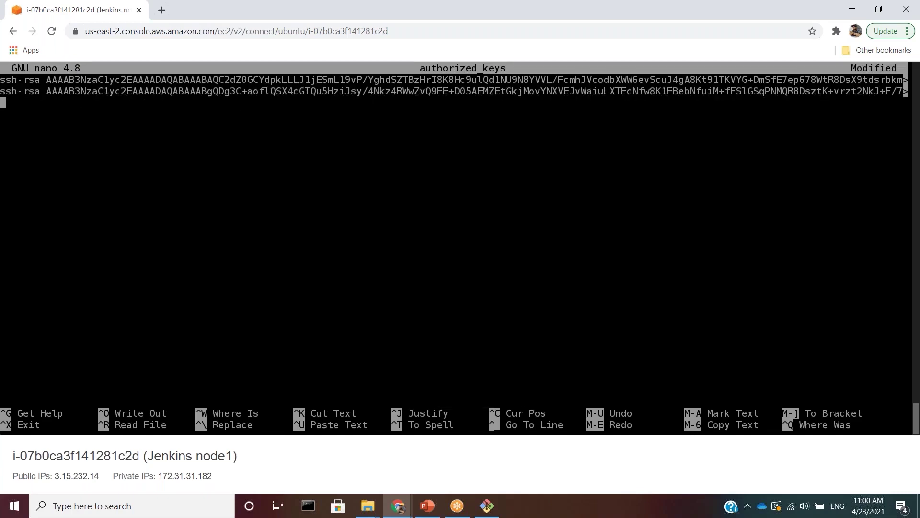
key("ctrl+x")
key("y")
key("Return")
- Become root on node1 and move into root's .ssh folder
type("sudo su")
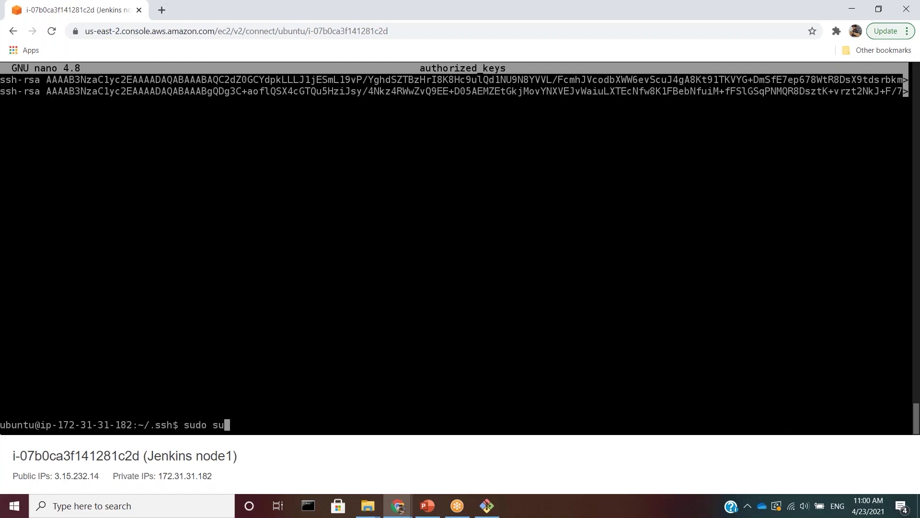
key("Return")
type("cd")
key("Return")
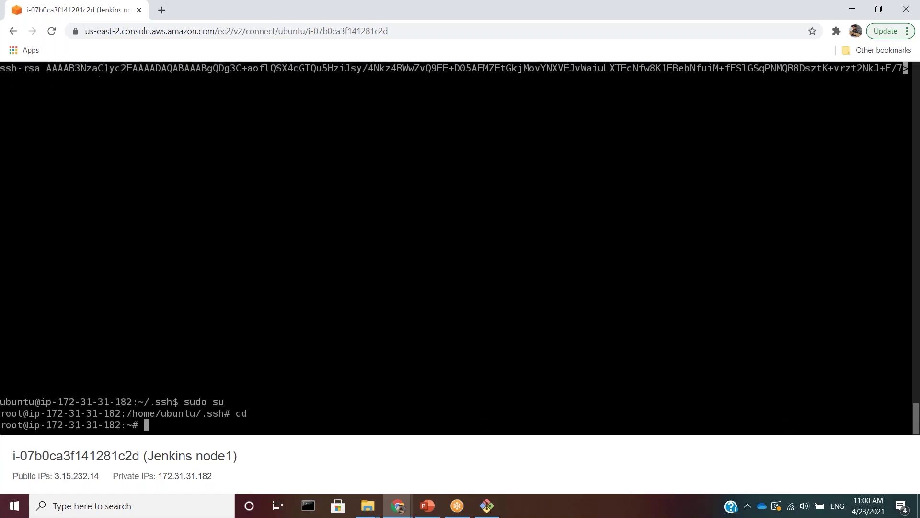
type("cd .ssh")
key("Return")
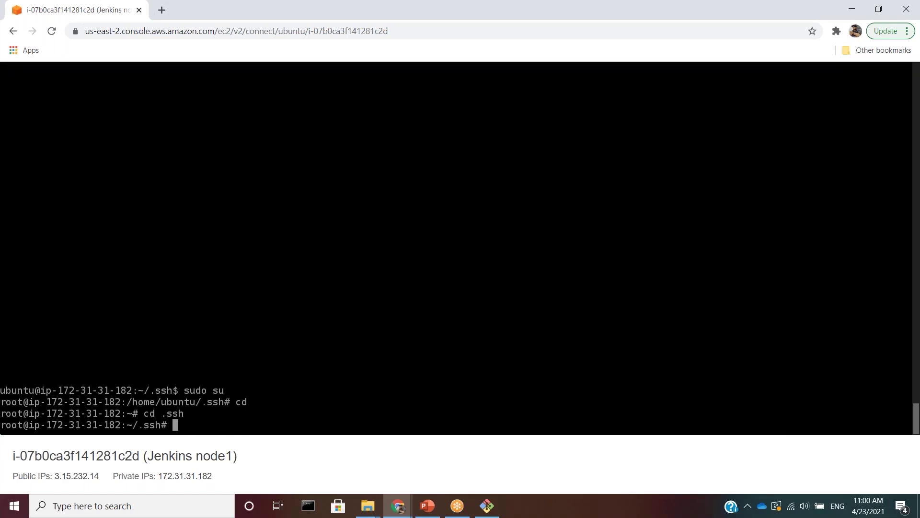
type("ls")
key("Return")
- Paste the public key into root's authorized_keys on node1 and save it
type("nano a")
key("Tab")
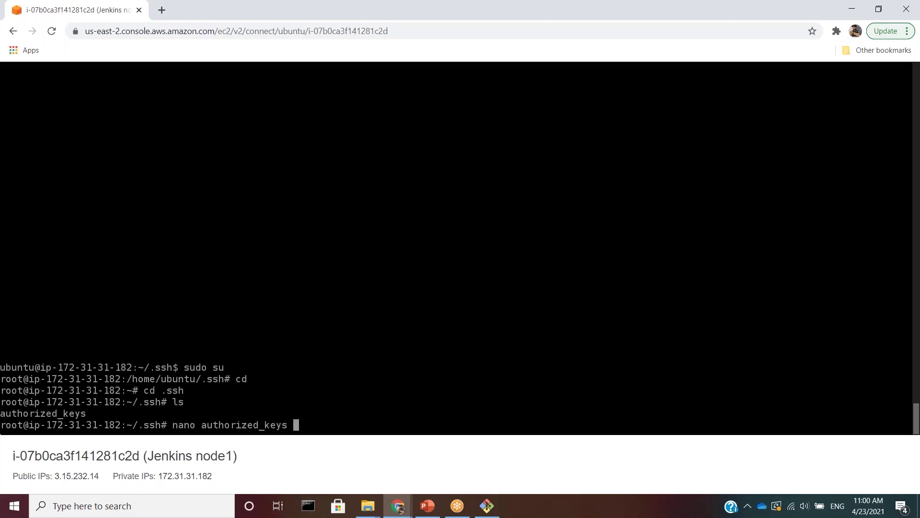
key("Return")
key("Down")
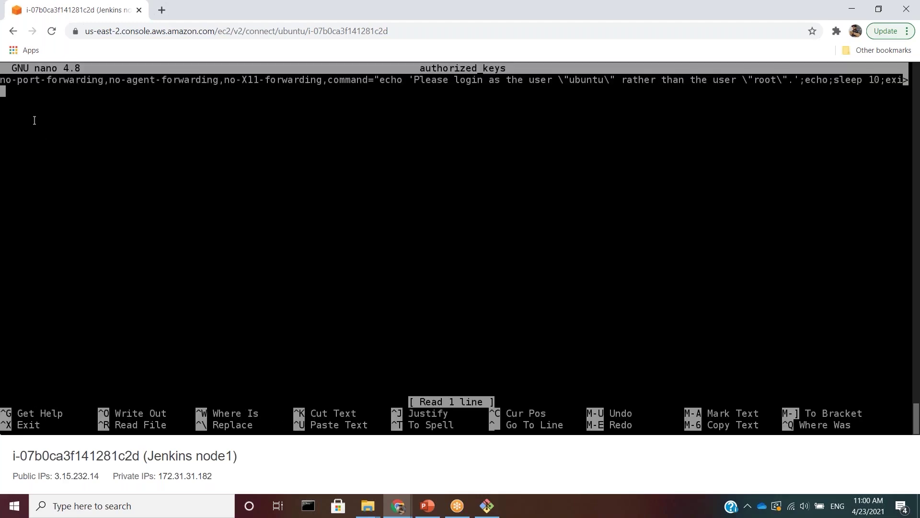
key("ctrl+v")
key("ctrl+x")
key("y")
key("Return")
key("alt+Tab")
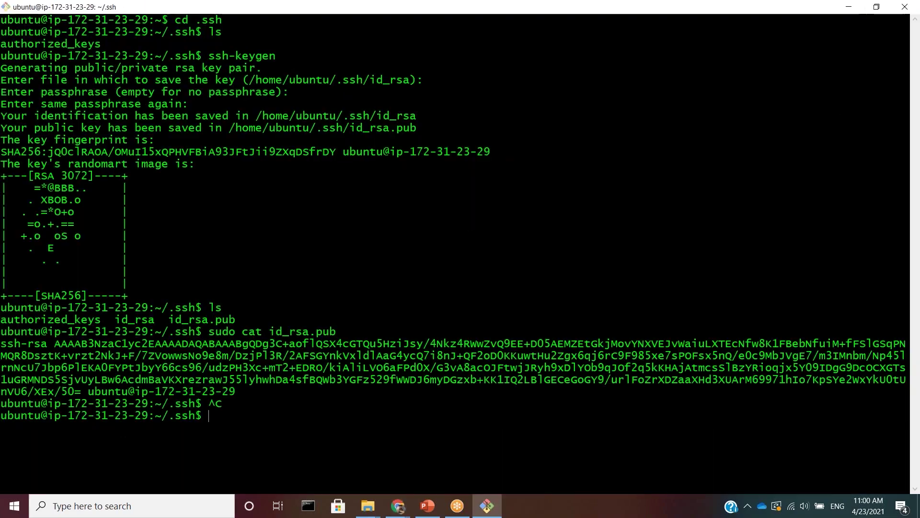
type("ssh ubuntu@")
key("alt+Tab")
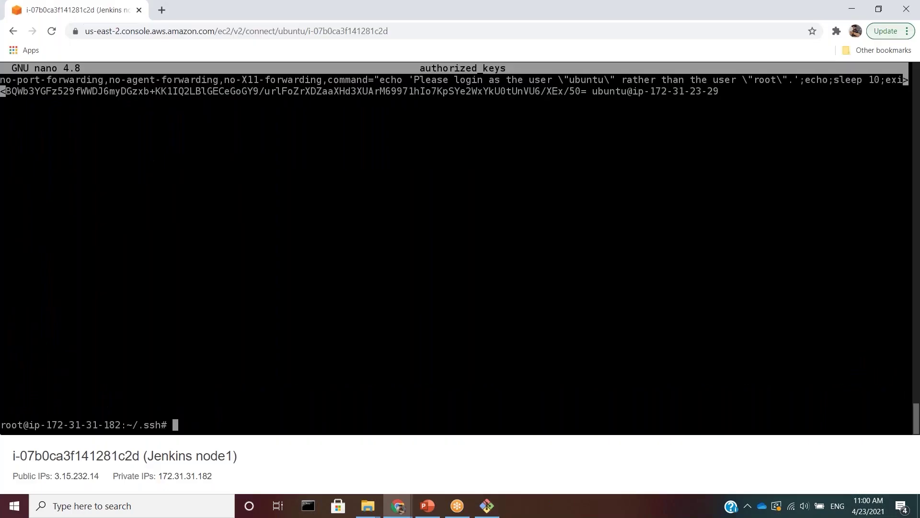
left_click_drag(46, 425, 120, 425)
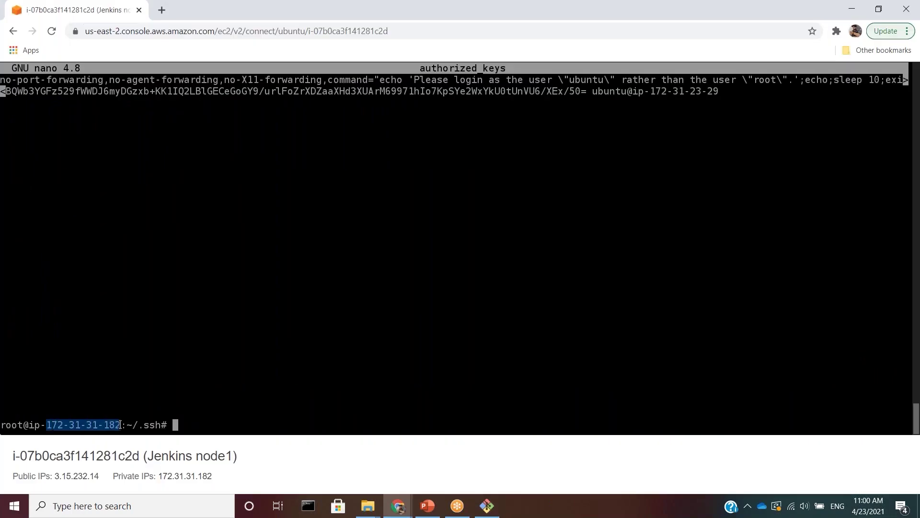
key("alt+Tab")
type("172.31.31.")
key("alt+Tab")
key("alt+Tab")
type("182")
key("Return")
type("yes")
key("Return")
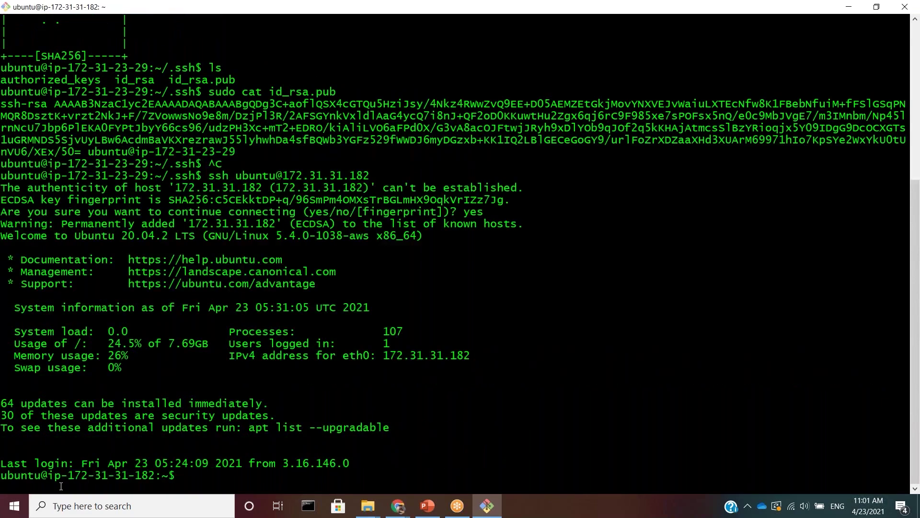
- Log out of the node1 SSH session
left_click_drag(68, 475, 192, 472)
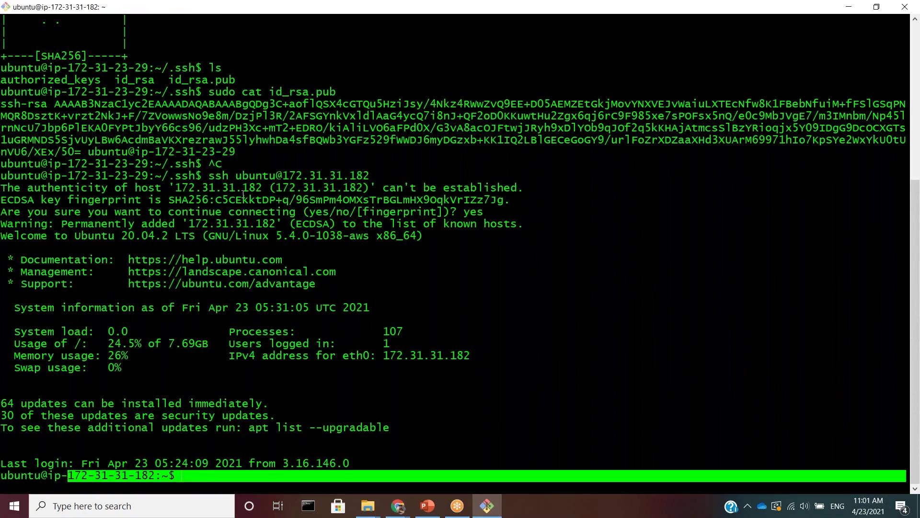
left_click(229, 411)
type("exit")
key("Return")
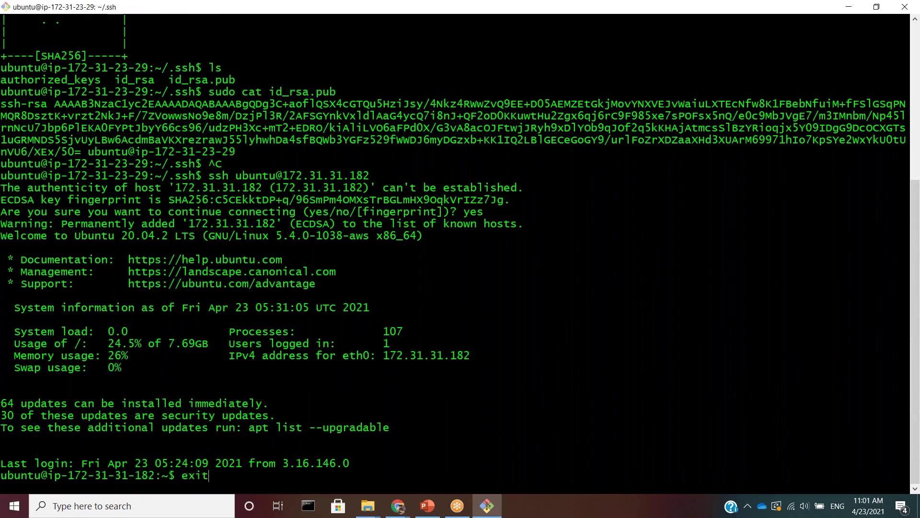
type("ssh ubuntu @")
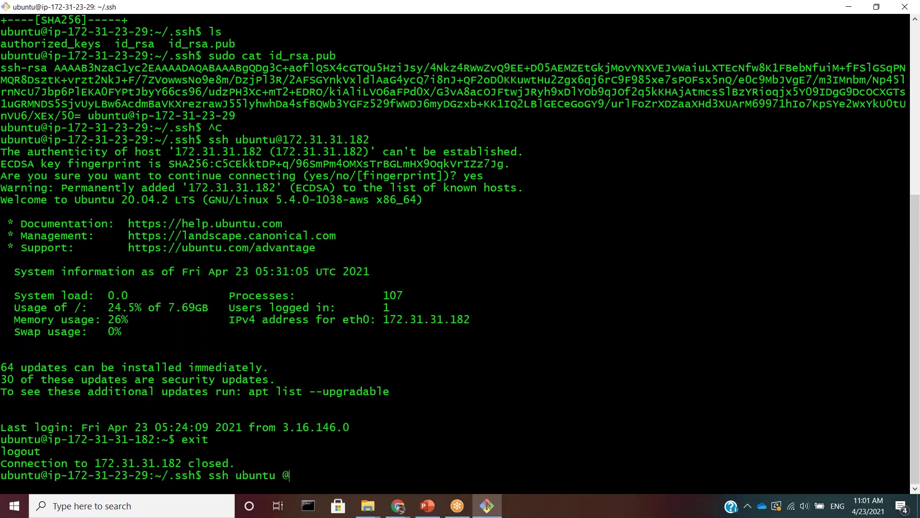
key("alt+Tab")
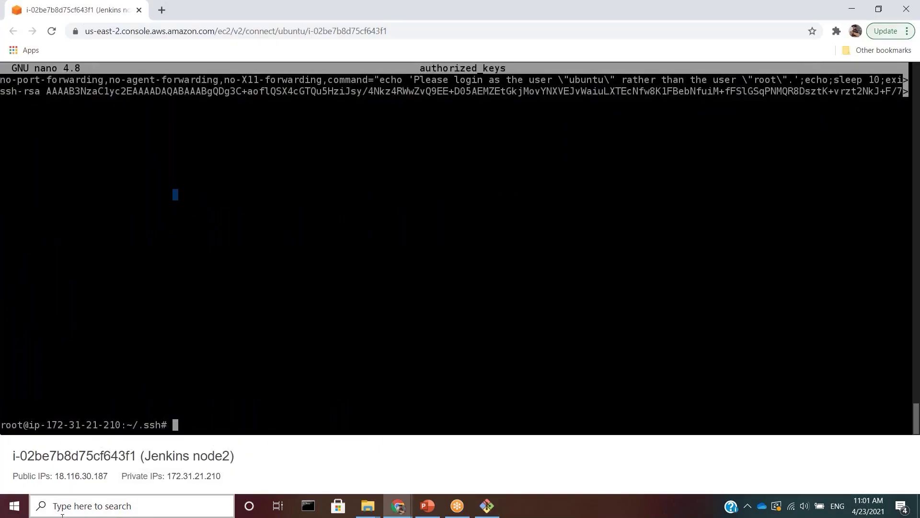
left_click_drag(47, 425, 120, 424)
key("alt+Tab")
key("Left")
key("BackSpace")
type("172")
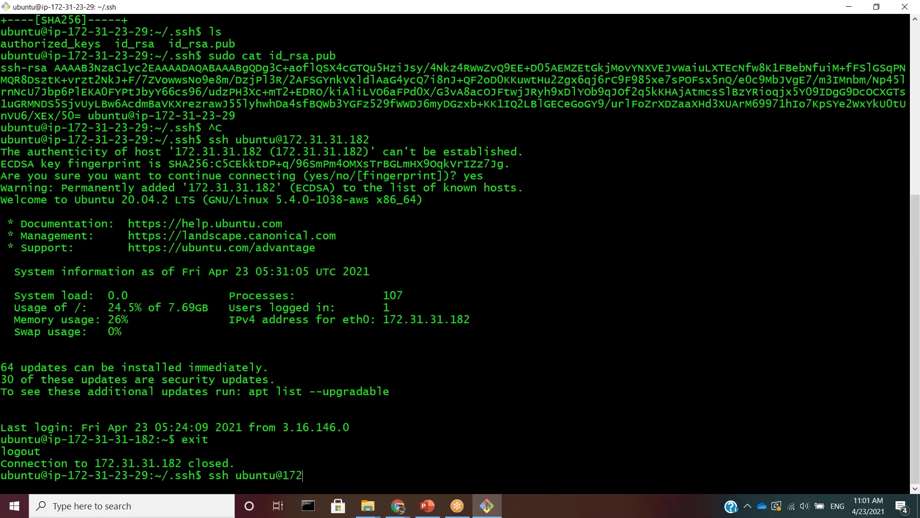
type(".3.1.21.")
key("alt+Tab")
key("alt+Tab")
type("210")
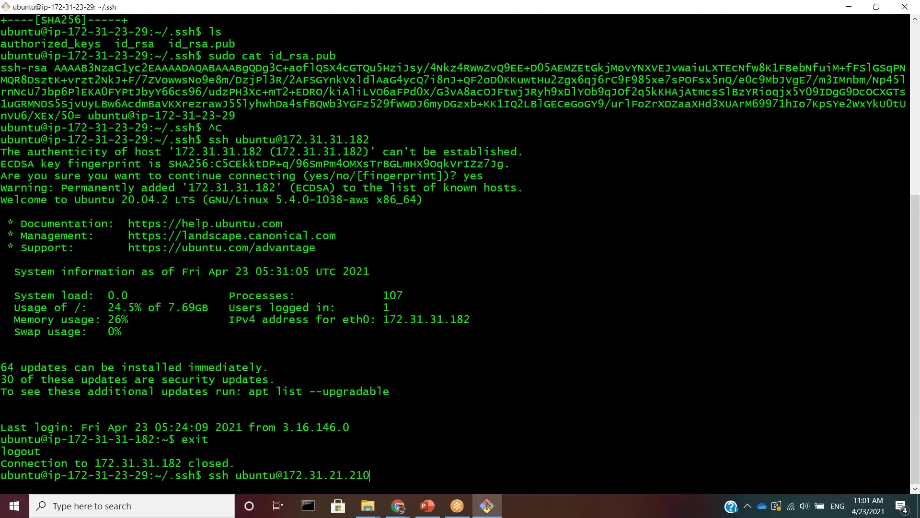
key("Return")
type("yes")
key("Return")
- Confirm the node2 prompt, then log out of node2
left_click_drag(54, 475, 176, 475)
type("exit")
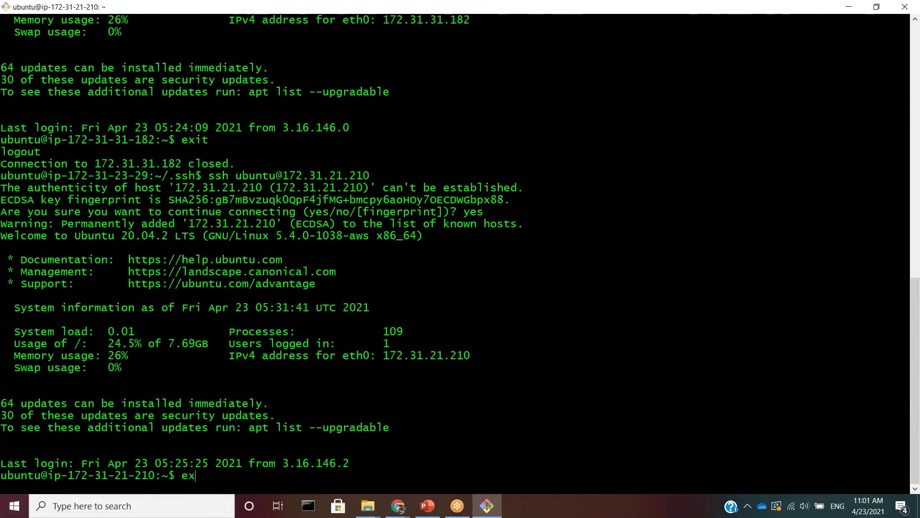
key("Return")
key("alt+Tab")
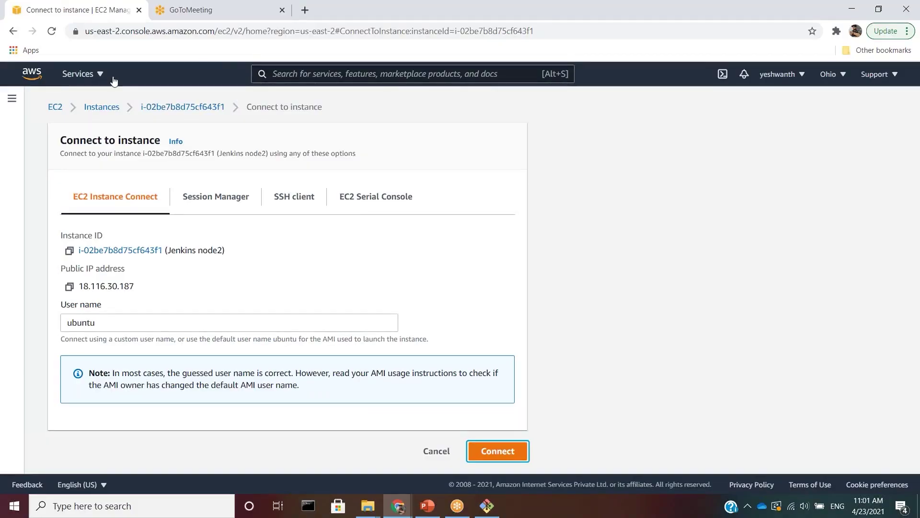
- Select Jenkins master in the Instances list and copy its public IPv4 18.222.25.93
left_click(102, 107)
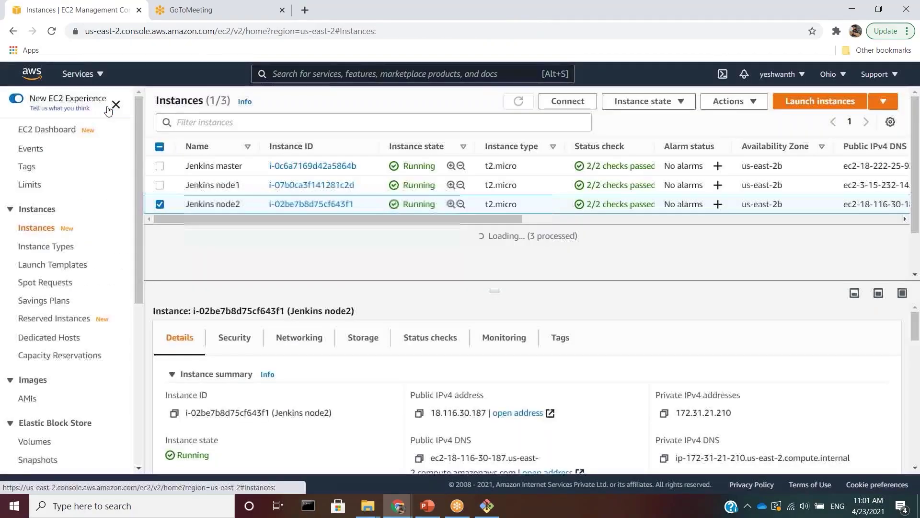
left_click(159, 205)
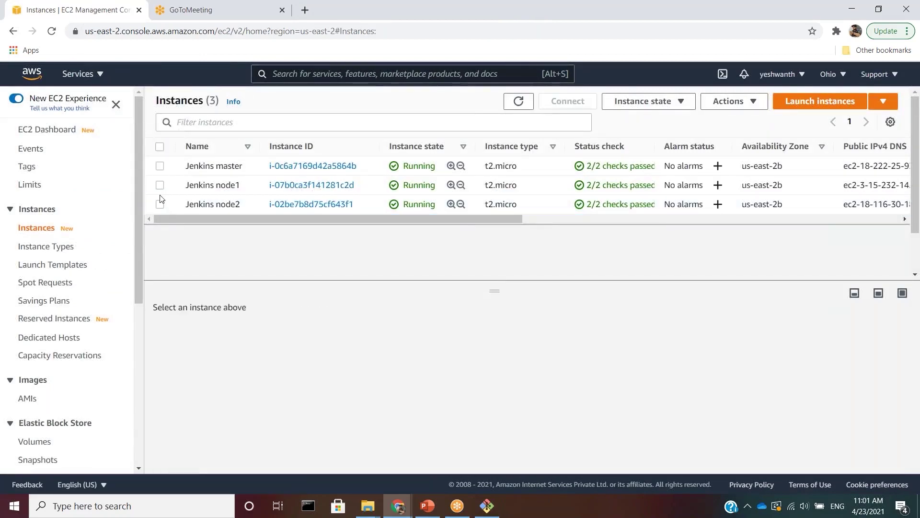
left_click(160, 166)
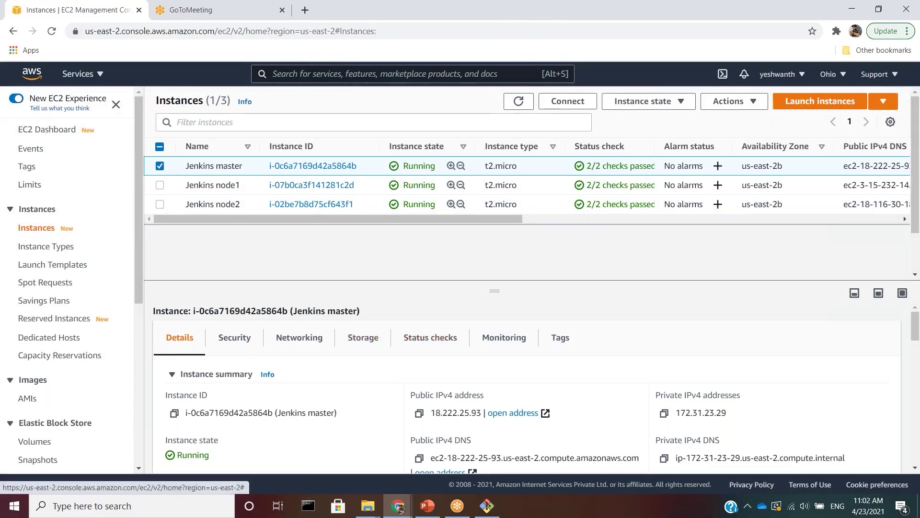
left_click(419, 413)
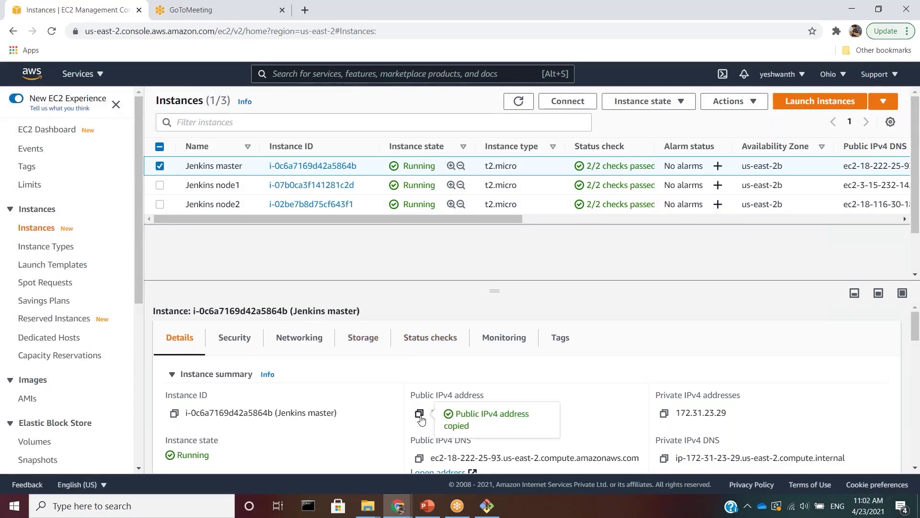
- Load Jenkins at 18.222.25.93:8080 in a new browser window
key("ctrl+n")
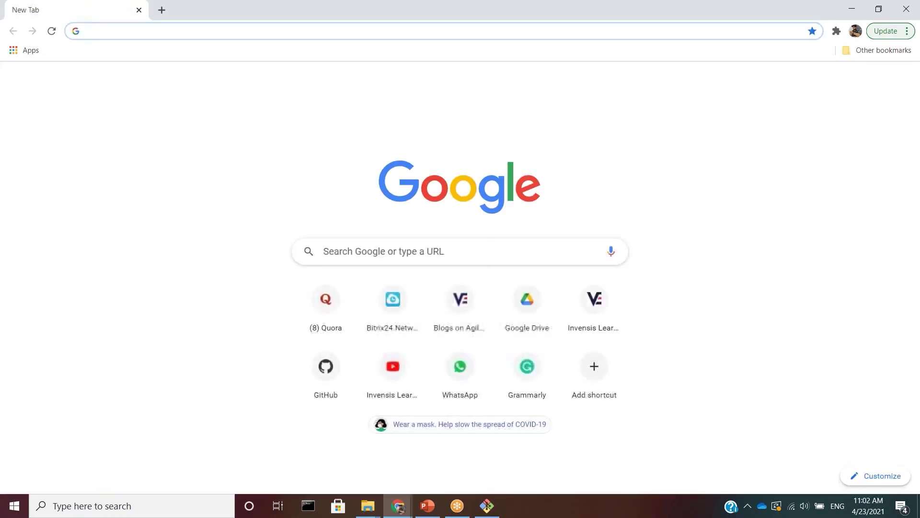
key("ctrl+v")
type(":8080")
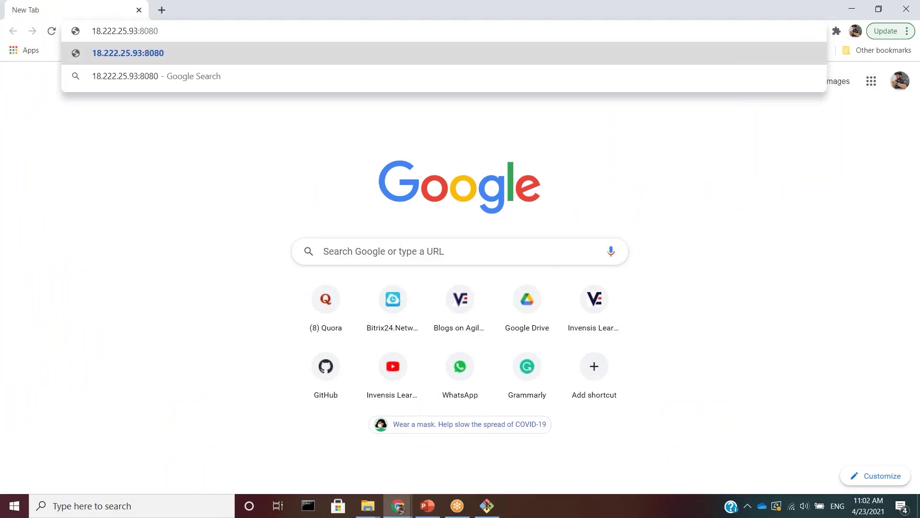
key("Return")
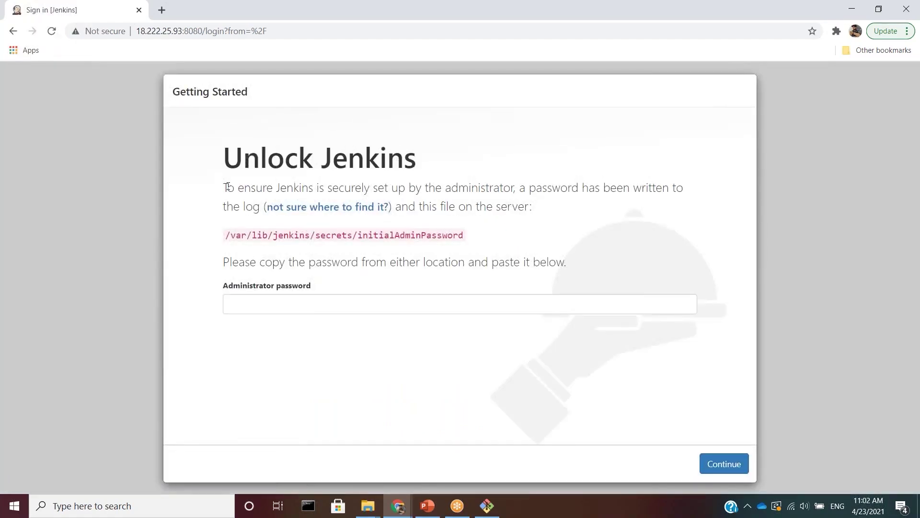
- Select the /var/lib/jenkins/secrets/initialAdminPassword path shown on the Unlock Jenkins page
left_click_drag(227, 186, 586, 220)
left_click(591, 222)
left_click_drag(476, 235, 368, 235)
left_click_drag(237, 234, 227, 235)
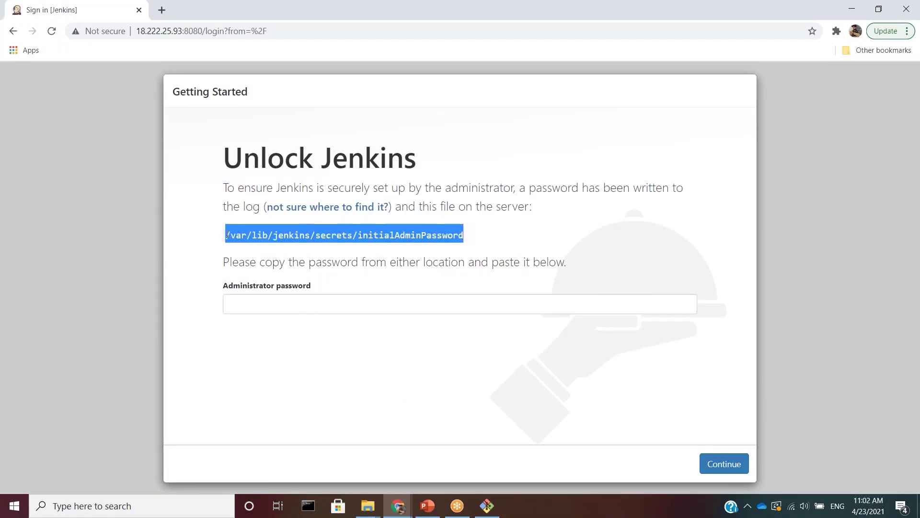
key("alt+Tab")
key("alt+Tab")
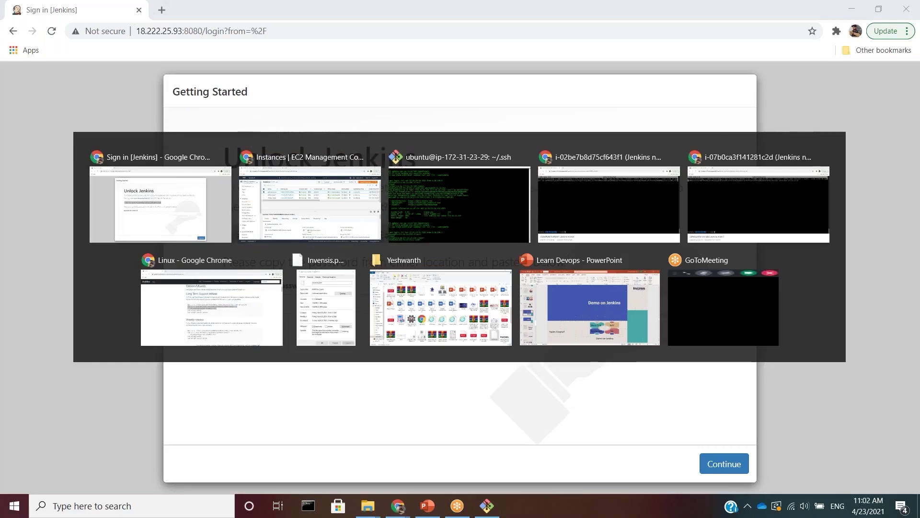
- Print the initial admin password with sudo cat on the pasted initialAdminPassword path
type("sudo cat")
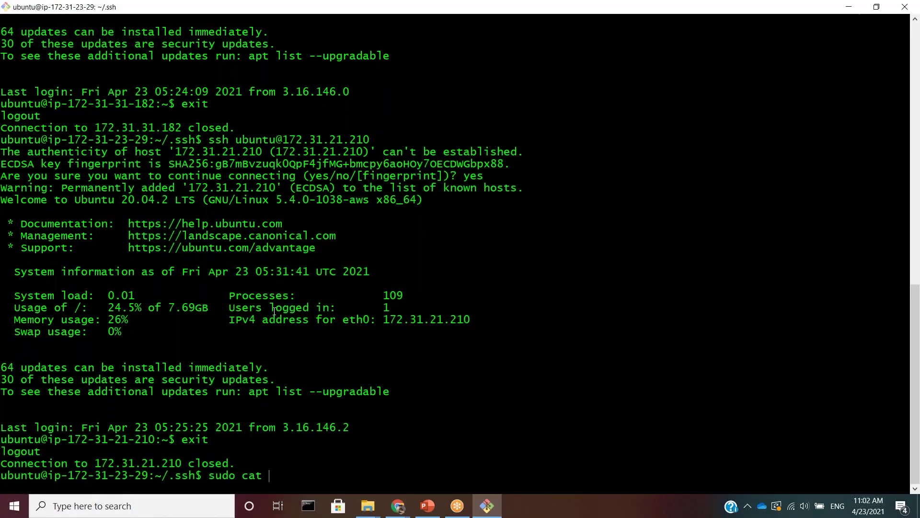
right_click(284, 373)
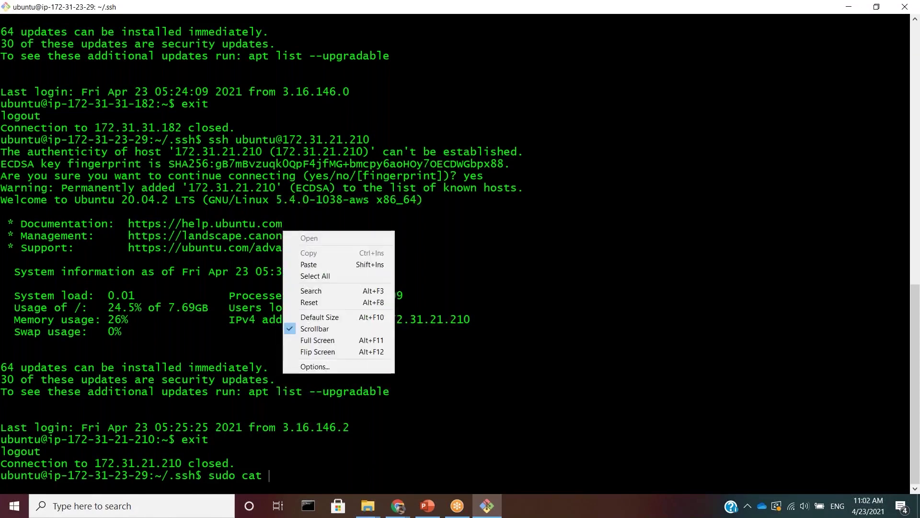
left_click(338, 264)
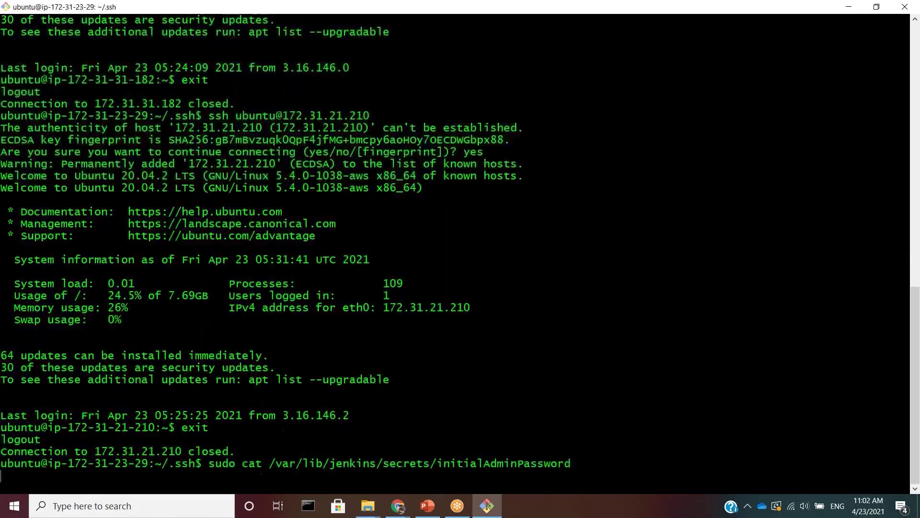
key("Return")
- Copy the printed initial admin password from the terminal
left_click_drag(1, 463, 215, 463)
right_click(185, 319)
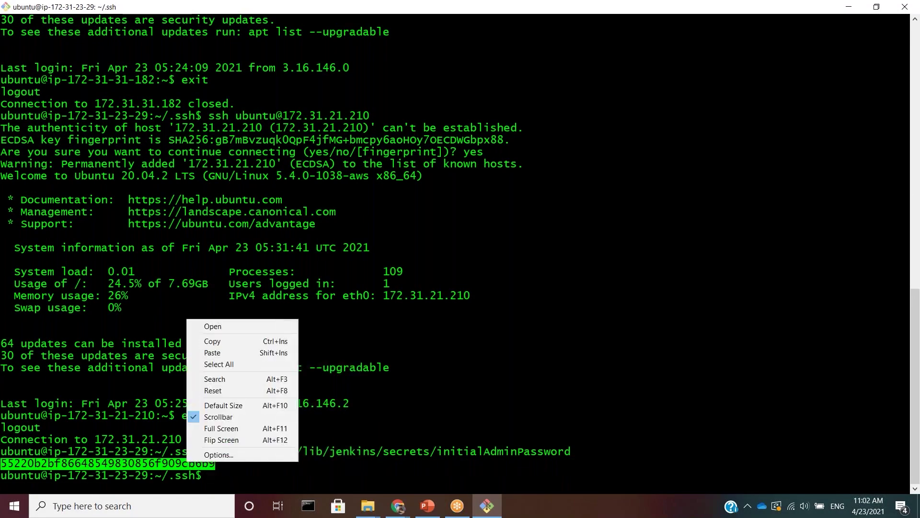
left_click(235, 339)
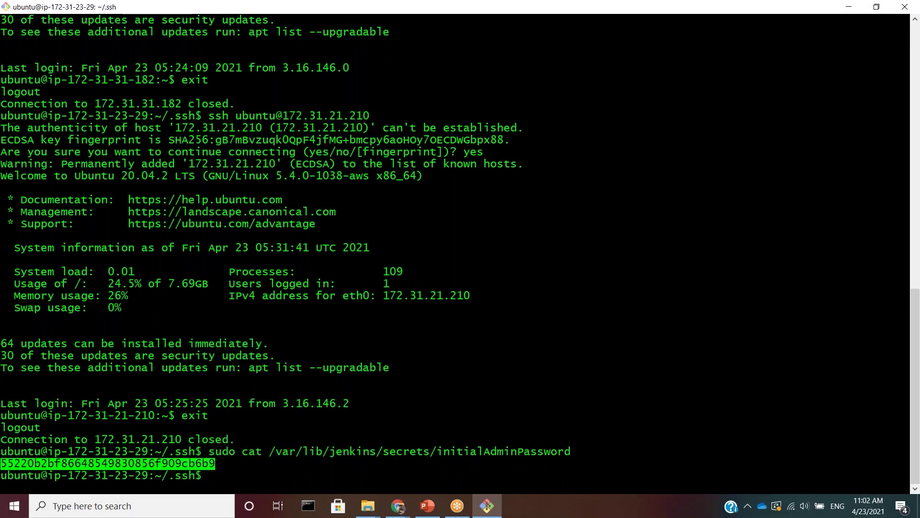
key("alt+Tab")
- Paste the initial admin password to unlock Jenkins, then choose Install suggested plugins
left_click(278, 305)
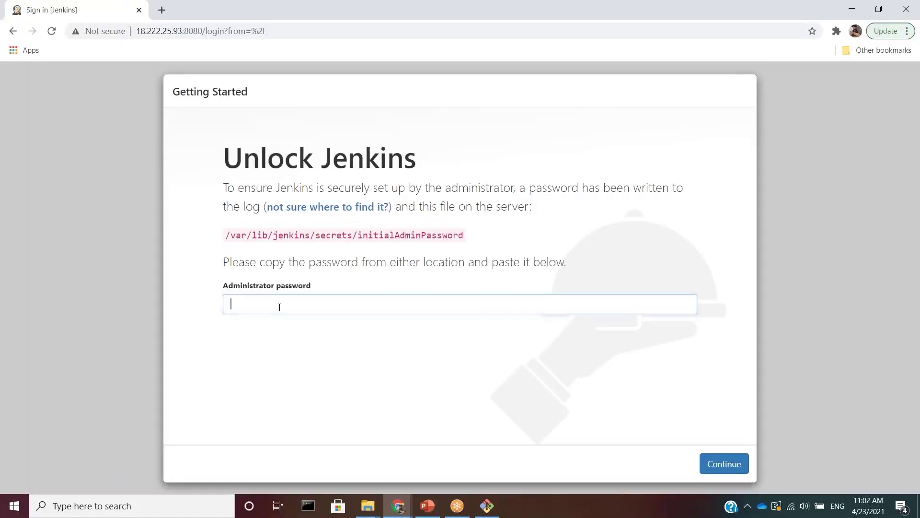
key("ctrl+v")
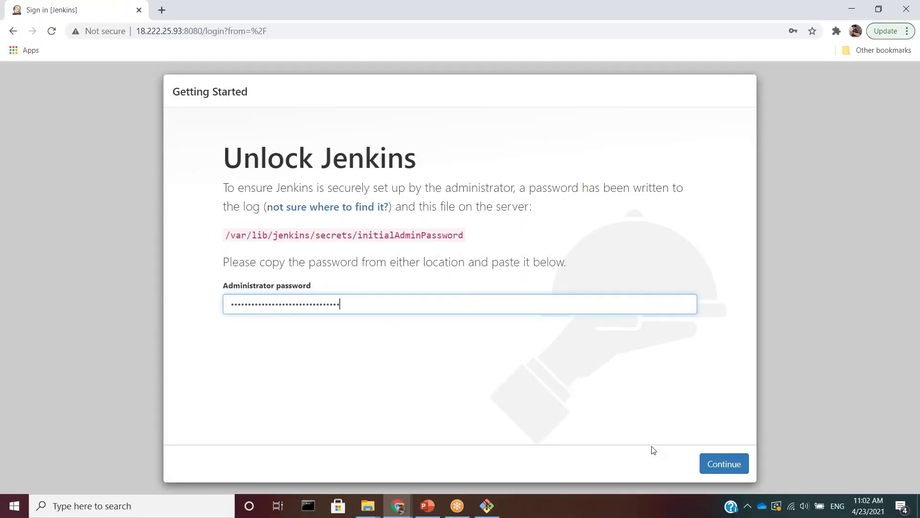
left_click(716, 467)
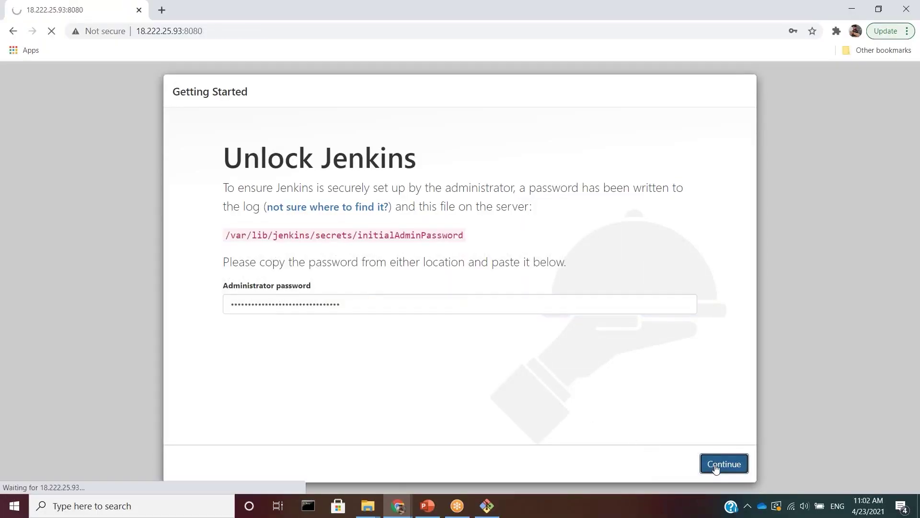
left_click(798, 230)
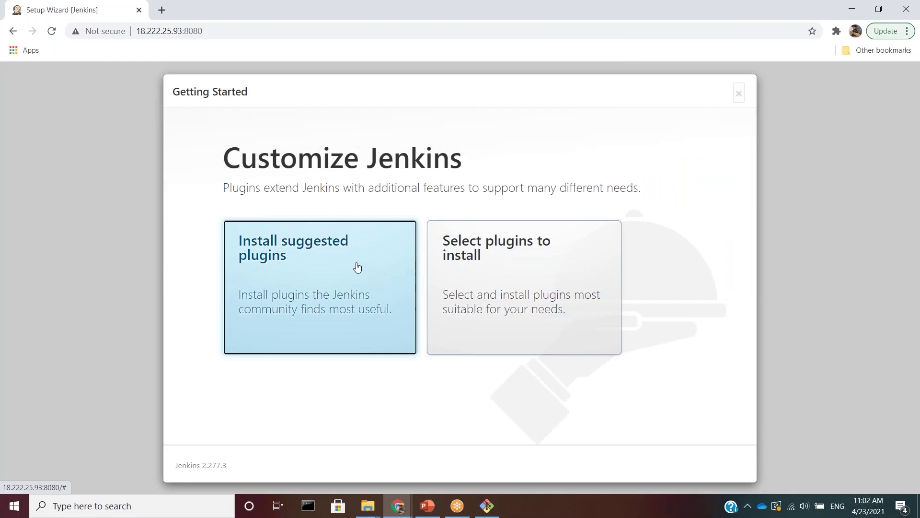
left_click(329, 269)
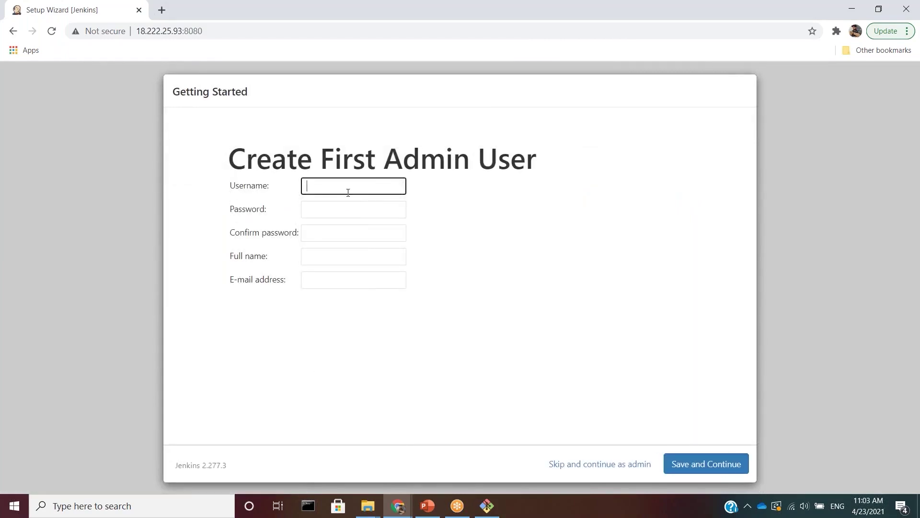
- Create the first admin user 'admin', filling in password, confirmation, full name and e-mail
type("admin")
key("Tab")
type("admin")
key("Tab")
type("admin")
key("Tab")
type("admin")
key("Tab")
type("admin@example.com")
left_click(703, 463)
- Keep the suggested Jenkins URL, finish setup and start using Jenkins
left_click(564, 192)
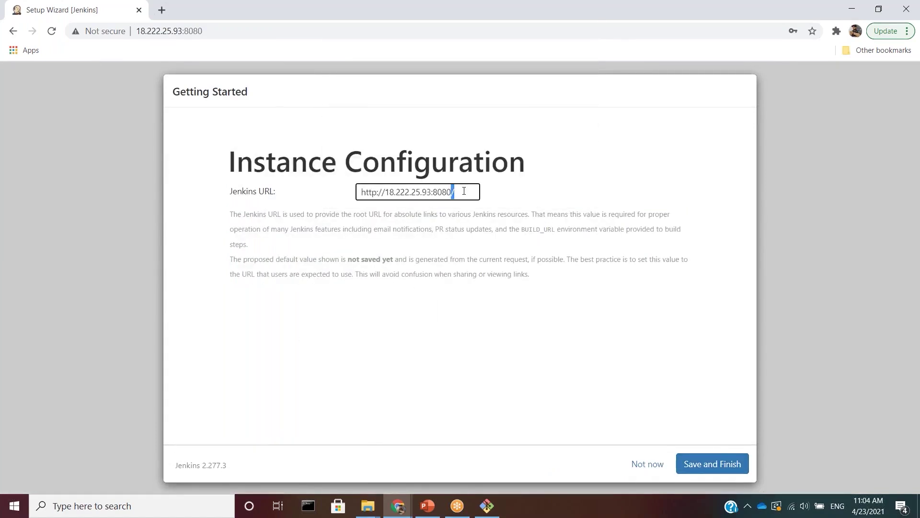
triple_click(463, 191)
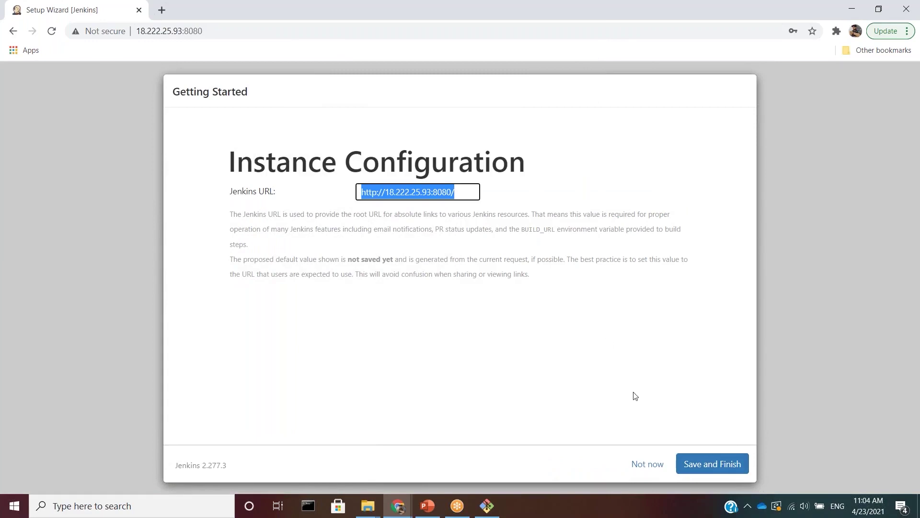
left_click(703, 463)
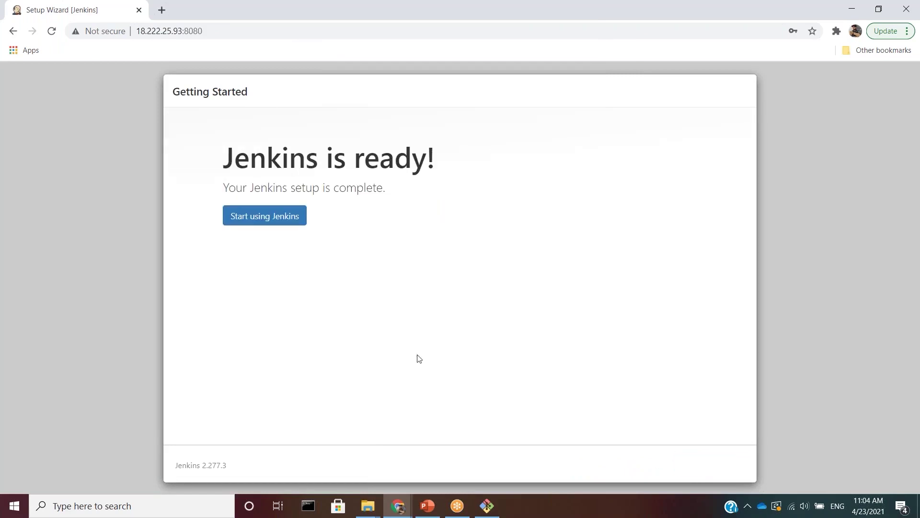
left_click(270, 218)
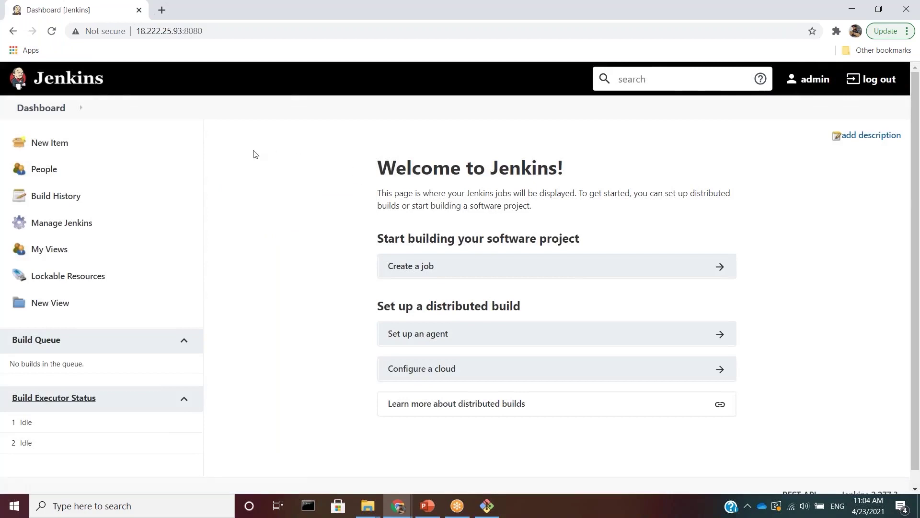
- From Manage Nodes and Clouds, start a new Permanent Agent node and edit its name toward Test_server
left_click(46, 230)
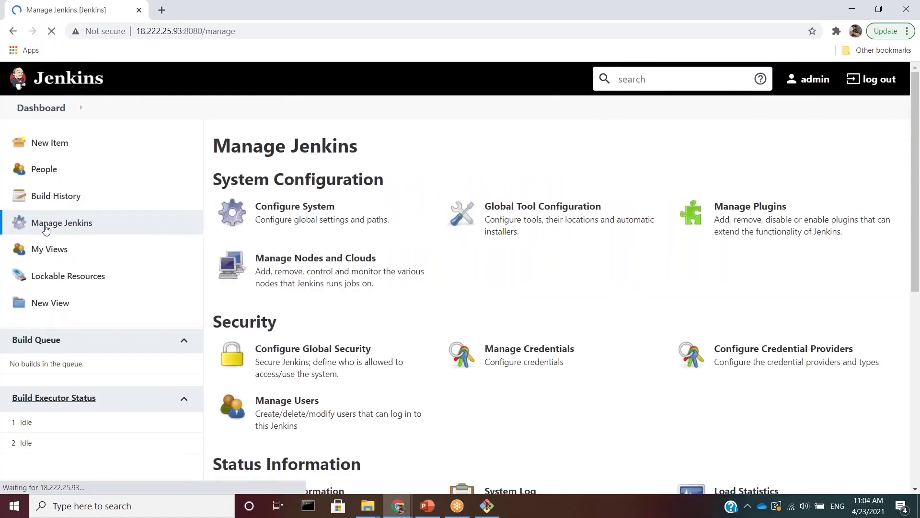
left_click(290, 273)
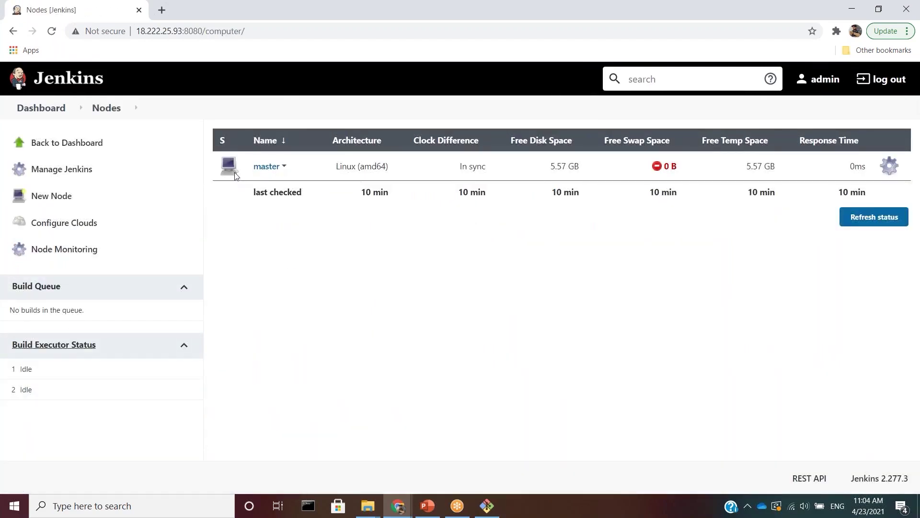
left_click(50, 196)
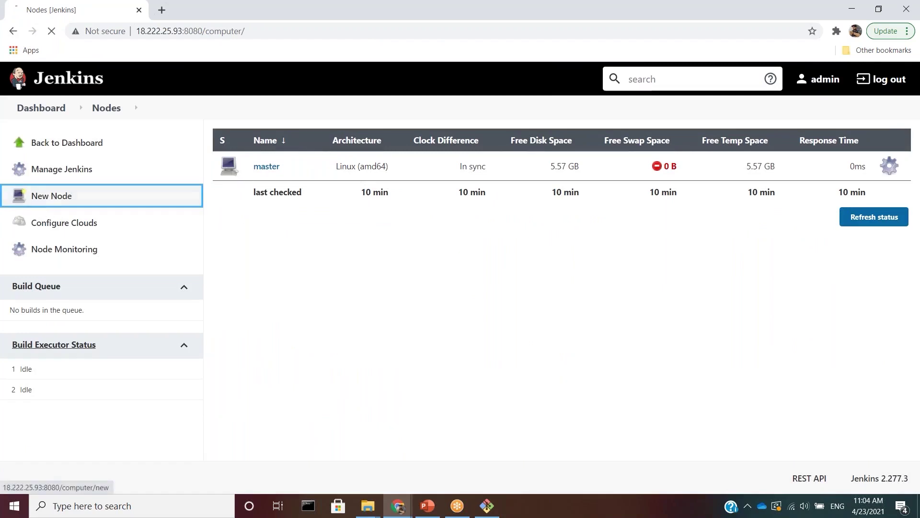
type("Testing ")
type("server")
left_click(220, 184)
left_click(239, 159)
key("BackSpace")
key("BackSpace")
key("BackSpace")
- Create node Test_server with description 'Test server(jenkins node1)' and root directory /home/ubuntu/jenkins/
key("Delete")
type("_")
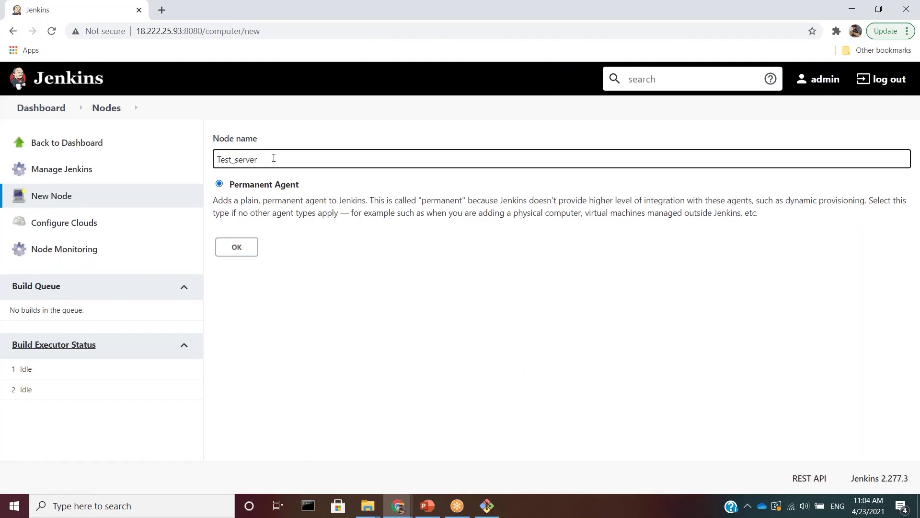
left_click(247, 250)
left_click(263, 206)
type("Test ser")
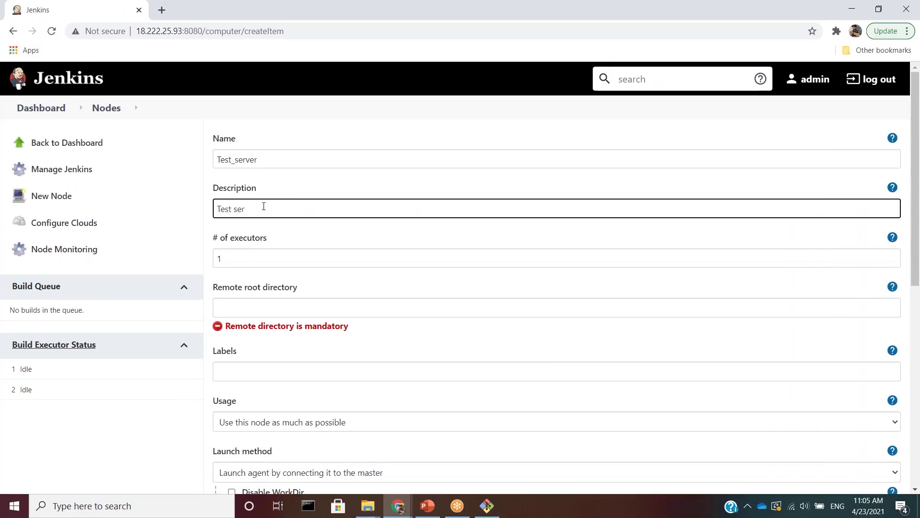
type("ver(jenkins node1)")
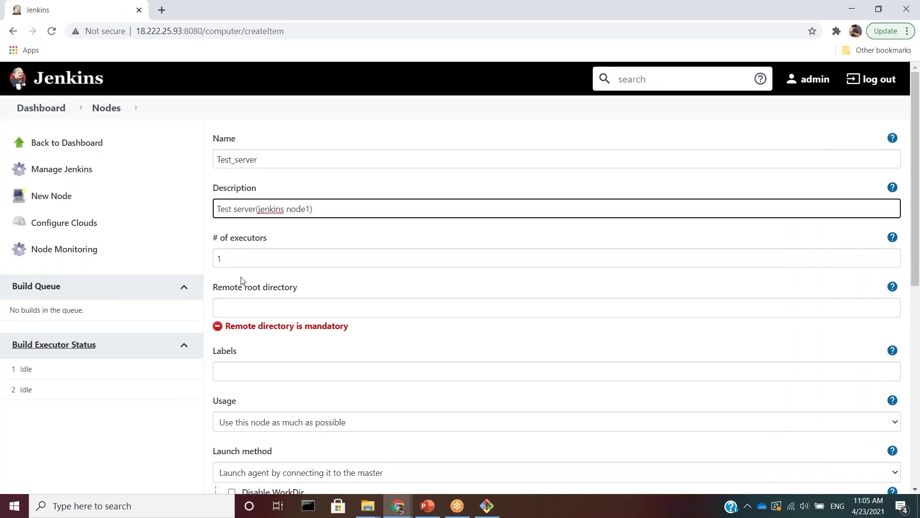
left_click(256, 302)
type("/hom")
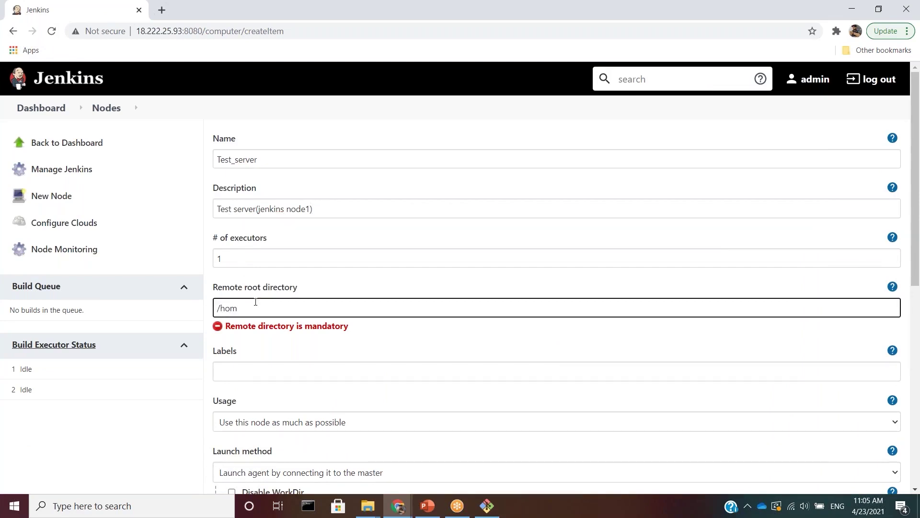
type("e/ubuntu/jenkins/")
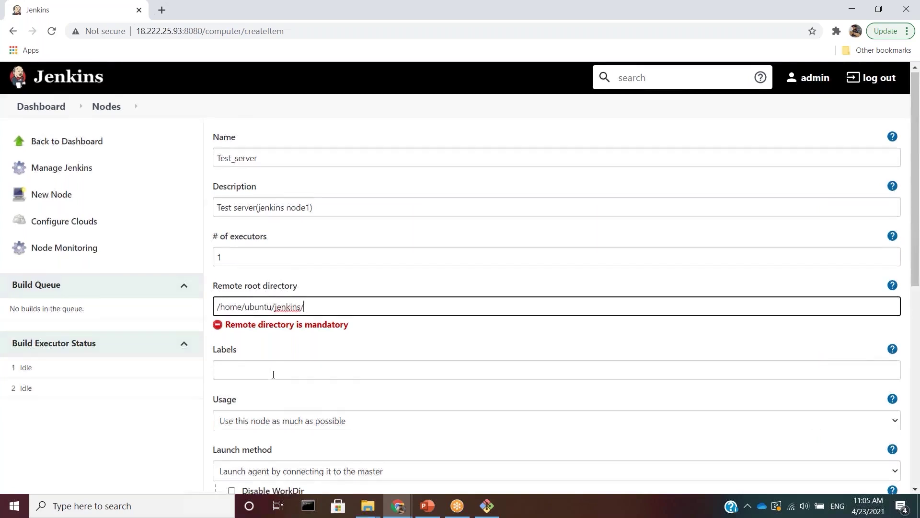
- Set the node's launch method to Launch agents via SSH, leaving the Host field to fill
scroll(274, 374, "down", 2)
left_click(283, 375)
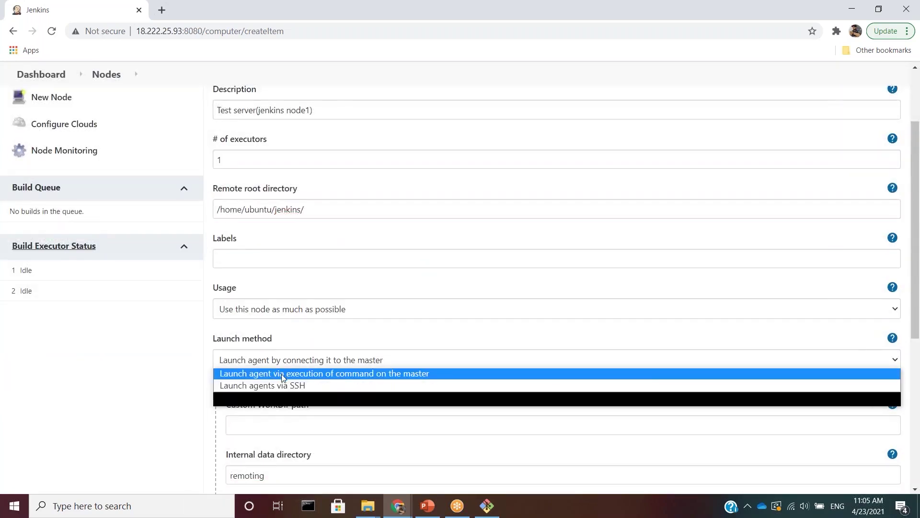
left_click(263, 386)
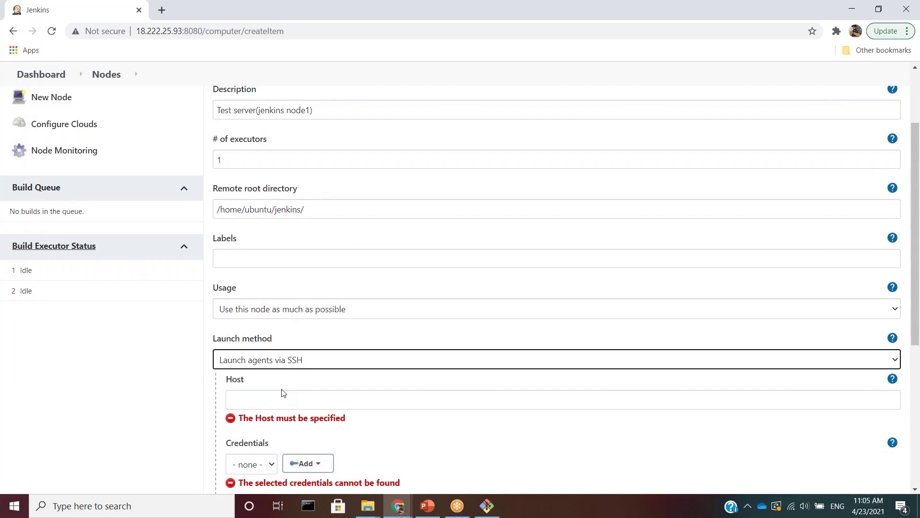
left_click(281, 400)
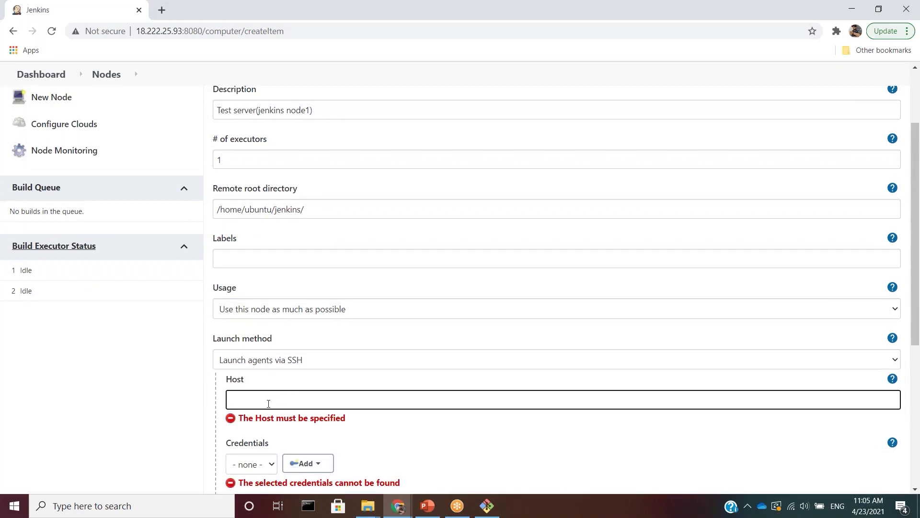
left_click_drag(346, 418, 241, 427)
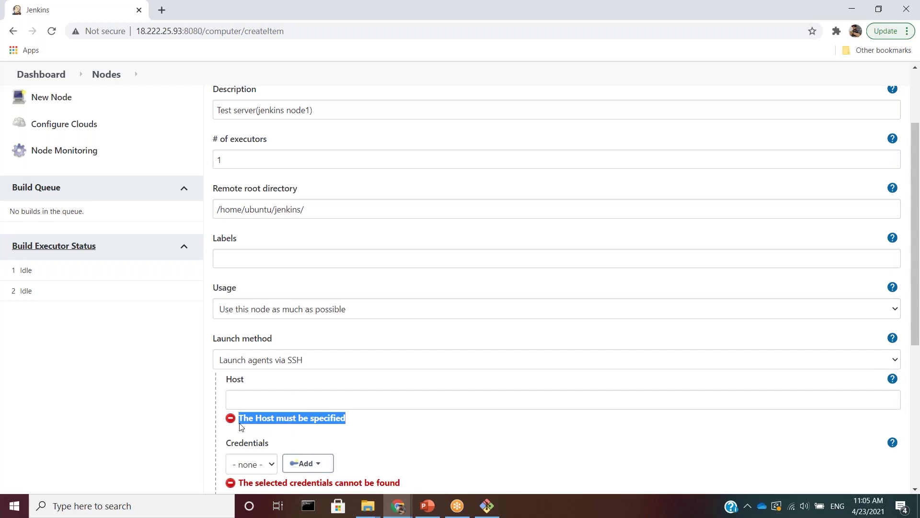
key("alt+Tab")
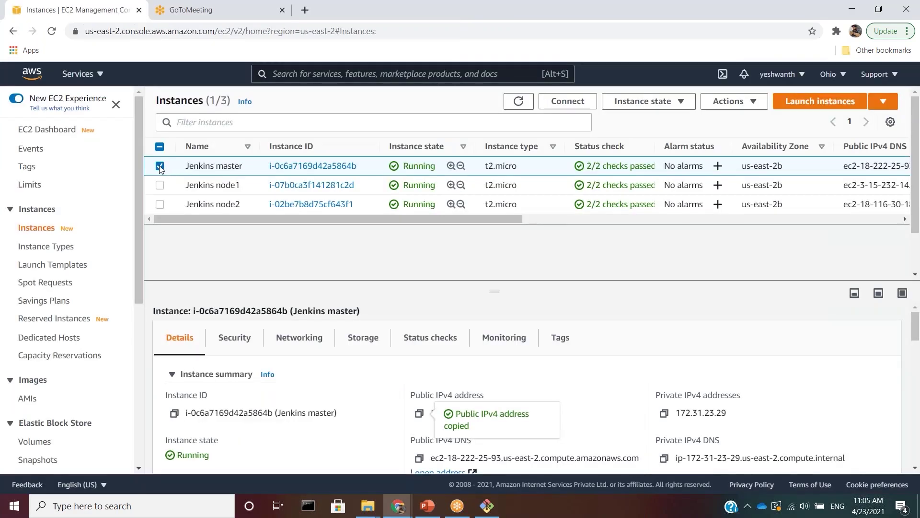
- Select Jenkins node1 and copy its private IPv4 DNS ip-172-31-31-182.us-east-2.compute.internal
left_click(159, 166)
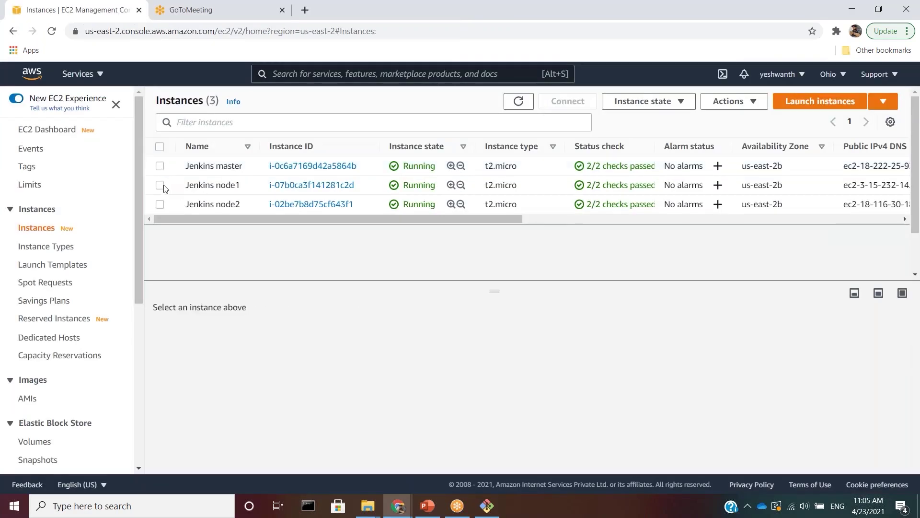
left_click(160, 185)
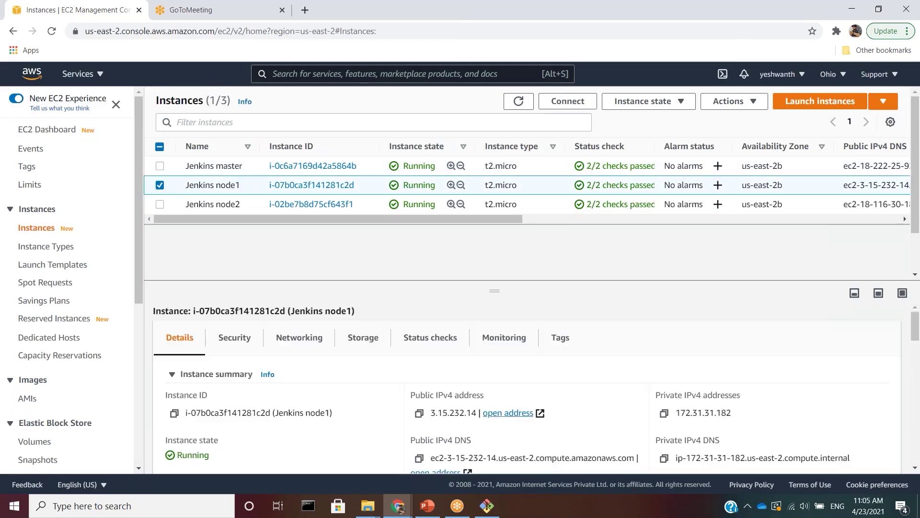
scroll(667, 408, "down", 1)
left_click(664, 409)
left_click_drag(680, 410, 821, 403)
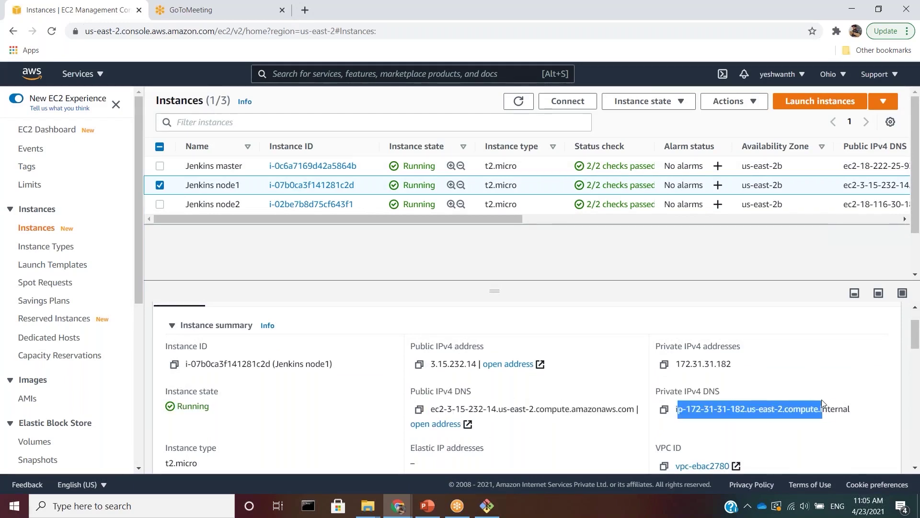
left_click(663, 409)
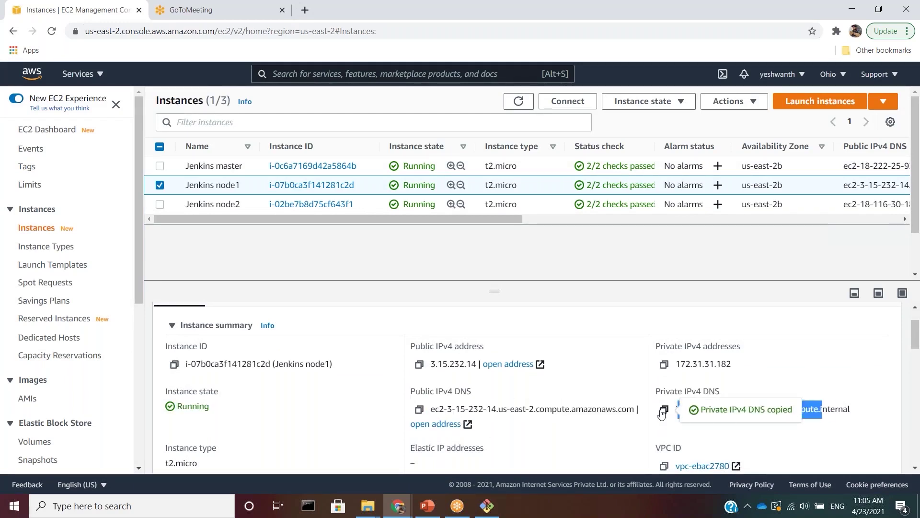
key("alt+Tab")
- Paste ip-172-31-31-182.us-east-2.compute.internal as the SSH host and add a new Jenkins-store credential
left_click(360, 394)
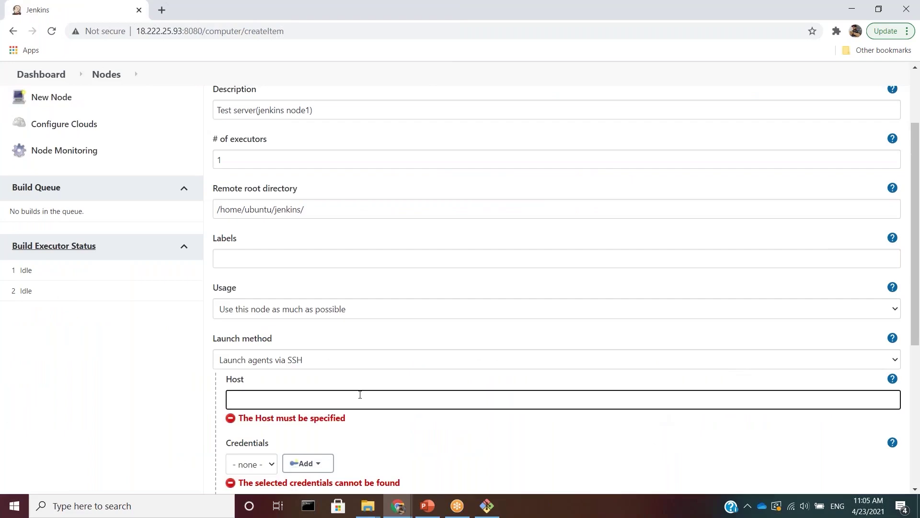
key("ctrl+v")
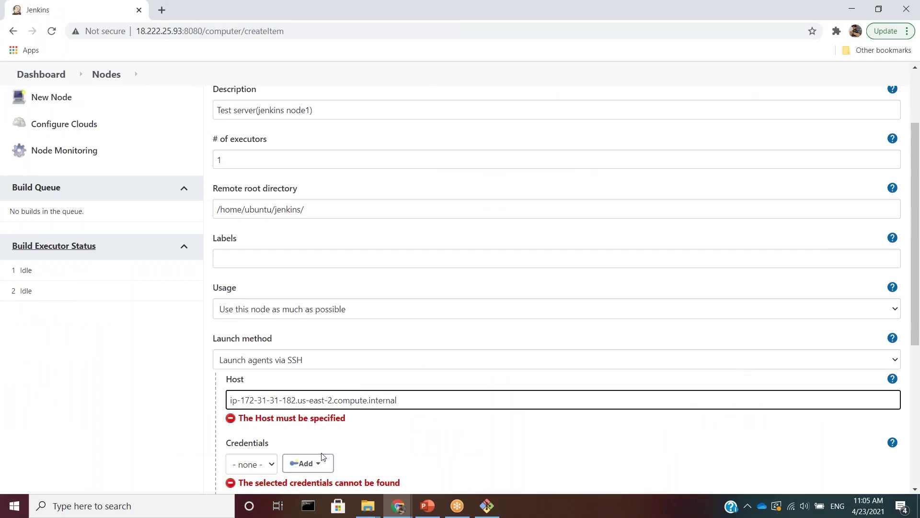
left_click(263, 465)
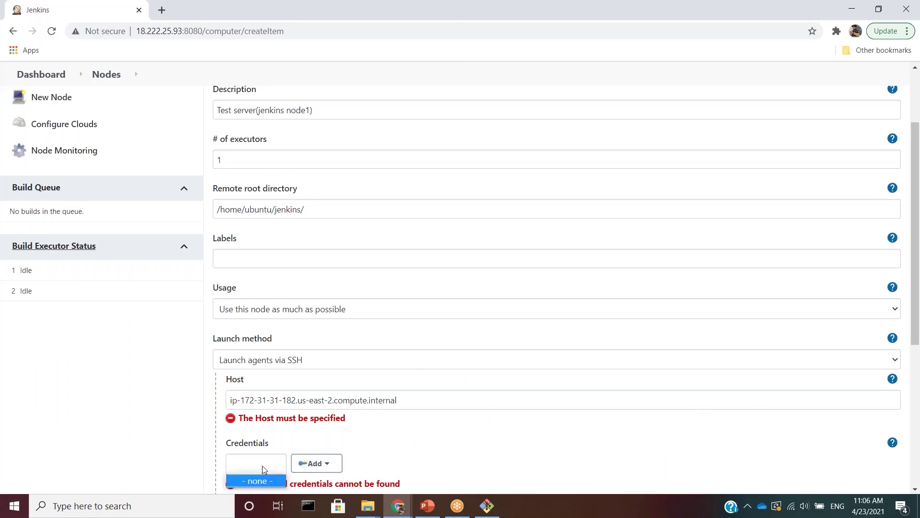
scroll(263, 434, "down", 3)
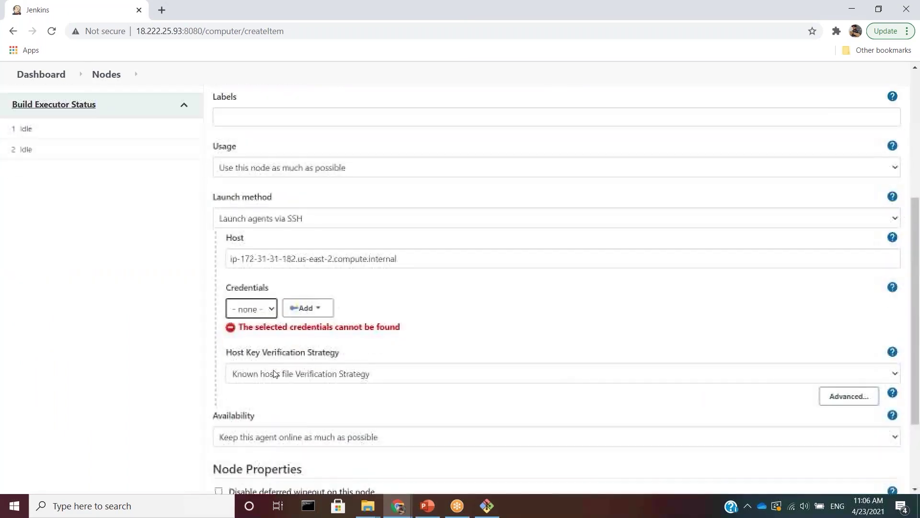
left_click(315, 309)
left_click(313, 327)
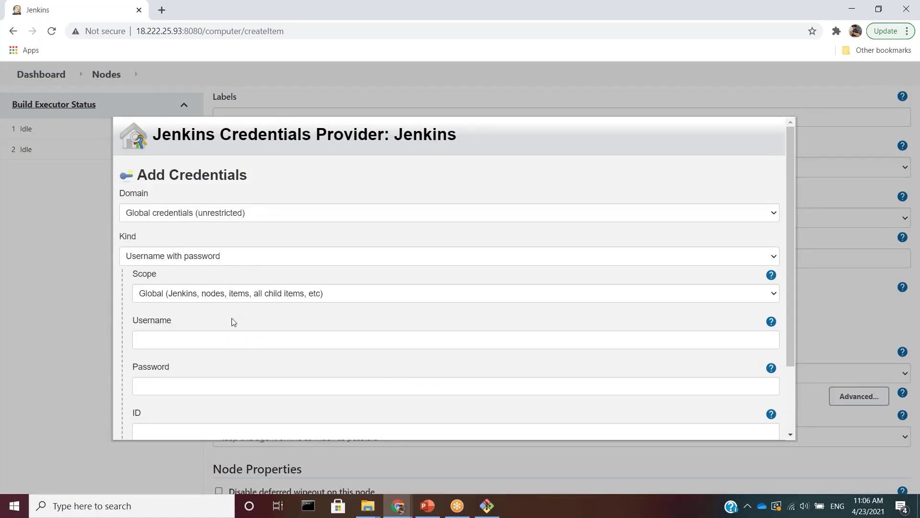
- Set the credential kind to SSH Username with private key with Global scope
left_click(221, 256)
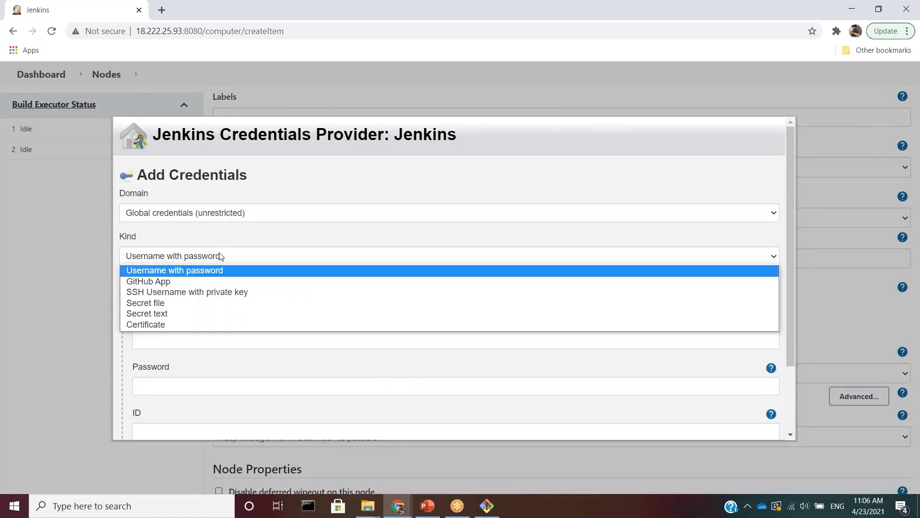
left_click(214, 293)
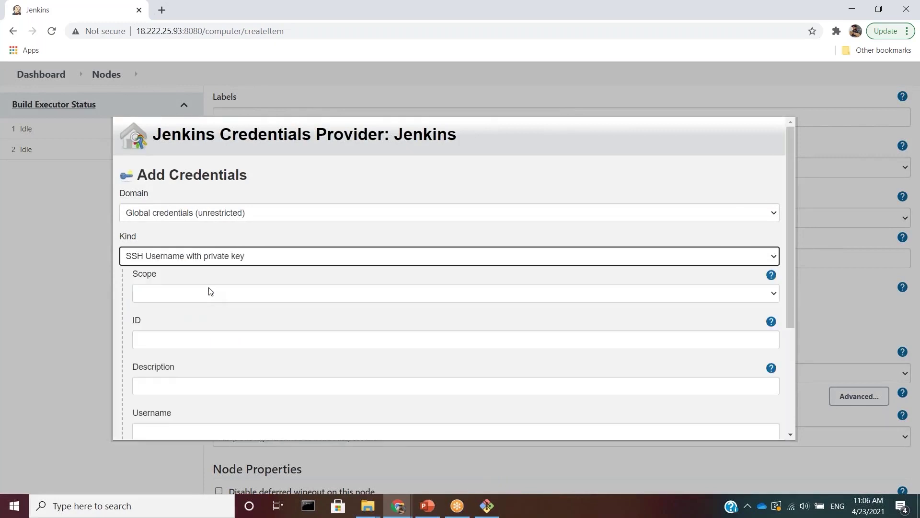
left_click(199, 293)
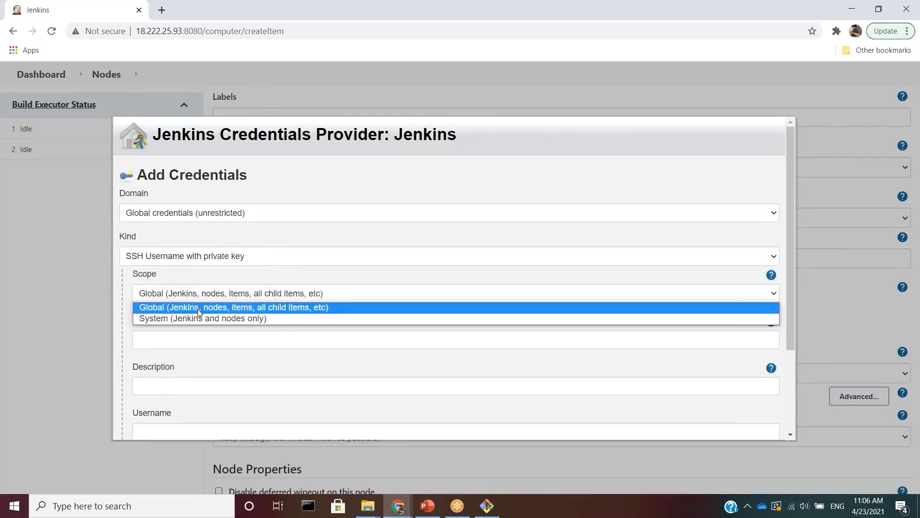
left_click(199, 308)
- Enter credential ID Ubuntu, description node machine and username ubuntu
left_click(195, 341)
type("Ubuntu")
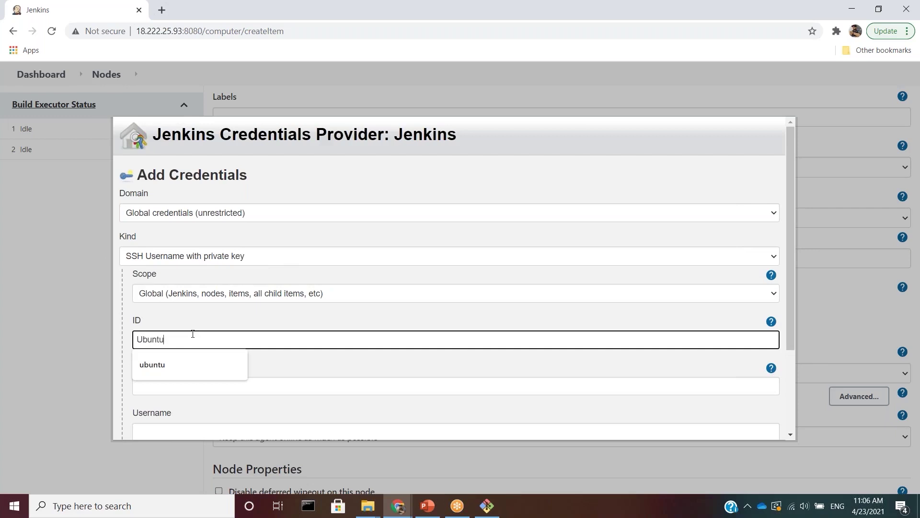
key("Tab")
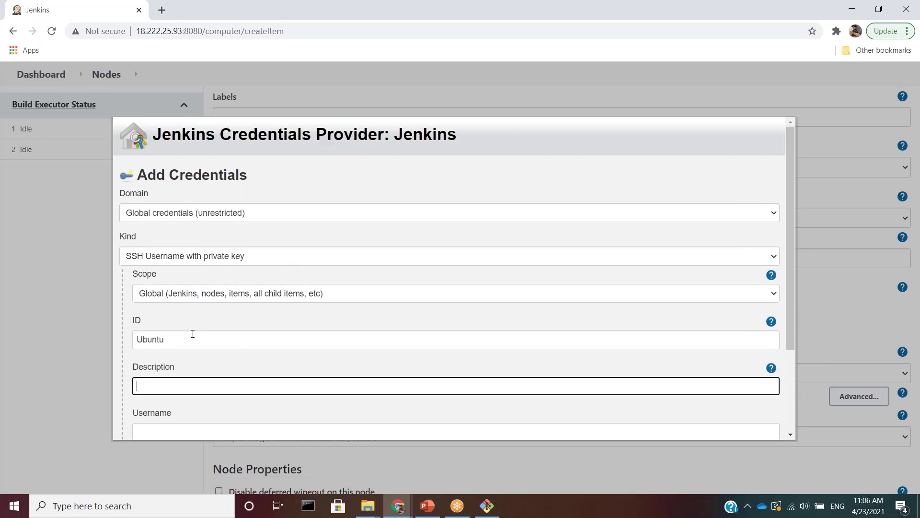
type("Node ma")
key("Down")
key("Return")
scroll(192, 334, "down", 2)
key("Tab")
type("ubuntu")
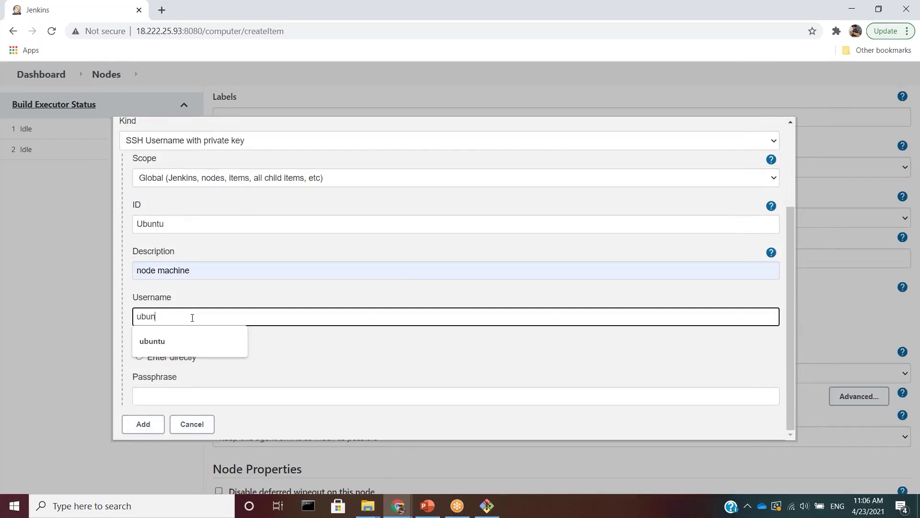
- Choose to enter the private key directly, then type sudo cat id_rsa in Git Bash
left_click(139, 356)
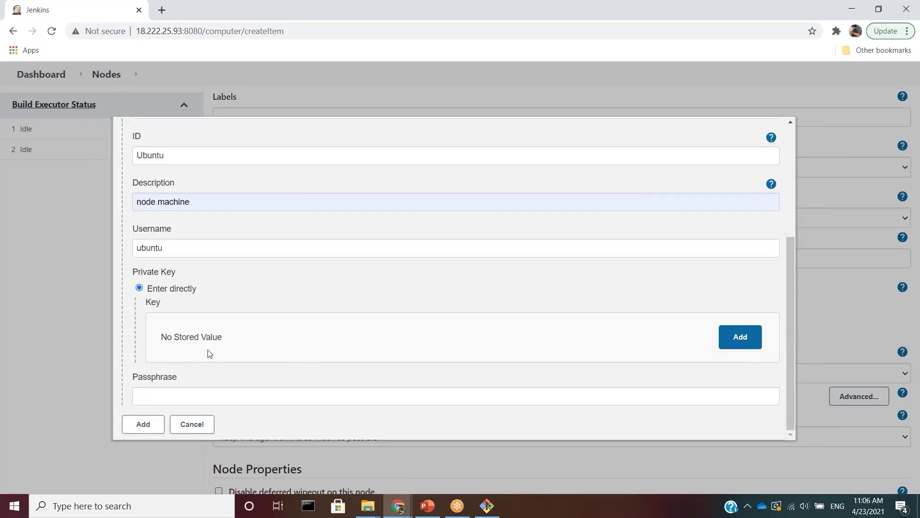
left_click(741, 345)
left_click(500, 364)
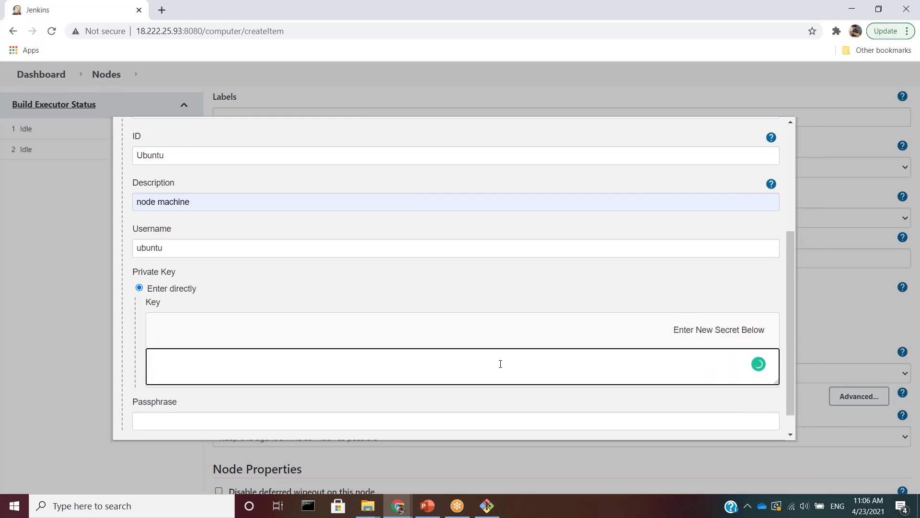
key("alt+Tab")
key("Tab")
type("sudo cat id_rsa")
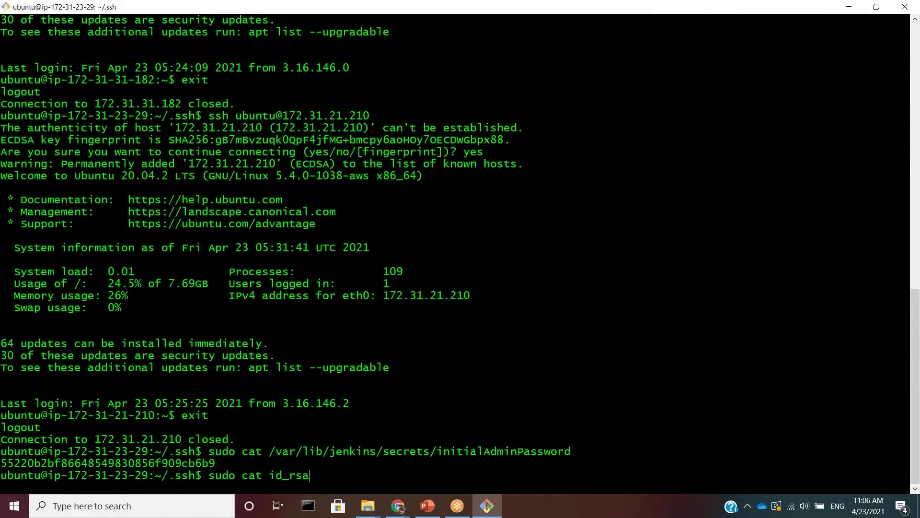
- Run sudo cat id_rsa to print the private key
key("Return")
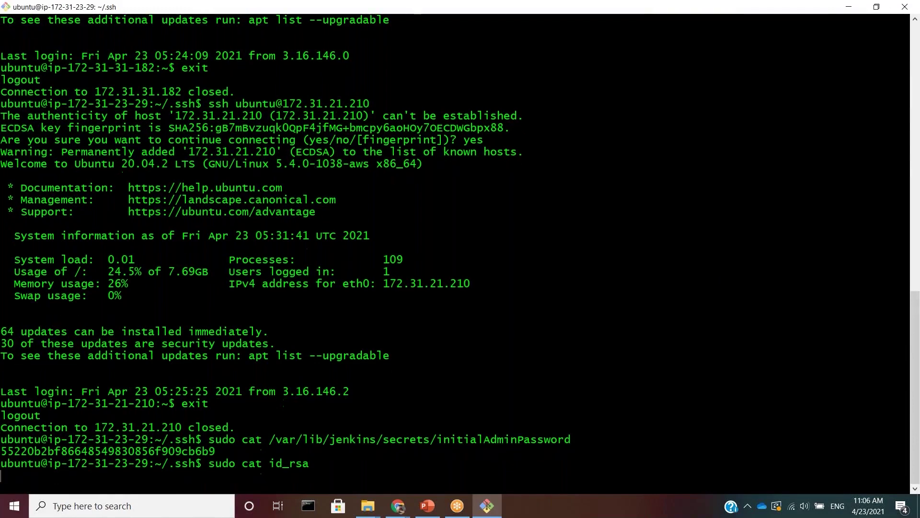
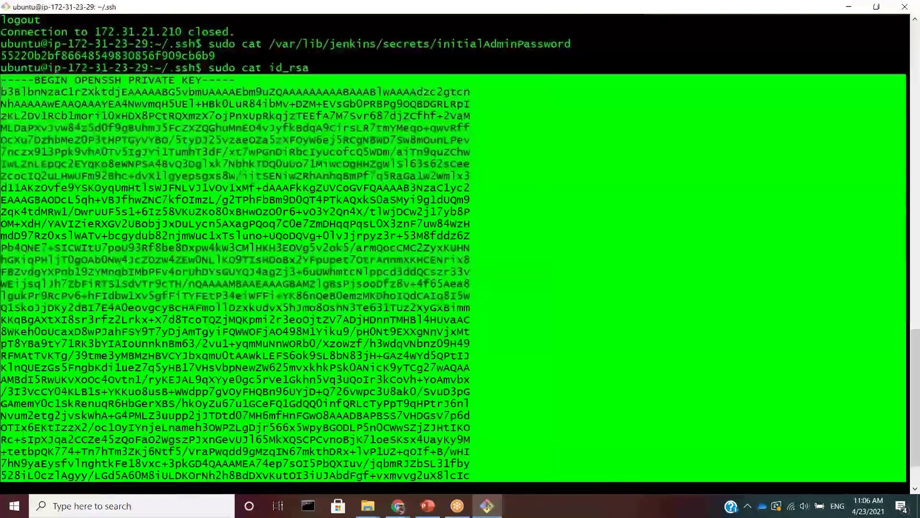
- Copy the id_rsa private key from the terminal into the Key field and add the credential
right_click(61, 109)
left_click(83, 130)
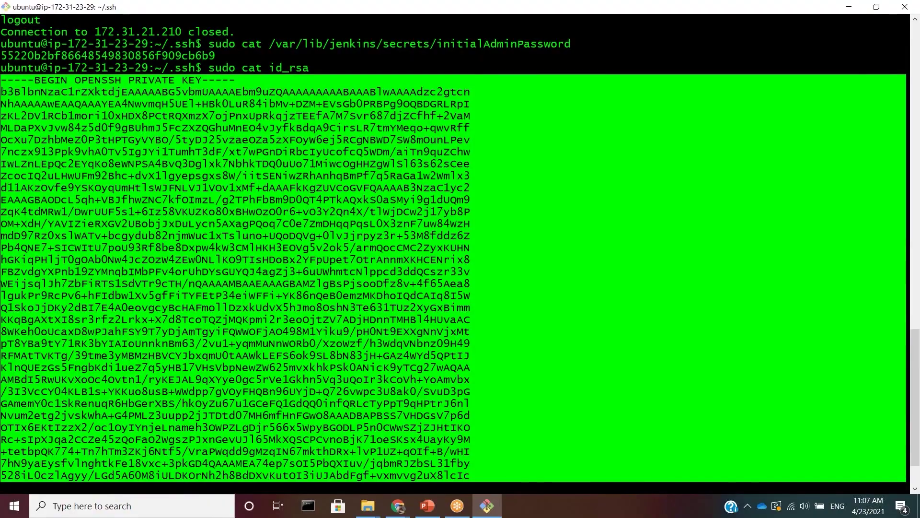
key("alt+Tab")
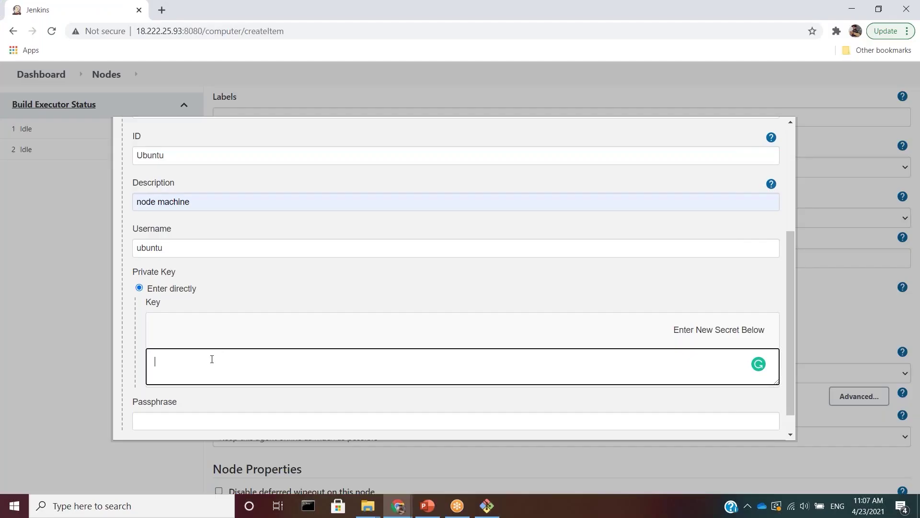
key("ctrl+v")
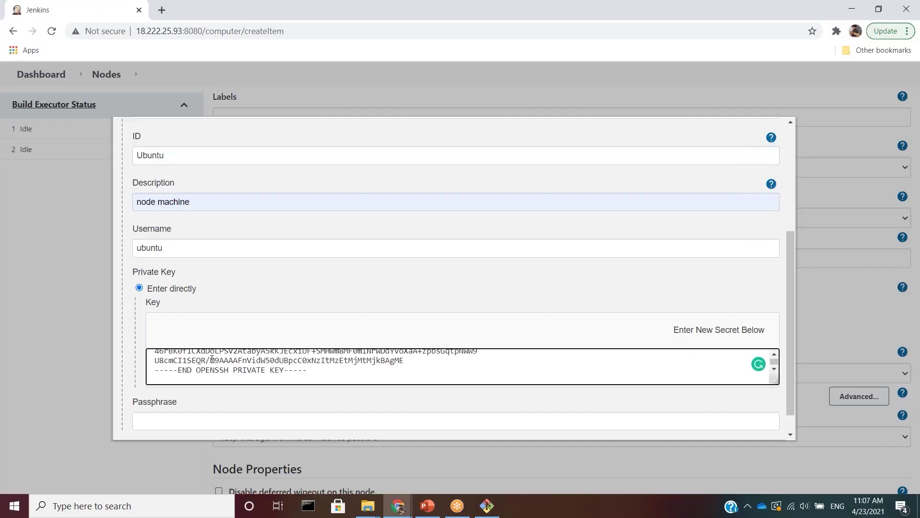
key("Return")
scroll(237, 300, "down", 1)
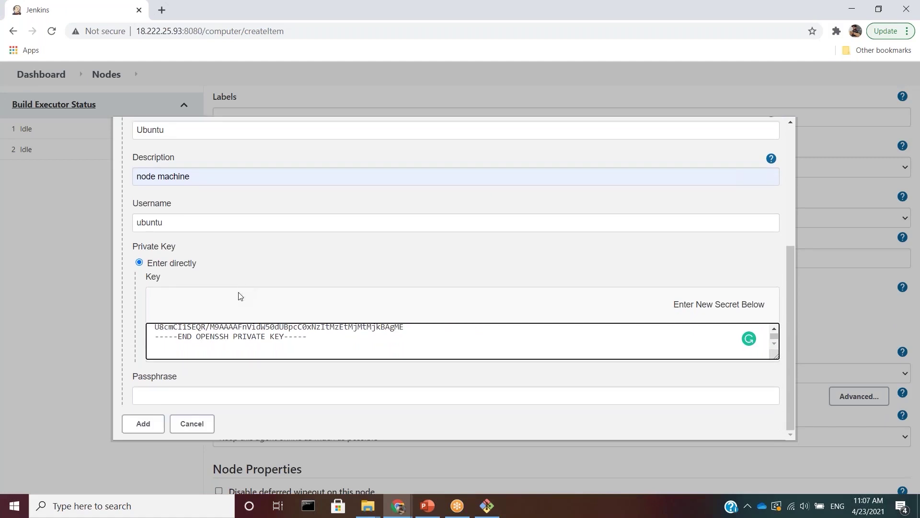
left_click(143, 424)
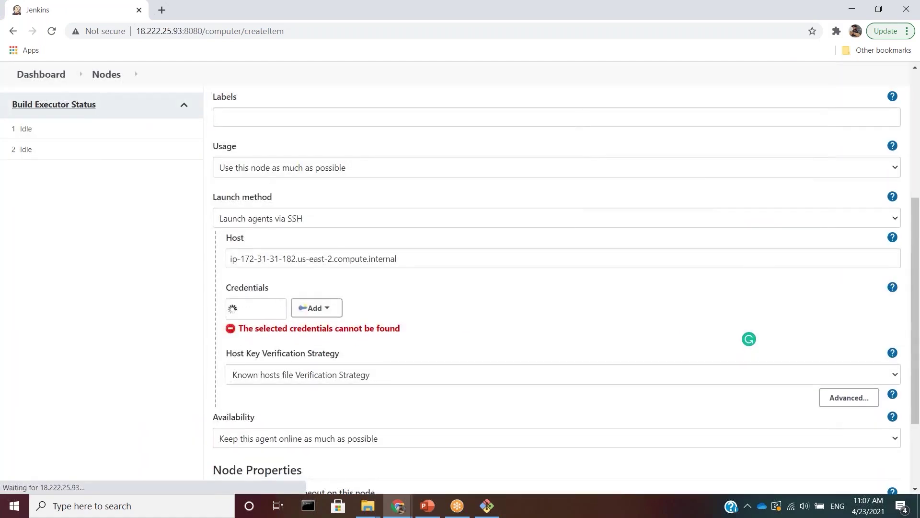
- Select the ubuntu (node machine) credential and Non verifying Verification Strategy, then save Test_server
left_click(325, 312)
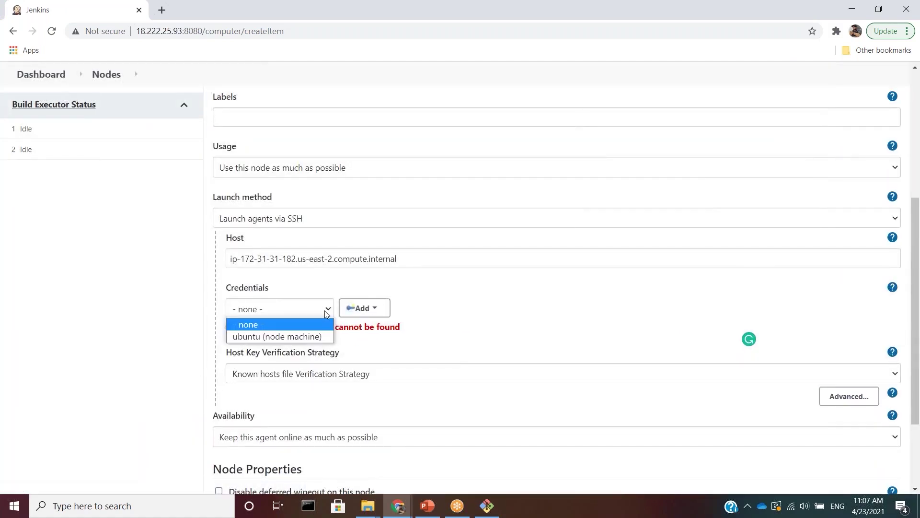
left_click(319, 336)
left_click(295, 363)
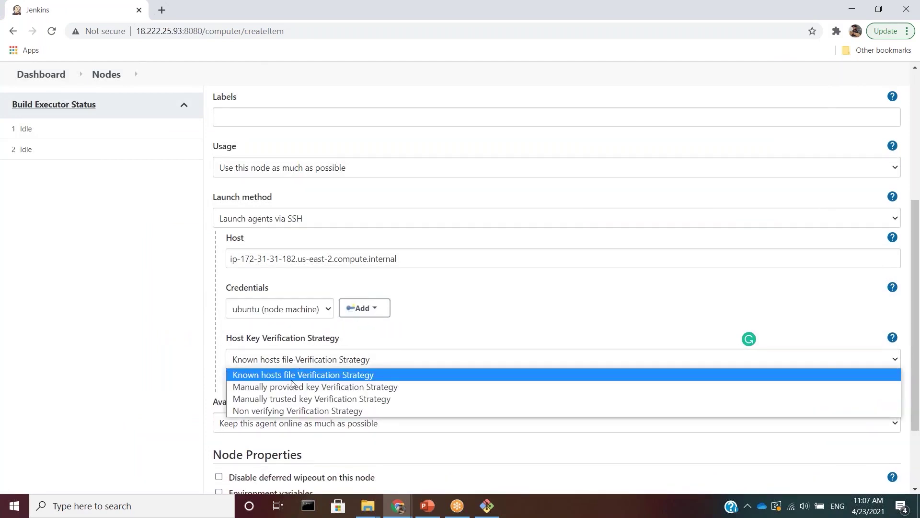
left_click(296, 411)
left_click(310, 365)
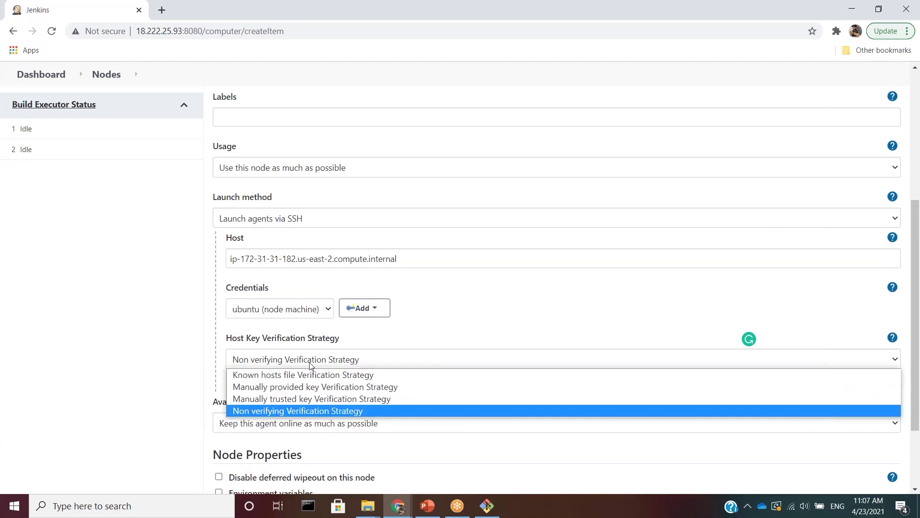
left_click(195, 382)
scroll(195, 382, "down", 3)
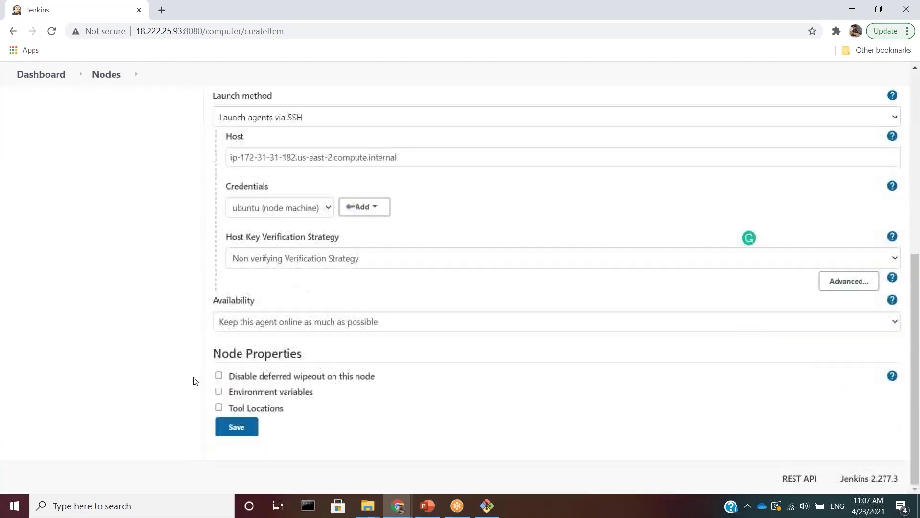
left_click(240, 429)
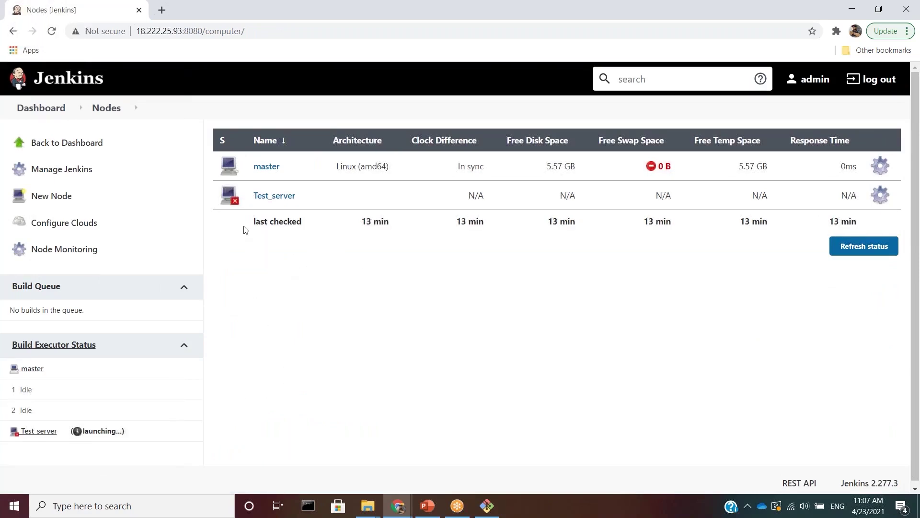
- Refresh the nodes list and create a permanent agent named Production_server
left_click(233, 30)
key("Return")
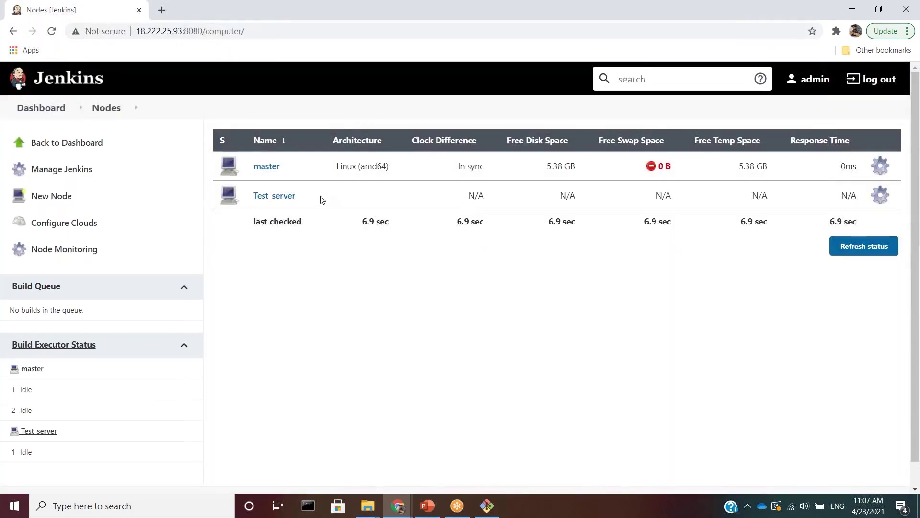
left_click_drag(322, 199, 216, 201)
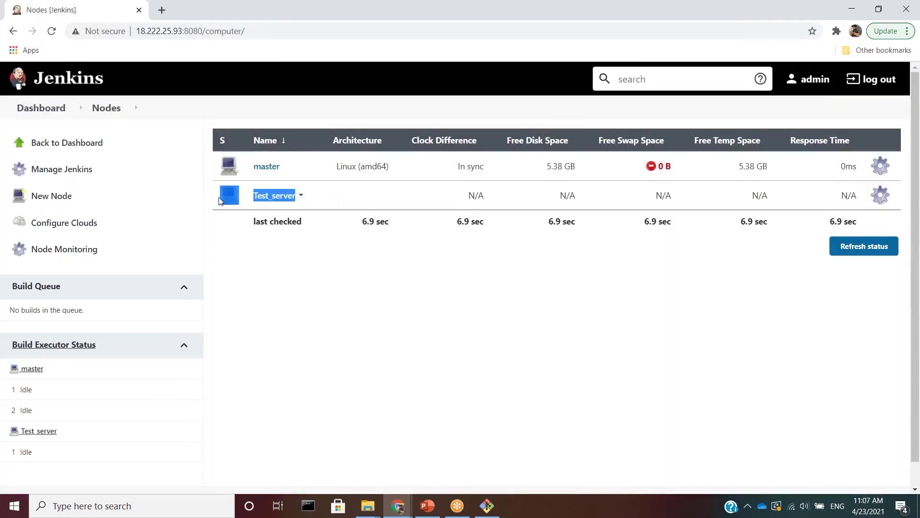
left_click(280, 295)
left_click(60, 197)
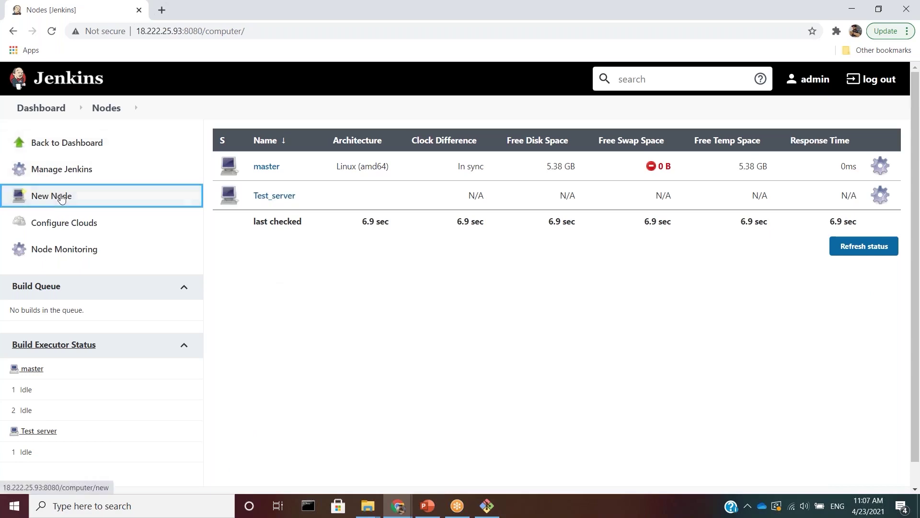
type("Production_server")
left_click(220, 184)
left_click(236, 291)
- Set description 'production server(jenkins node 2)', remote root /home/ubuntu/jenkins/, and SSH launch method
left_click(297, 209)
type("production server(jenkins node 2)")
left_click(268, 309)
type("/home/ubuntu/jenkins/")
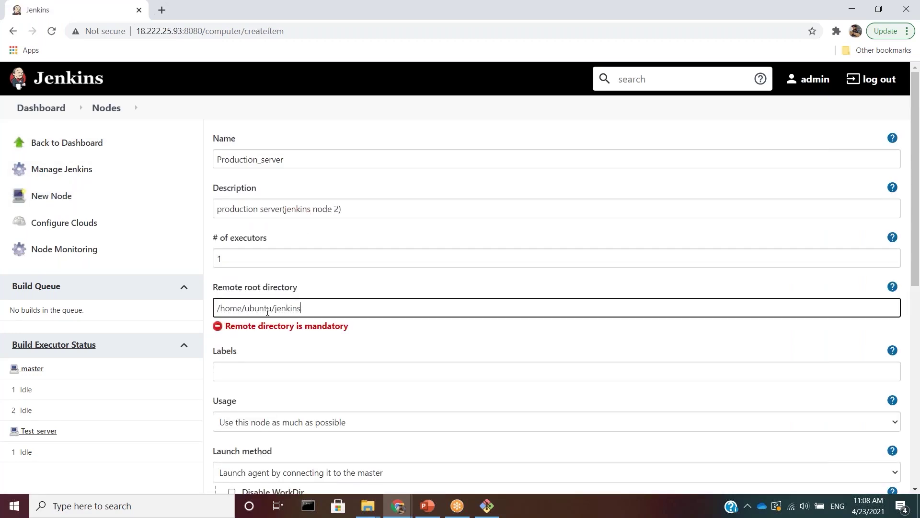
scroll(271, 335, "down", 3)
left_click(273, 345)
left_click(274, 382)
- Copy node2's private IPv4 DNS from the EC2 console into the Host field
left_click(273, 374)
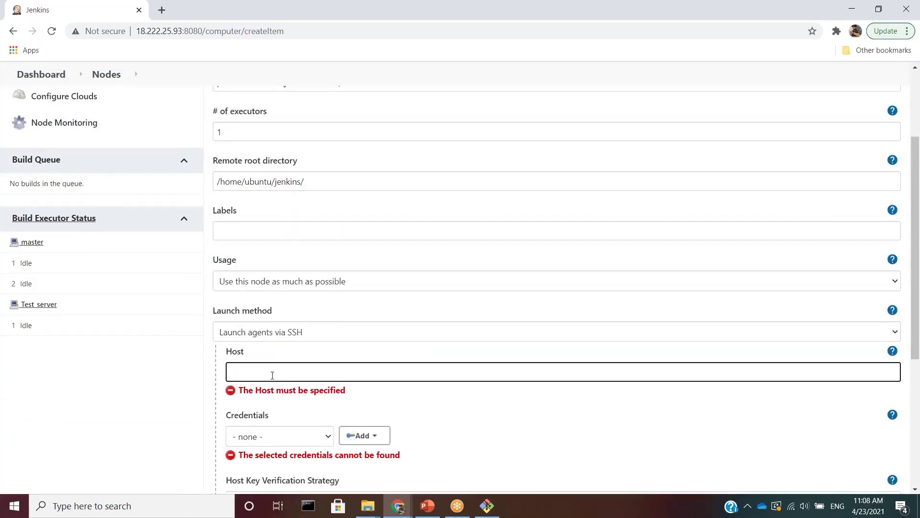
key("alt+Tab")
key("alt+Tab")
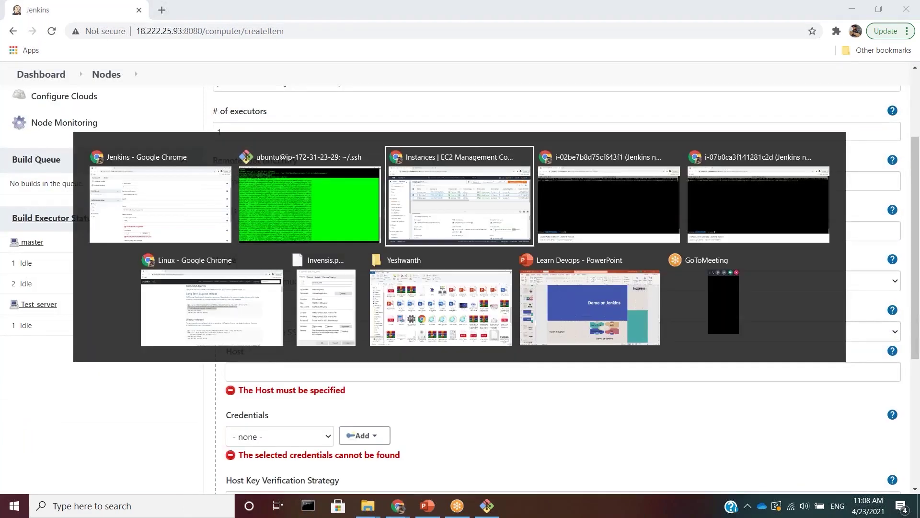
left_click(160, 185)
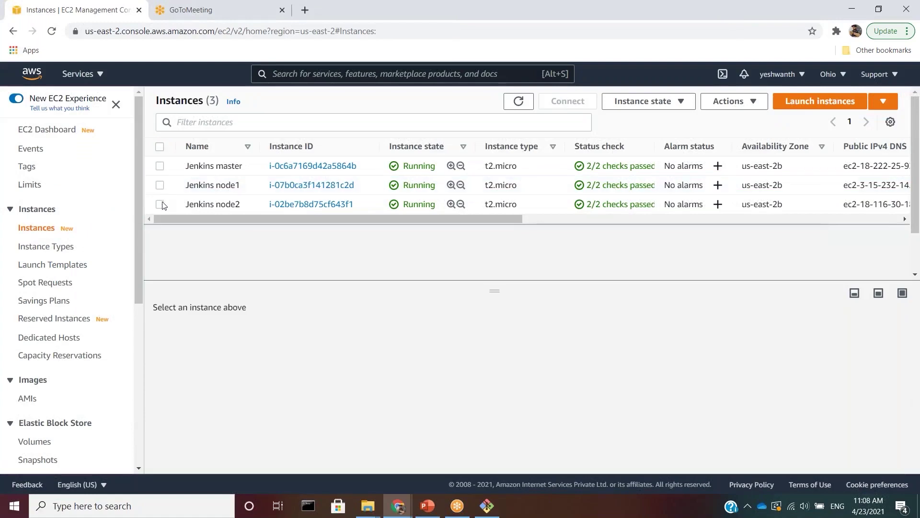
left_click(160, 204)
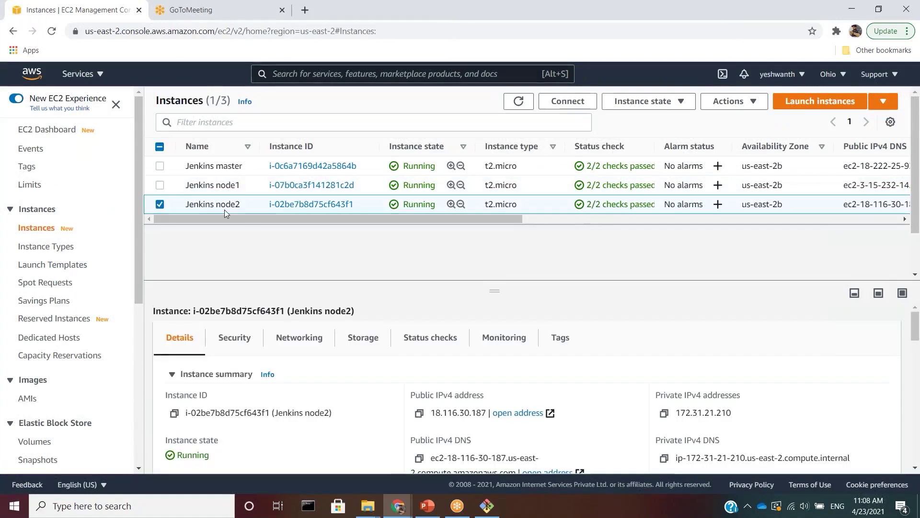
left_click(664, 459)
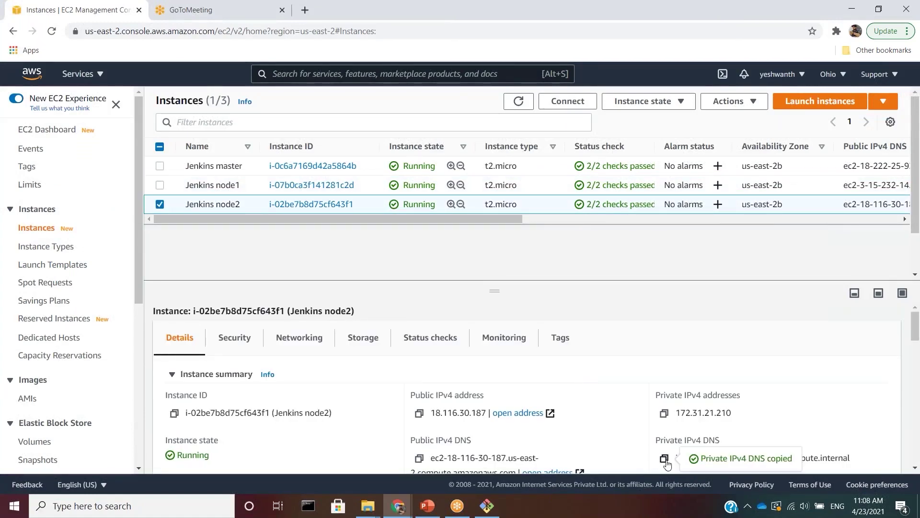
key("alt+Tab")
key("ctrl+v")
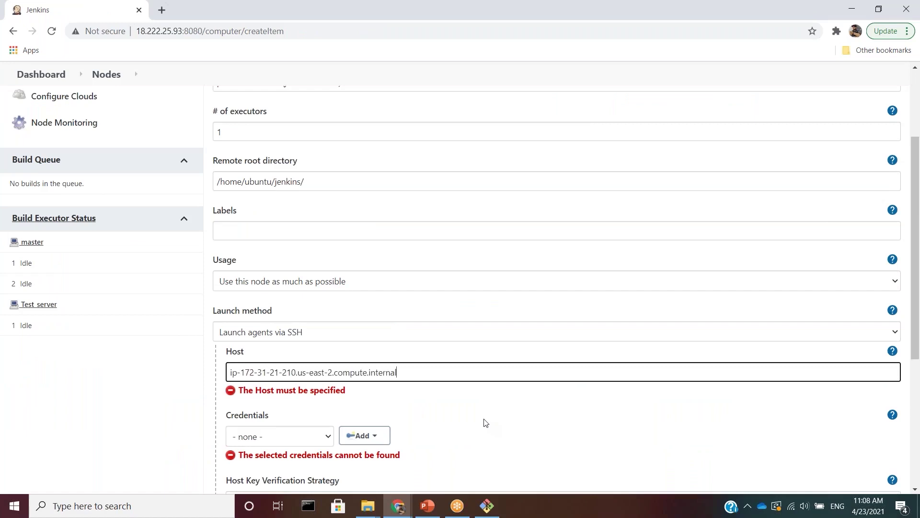
- Choose the ubuntu (node machine) credentials, leave known-hosts verification, and save Production_server
scroll(400, 403, "down", 3)
left_click(326, 318)
left_click(306, 314)
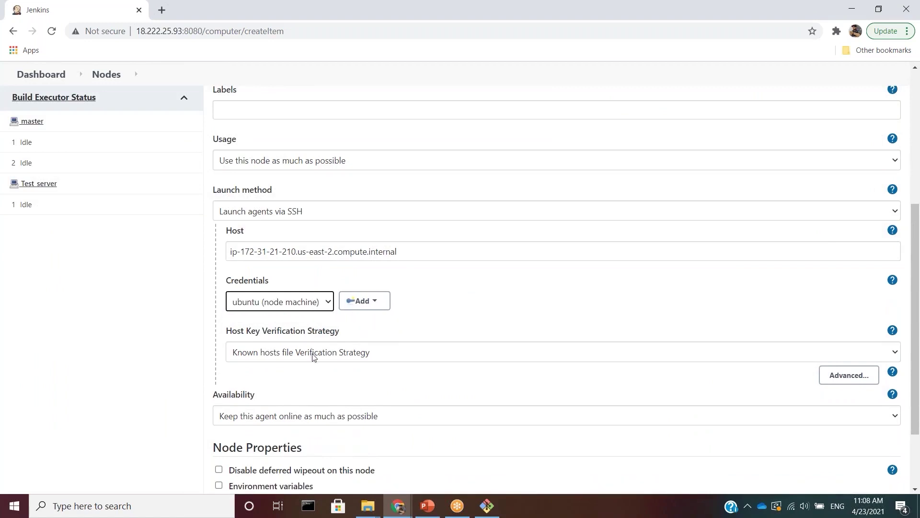
left_click(312, 353)
left_click(296, 408)
scroll(269, 422, "down", 2)
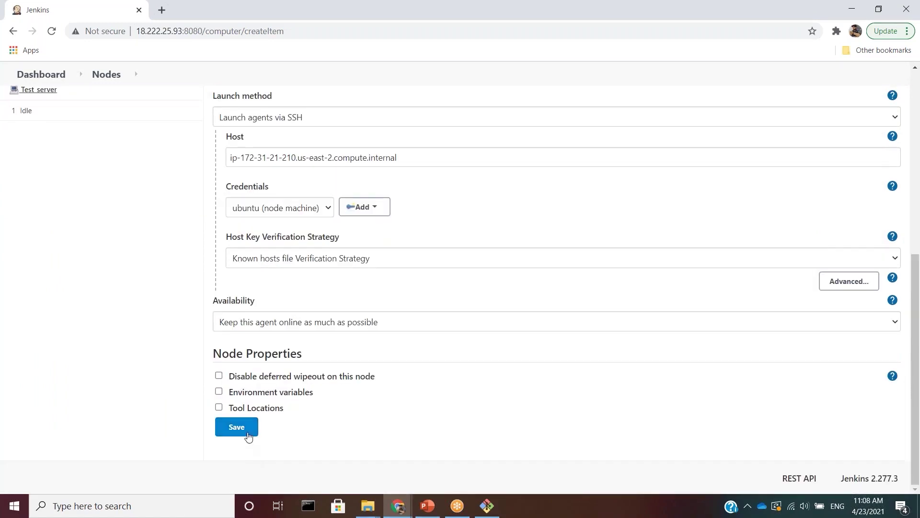
left_click(247, 431)
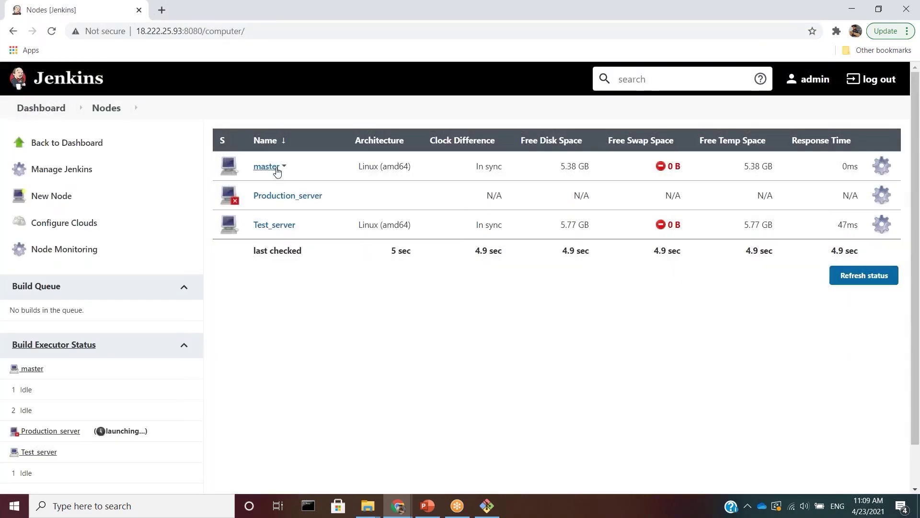
- Check the Production_server connection log and open its configuration
left_click(288, 197)
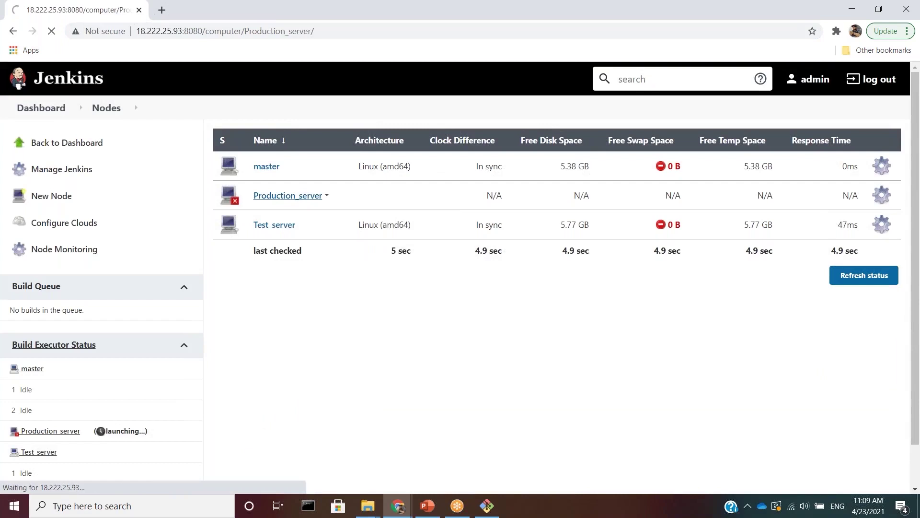
left_click(67, 308)
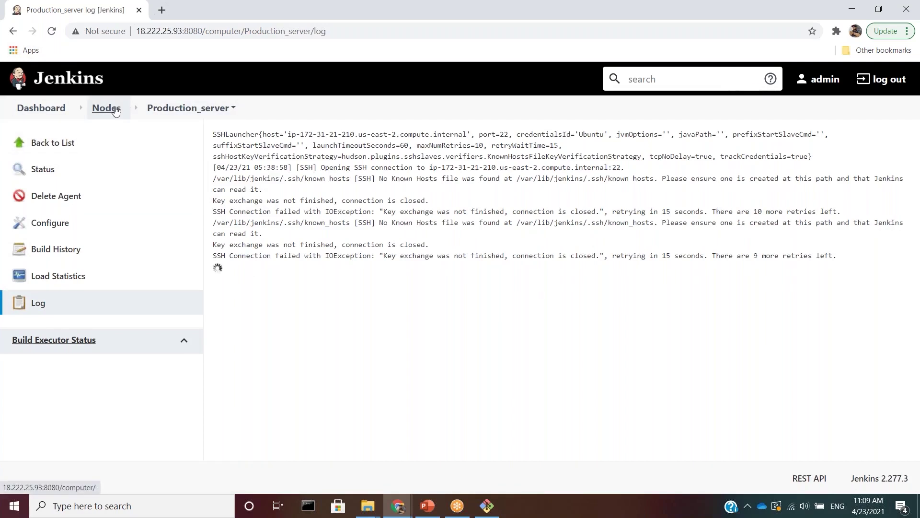
left_click(50, 225)
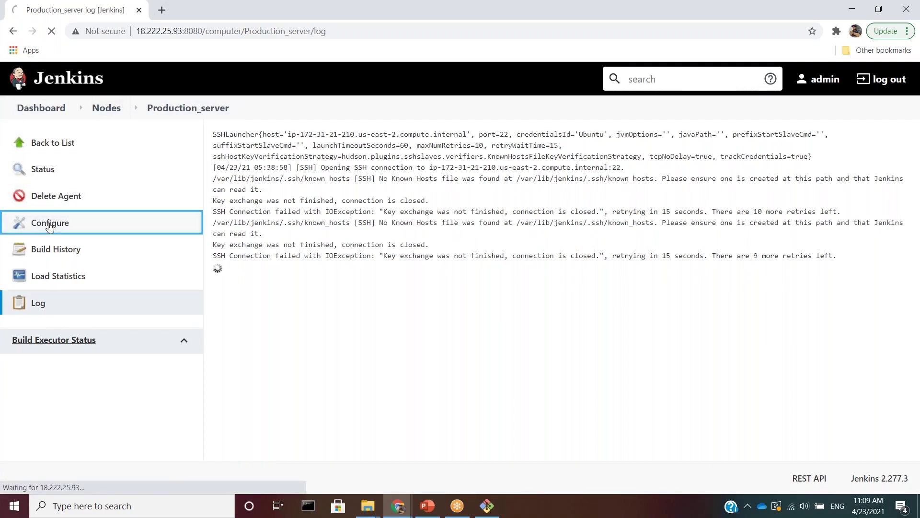
scroll(49, 225, "down", 5)
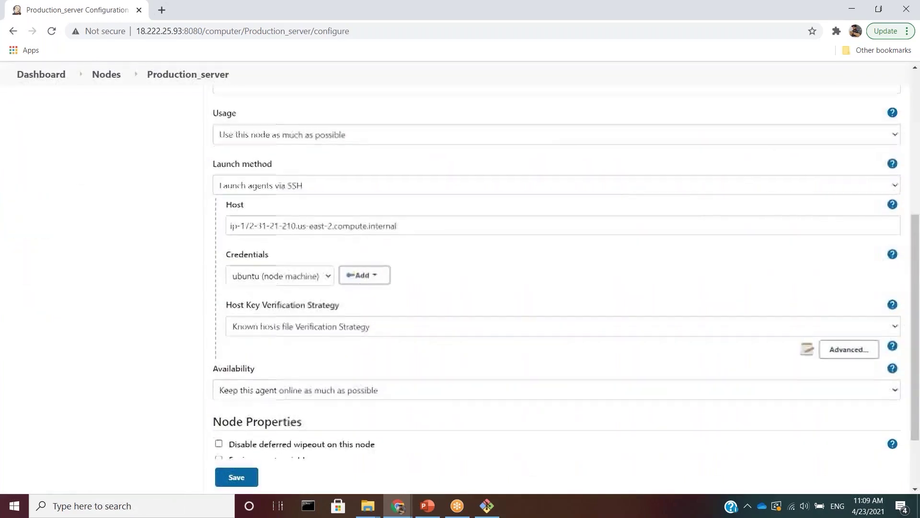
scroll(314, 334, "down", 1)
- Switch host key verification to Non verifying, save, relaunch the agent, and return to Nodes
left_click(315, 318)
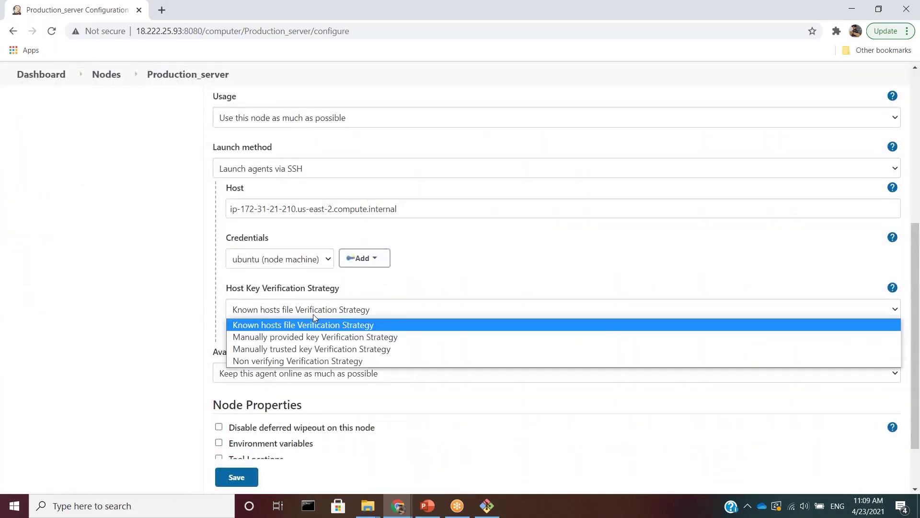
left_click(309, 360)
left_click(238, 477)
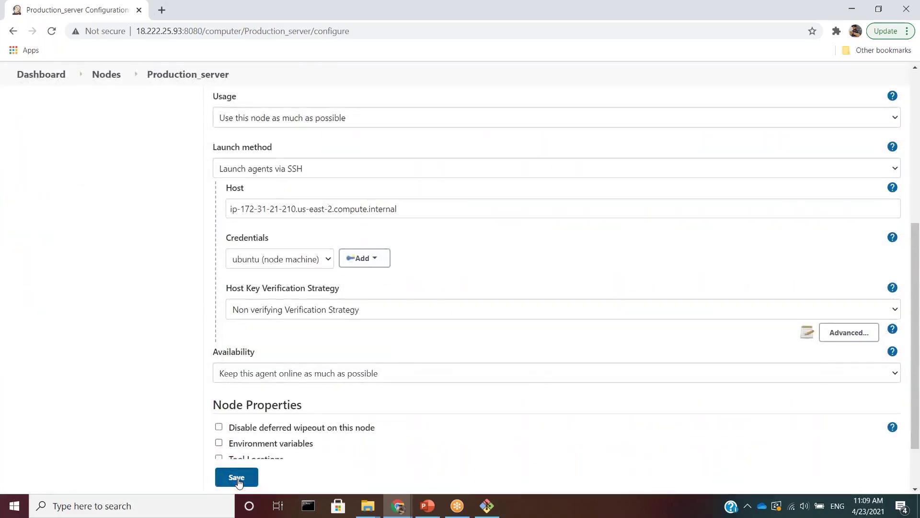
left_click(248, 201)
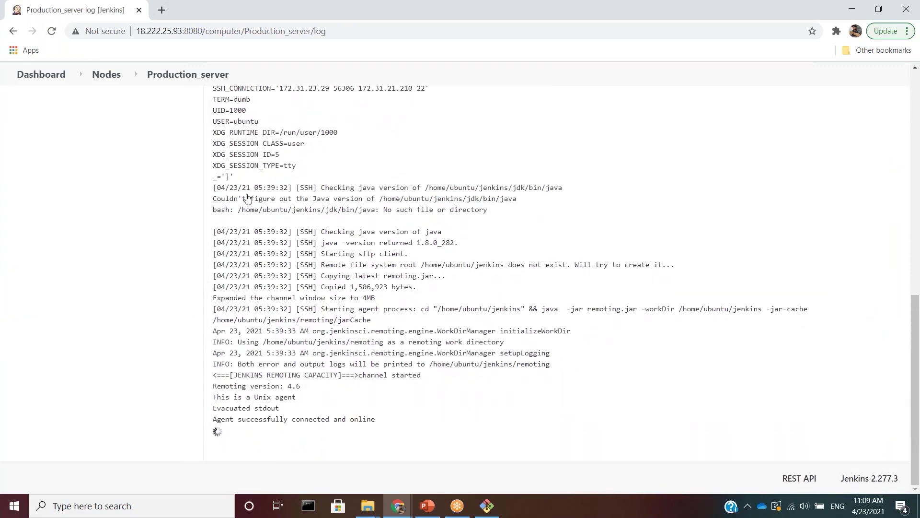
left_click(105, 75)
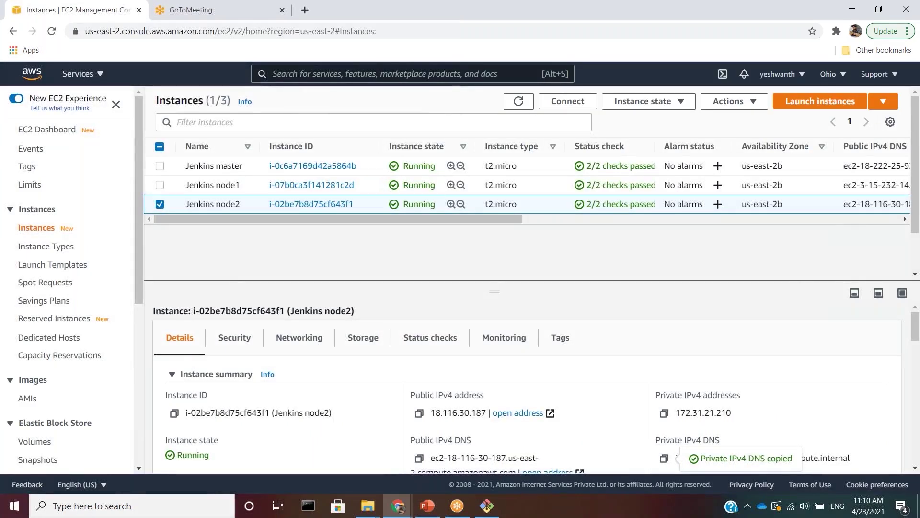
- Launch Paint and draw three rectangles: one on top, two below
key("super")
type("pai")
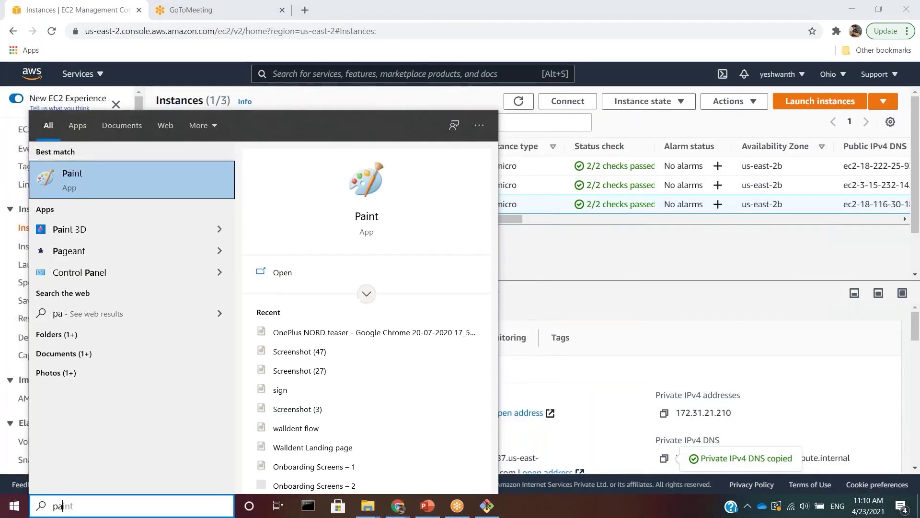
key("Return")
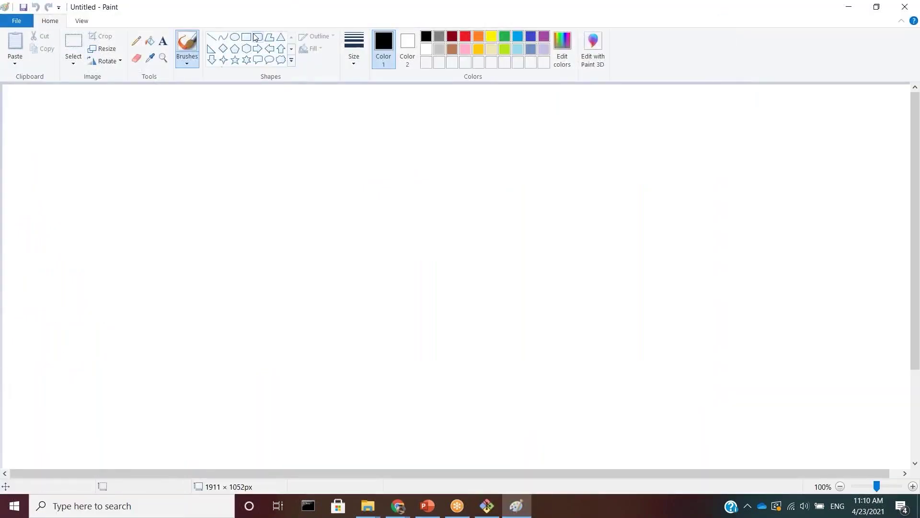
left_click(250, 38)
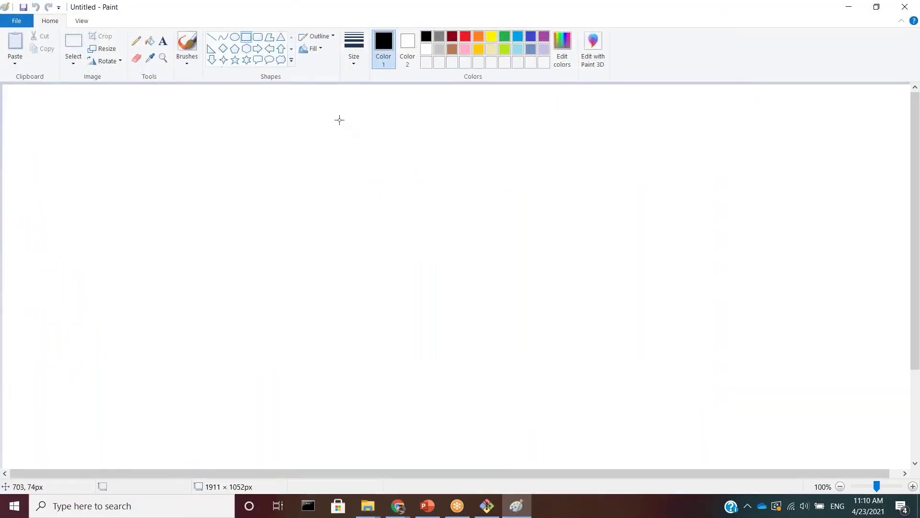
left_click_drag(339, 119, 489, 192)
left_click_drag(248, 283, 382, 344)
left_click_drag(420, 281, 548, 344)
- Label the boxes 'Jenkins Master', 'Testing server' and 'Production server'
left_click(163, 41)
left_click(374, 146)
type("Jenkins Master")
left_click(261, 306)
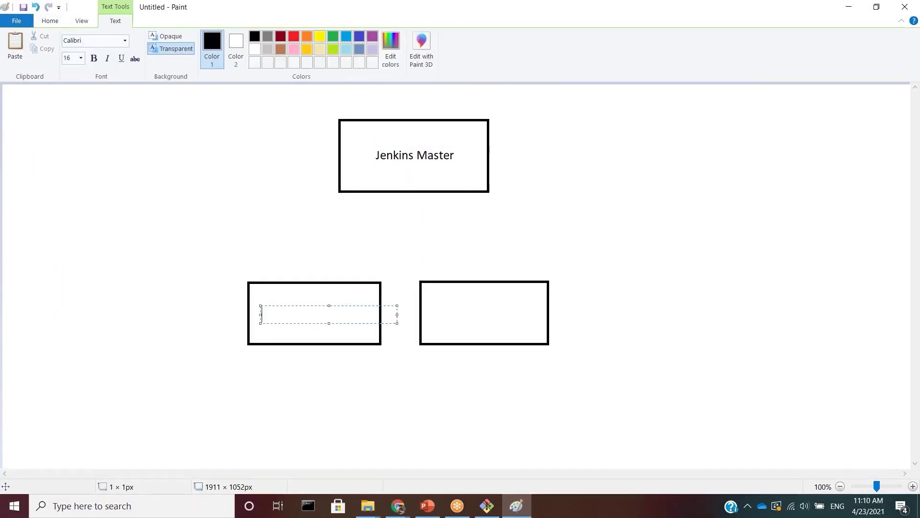
type("Testing server")
left_click(430, 298)
type("Production server")
- Connect Jenkins Master to both server boxes with lines and begin the title 'Continuous integr'
left_click(211, 37)
left_click_drag(367, 192, 330, 282)
mouse_move(447, 192)
left_mouse_down()
mouse_move(483, 261)
mouse_move(479, 283)
left_mouse_up()
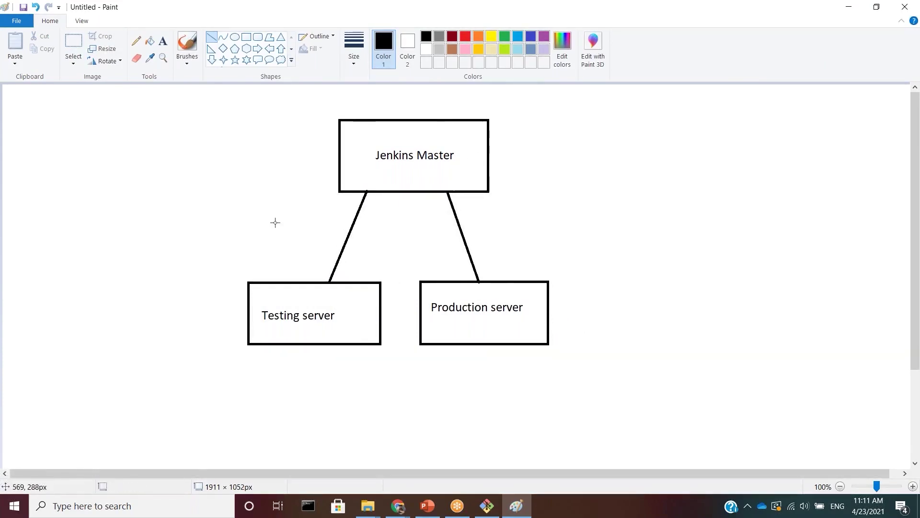
left_click(163, 41)
left_click(367, 99)
type("Continuous integr")
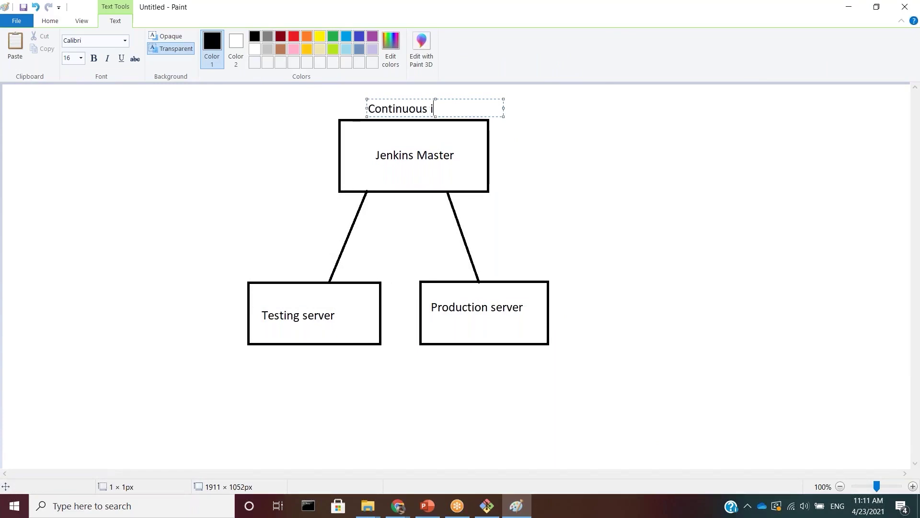